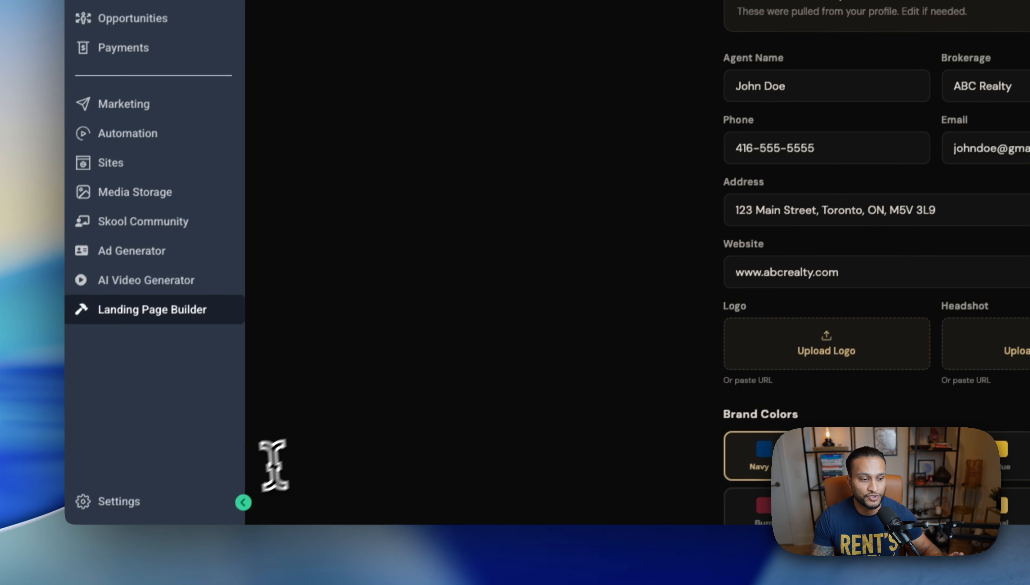
# Step: Collapse the sidebar to icons and check the auto-filled agent name
pyautogui.click(243, 503)
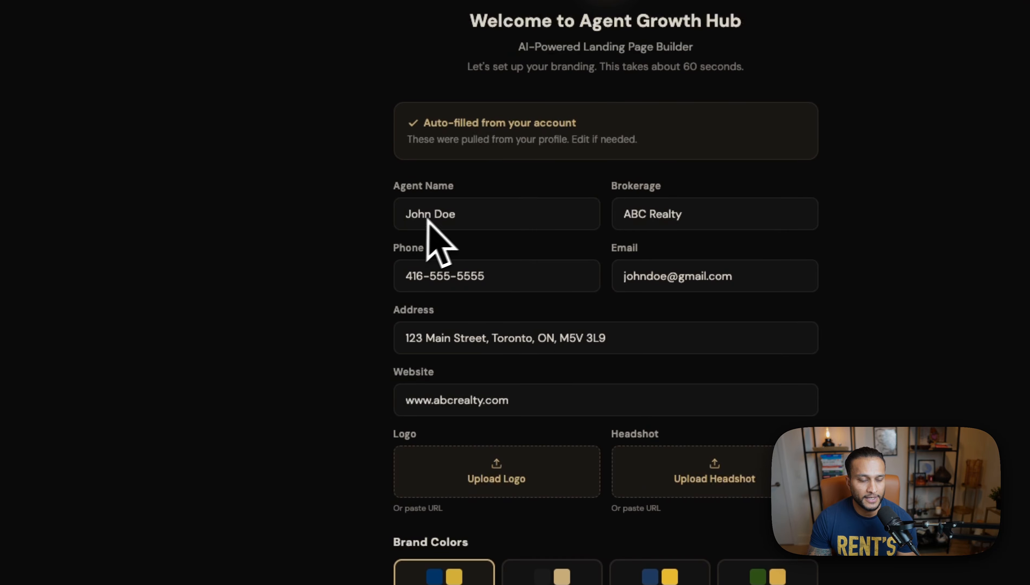
pyautogui.moveTo(406, 215); pyautogui.dragTo(497, 217)
pyautogui.click(496, 216)
# Step: Review the auto-filled brokerage, phone, email, address and website, leaving them unchanged
pyautogui.click(685, 214)
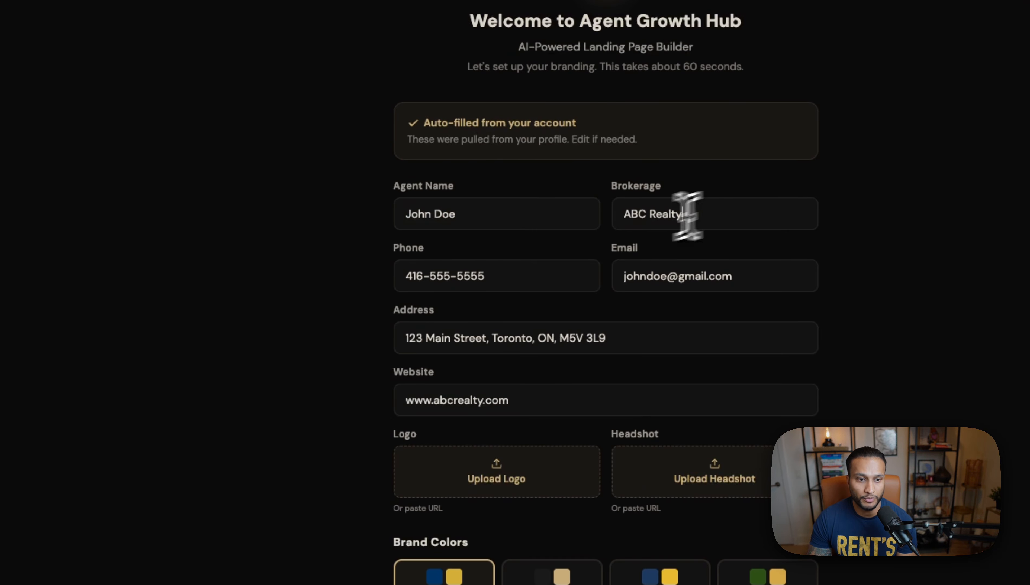
pyautogui.click(499, 278)
pyautogui.click(719, 288)
pyautogui.click(629, 327)
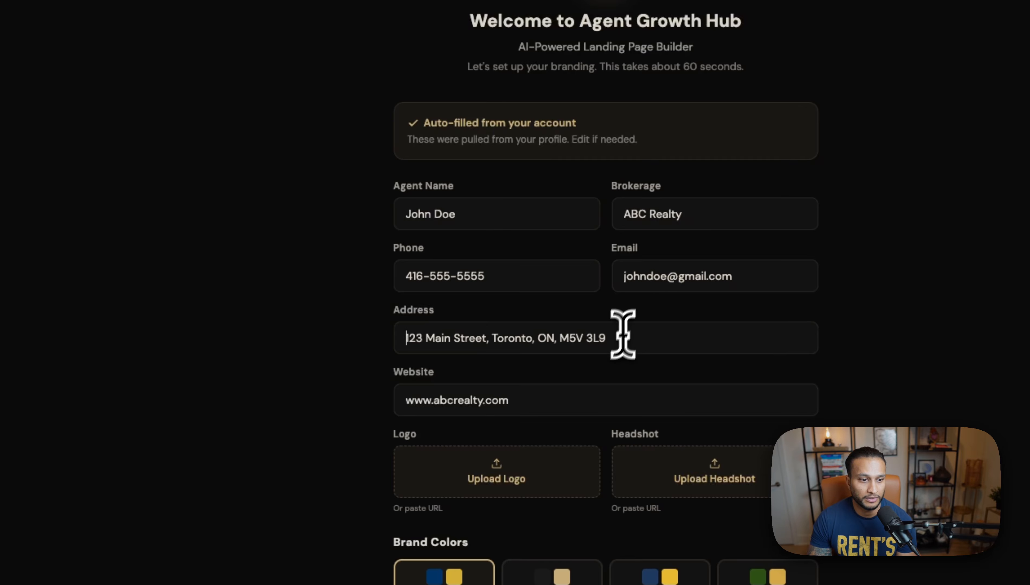
pyautogui.click(594, 368)
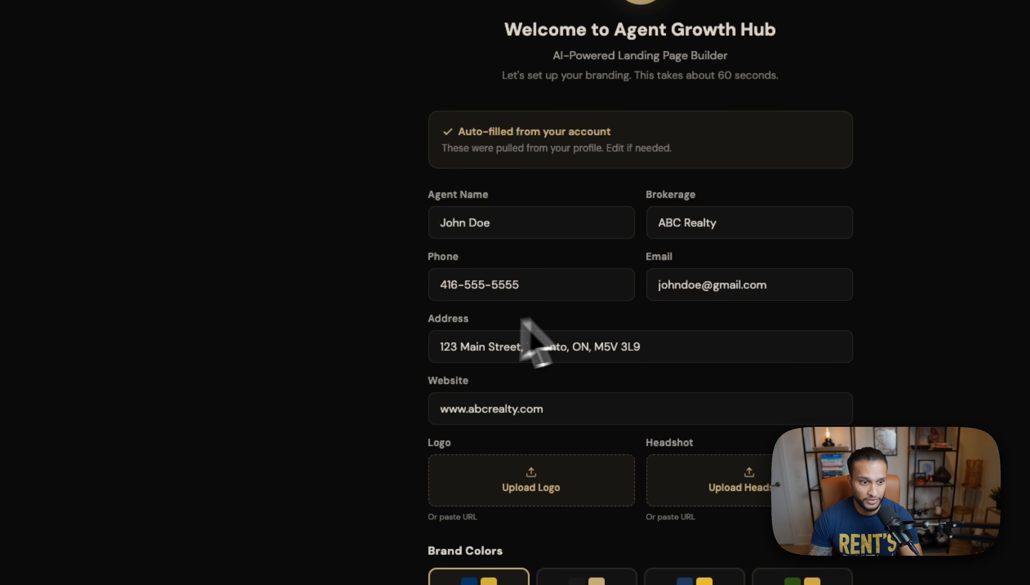
pyautogui.click(527, 216)
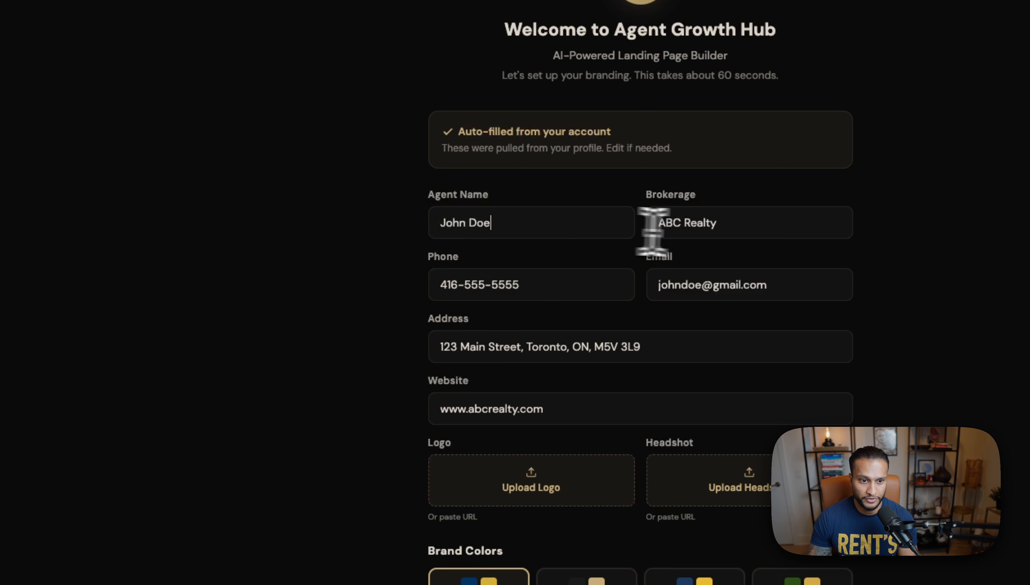
pyautogui.click(719, 233)
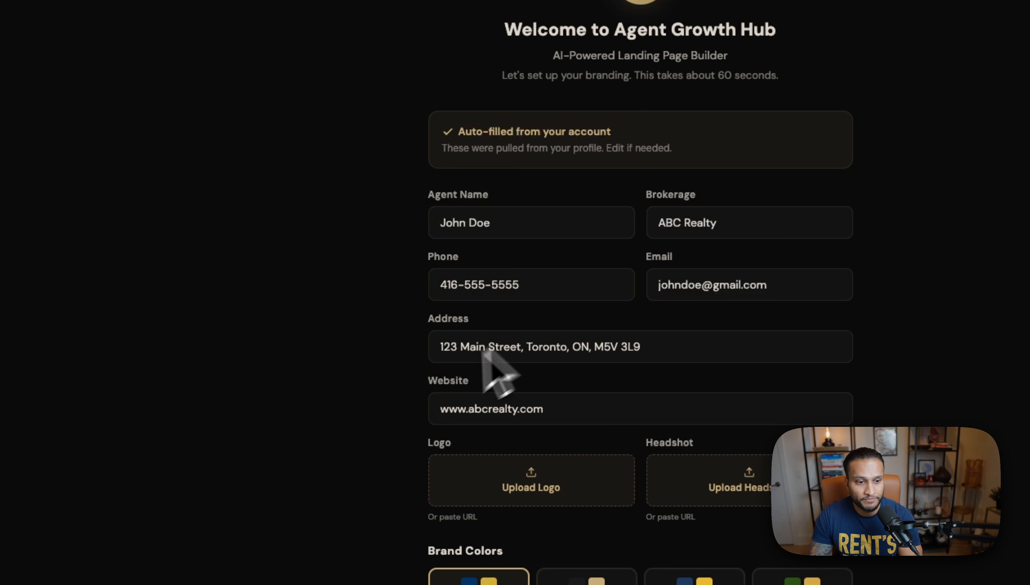
# Step: Scroll down to Brand Colors and apply the Classic Black palette (#1A1A1A primary, #C8AD78 accent)
pyautogui.scroll(-5, 427, 395)
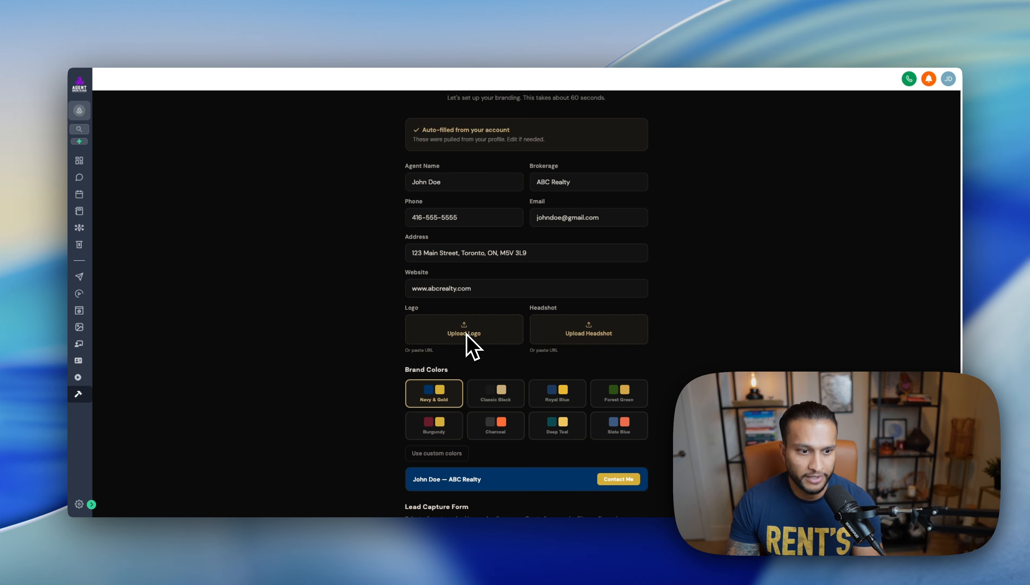
pyautogui.scroll(-1, 723, 366)
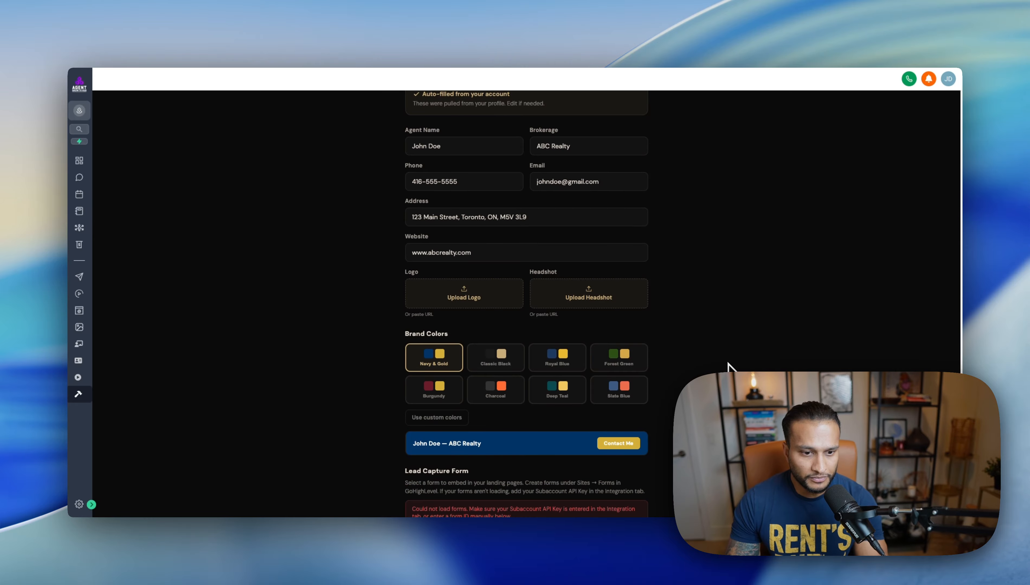
pyautogui.scroll(-1, 711, 372)
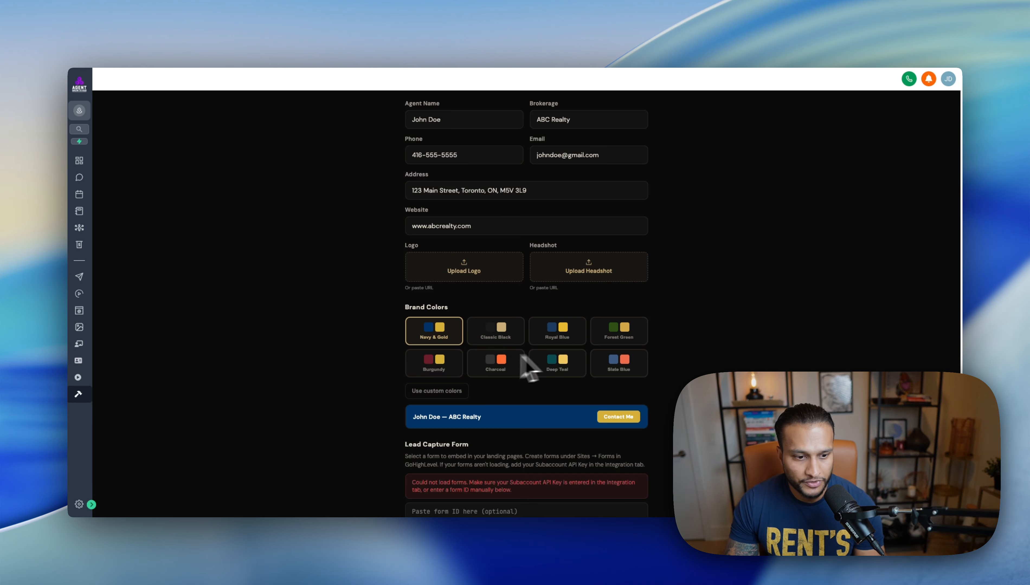
pyautogui.scroll(-1, 482, 384)
pyautogui.click(500, 315)
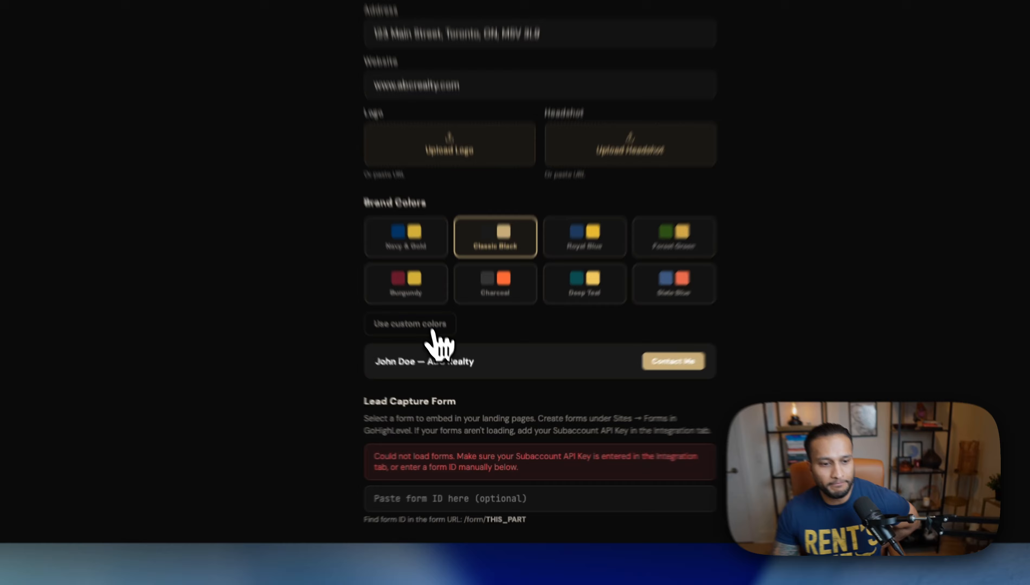
pyautogui.click(449, 369)
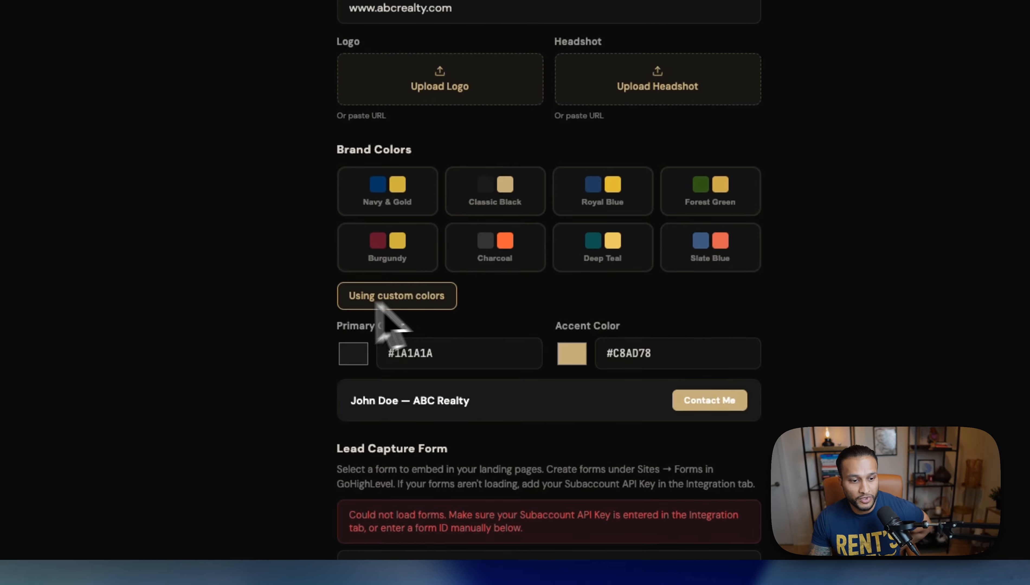
pyautogui.scroll(-1, 302, 315)
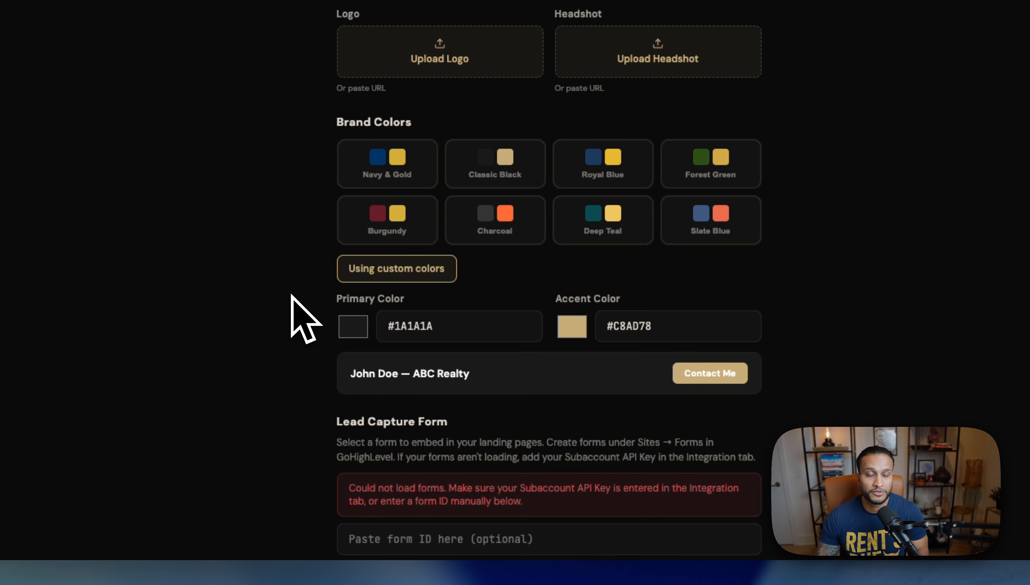
pyautogui.scroll(-1, 302, 315)
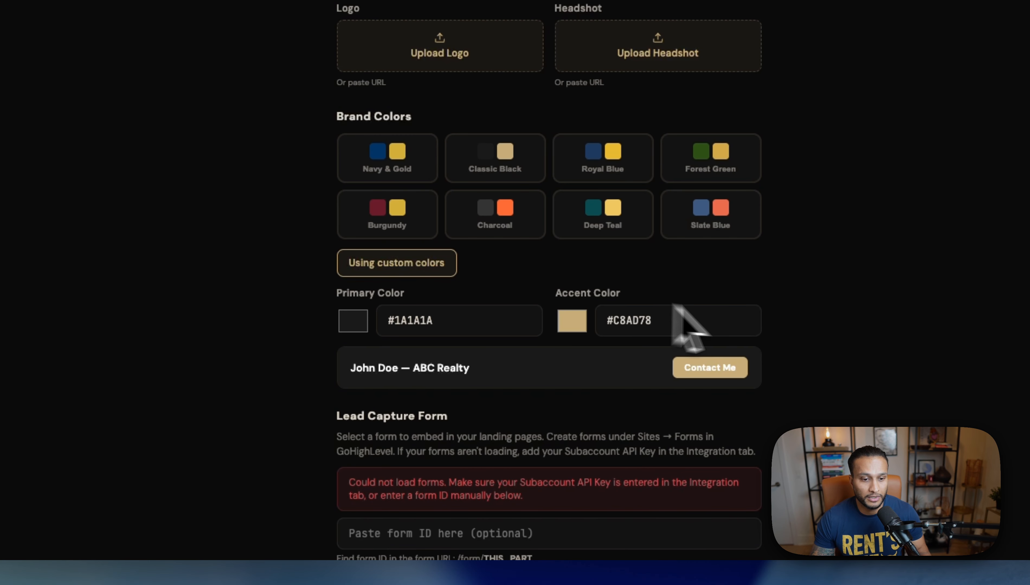
pyautogui.scroll(-3, 450, 311)
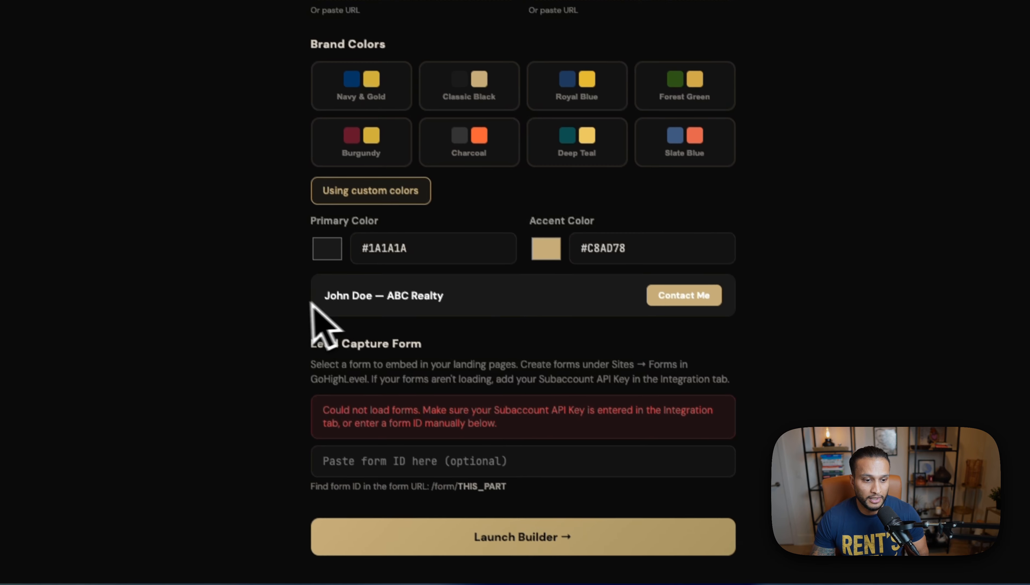
pyautogui.moveTo(310, 302); pyautogui.dragTo(674, 296)
pyautogui.click(752, 300)
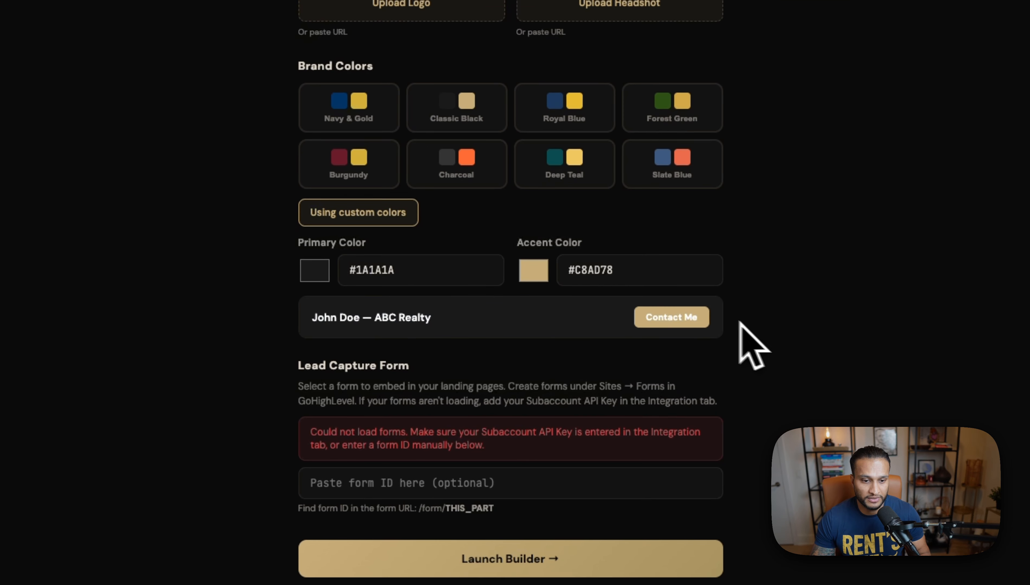
pyautogui.moveTo(297, 368); pyautogui.dragTo(486, 371)
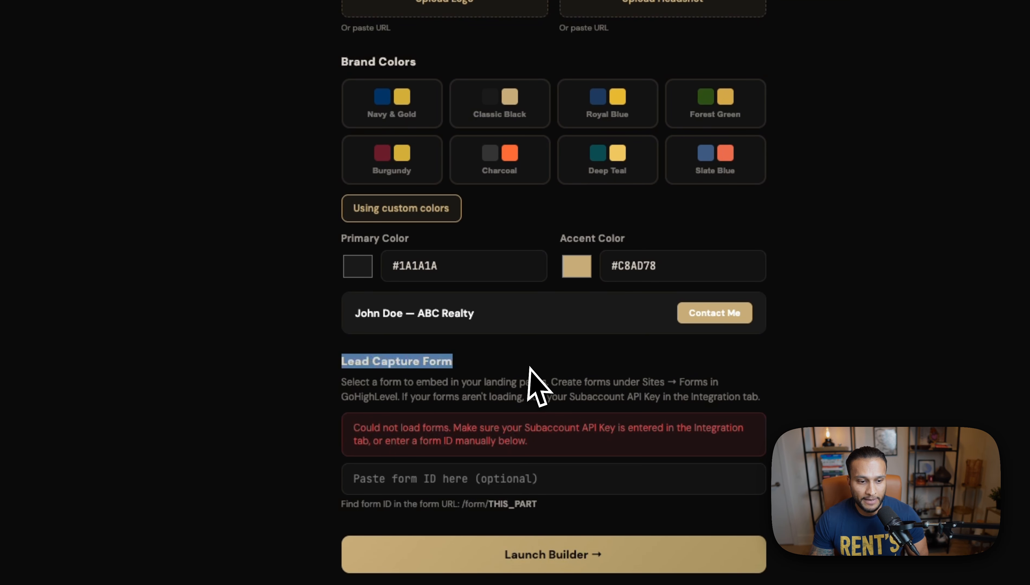
pyautogui.click(529, 368)
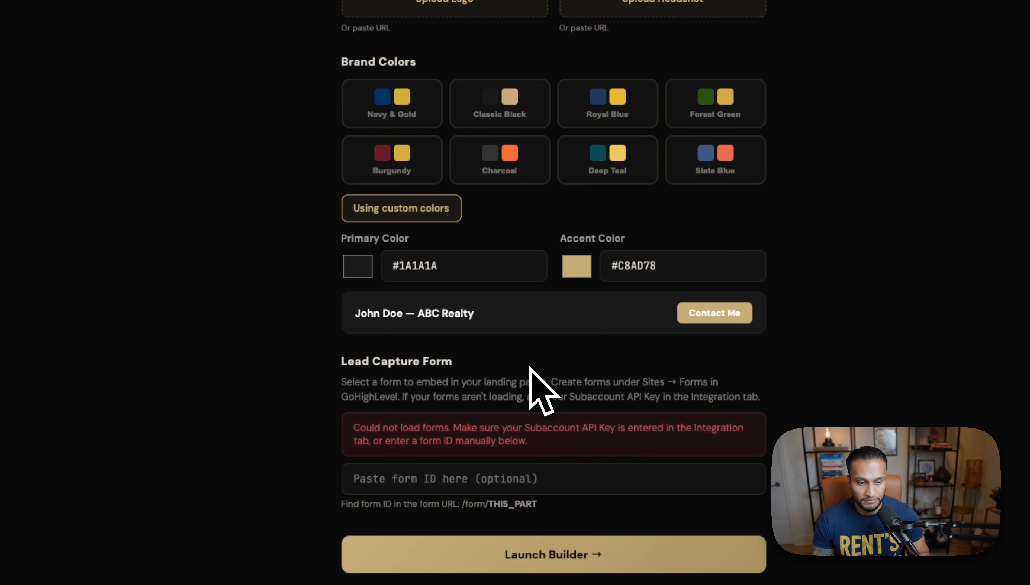
pyautogui.scroll(1, 531, 378)
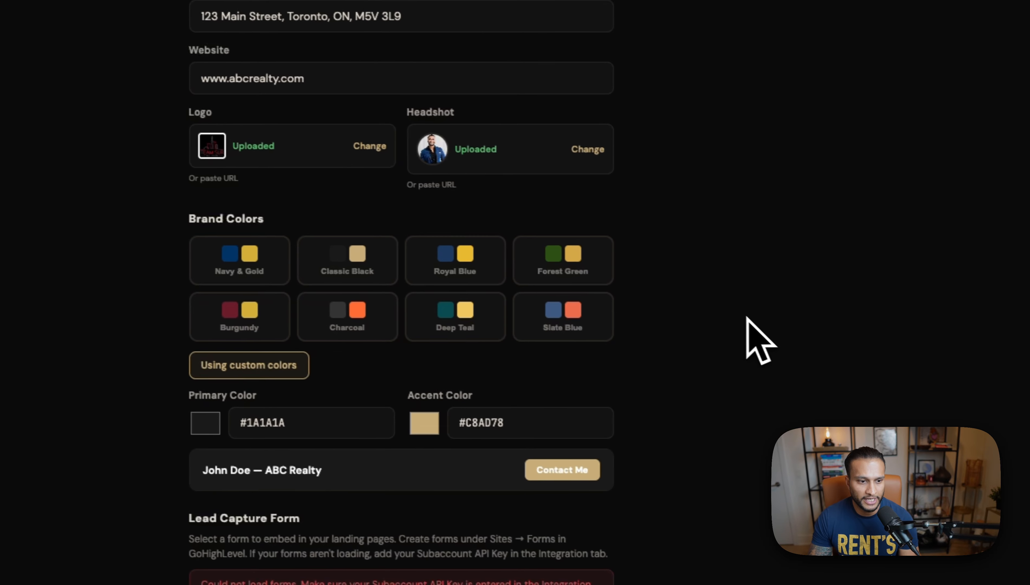
# Step: Switch back to the Classic Black preset palette and save the branding to reach the page builder
pyautogui.click(351, 266)
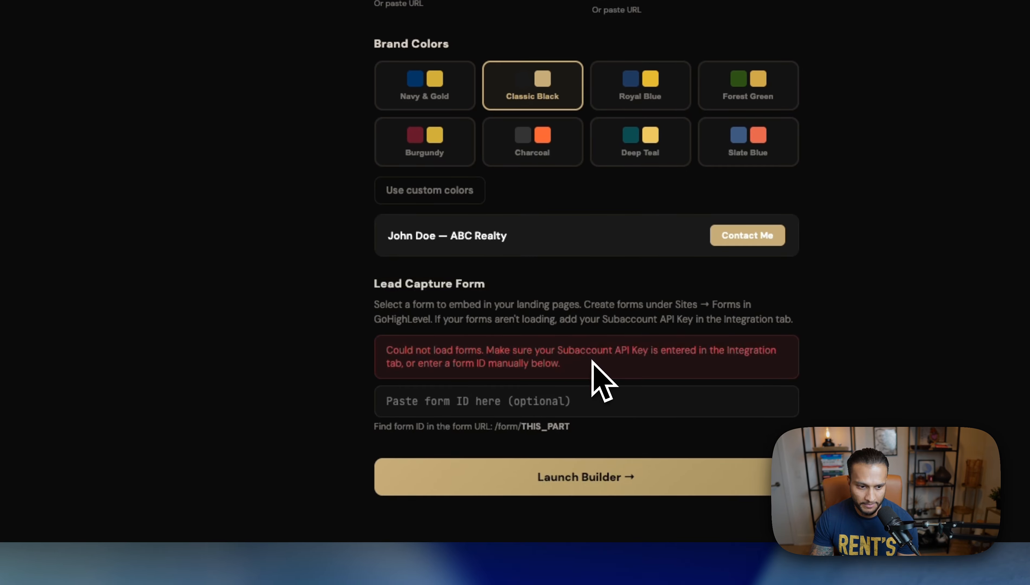
pyautogui.click(588, 475)
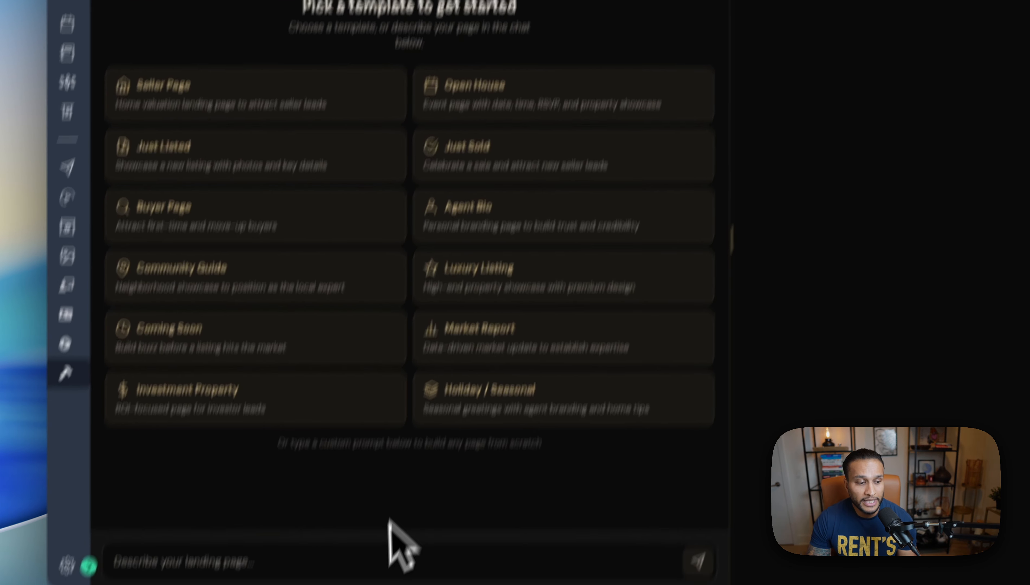
pyautogui.click(355, 558)
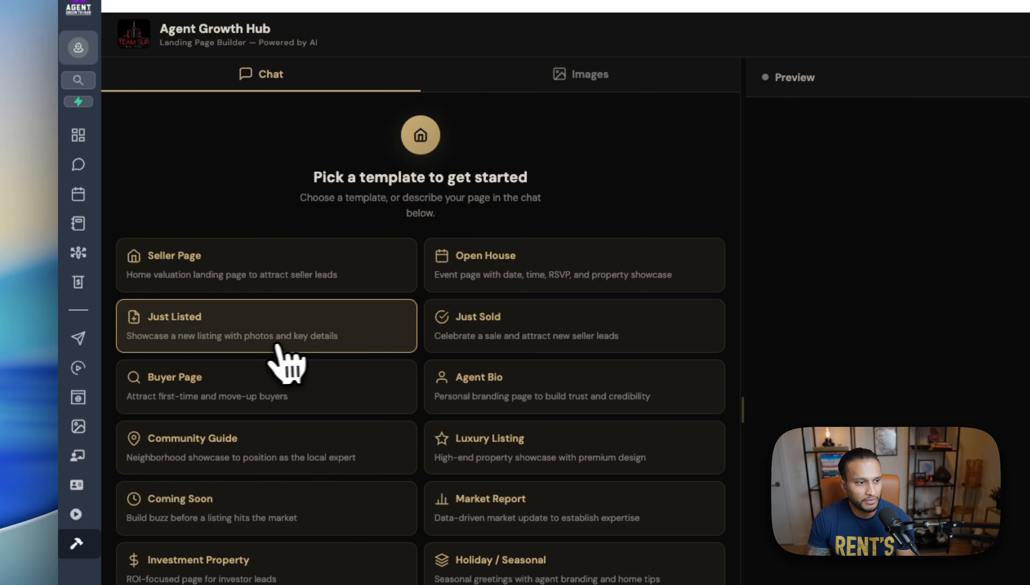
# Step: Pick the Just Listed template and load its prompt for editing instead of generating immediately
pyautogui.click(248, 334)
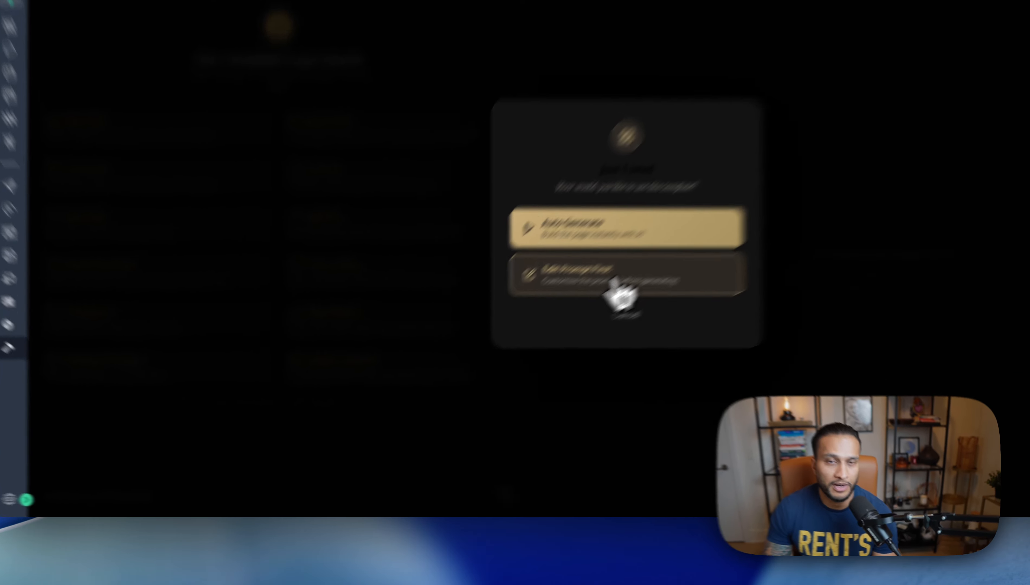
pyautogui.click(615, 282)
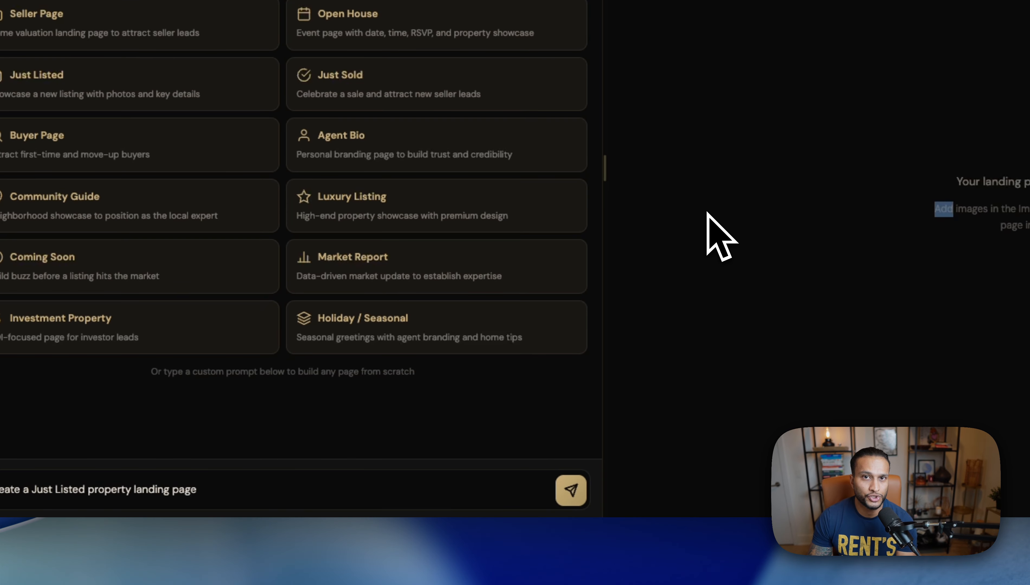
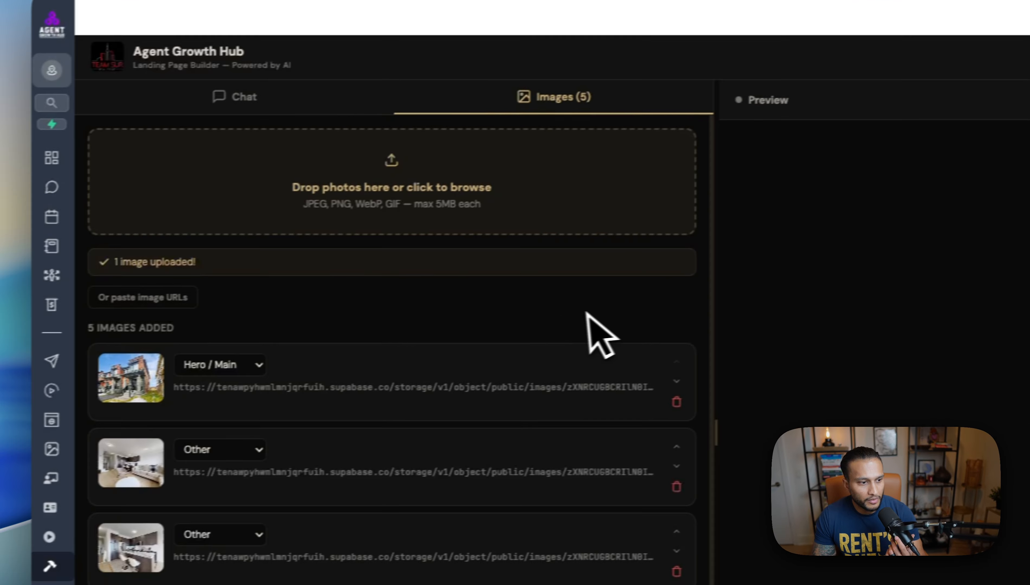
# Step: Scroll down and back up to check the five uploaded townhouse photos
pyautogui.scroll(-2, 593, 334)
pyautogui.scroll(2, 609, 334)
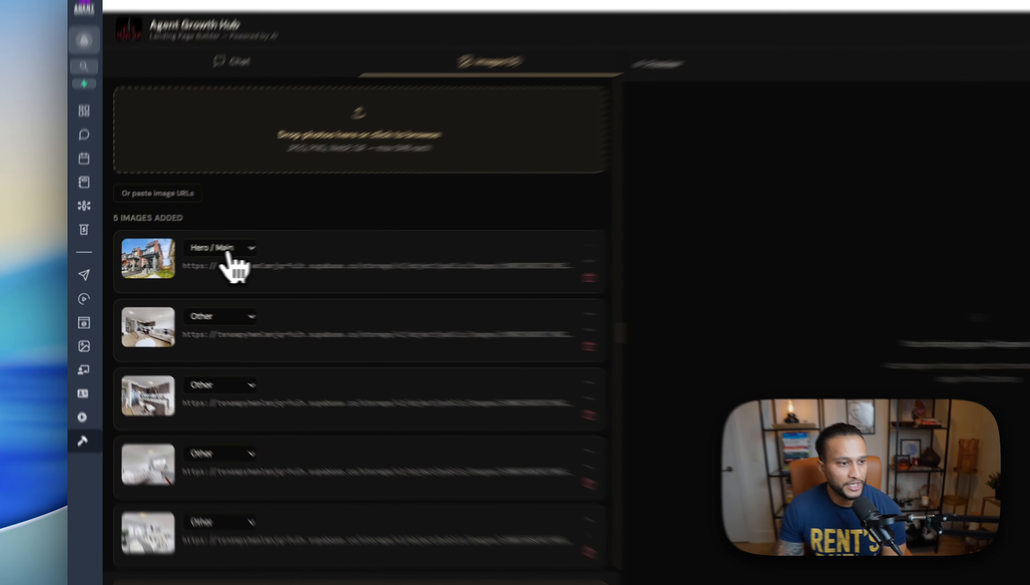
# Step: Keep the first photo as Hero / Main, tag the second Living Room and the third Kitchen
pyautogui.click(185, 257)
pyautogui.click(179, 251)
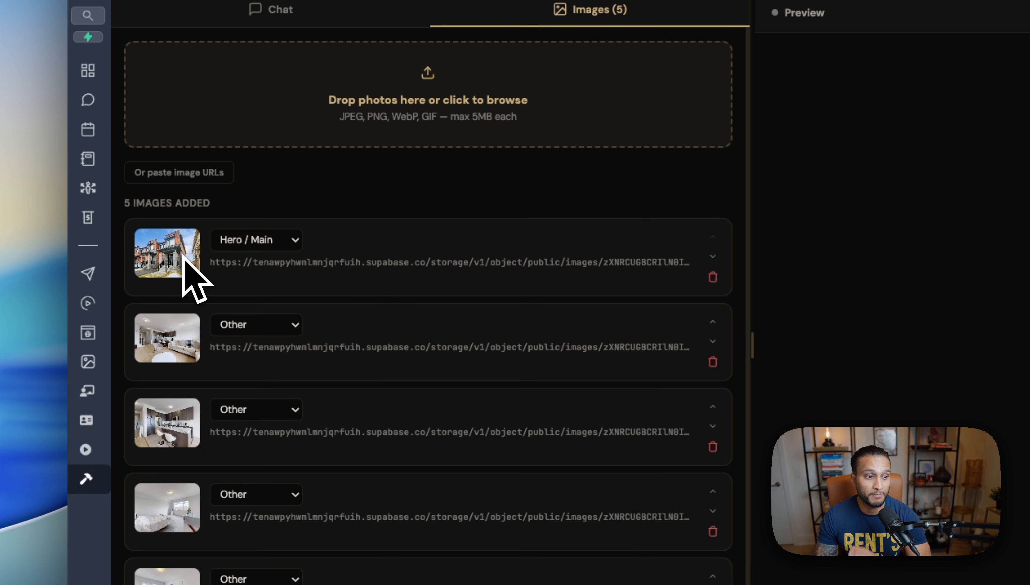
pyautogui.click(287, 241)
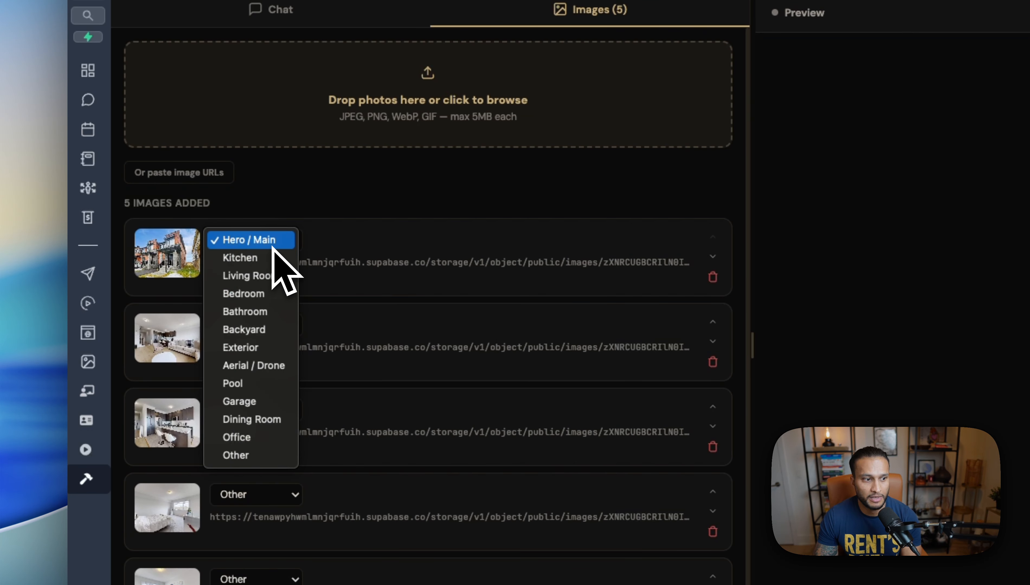
pyautogui.click(340, 211)
pyautogui.click(270, 325)
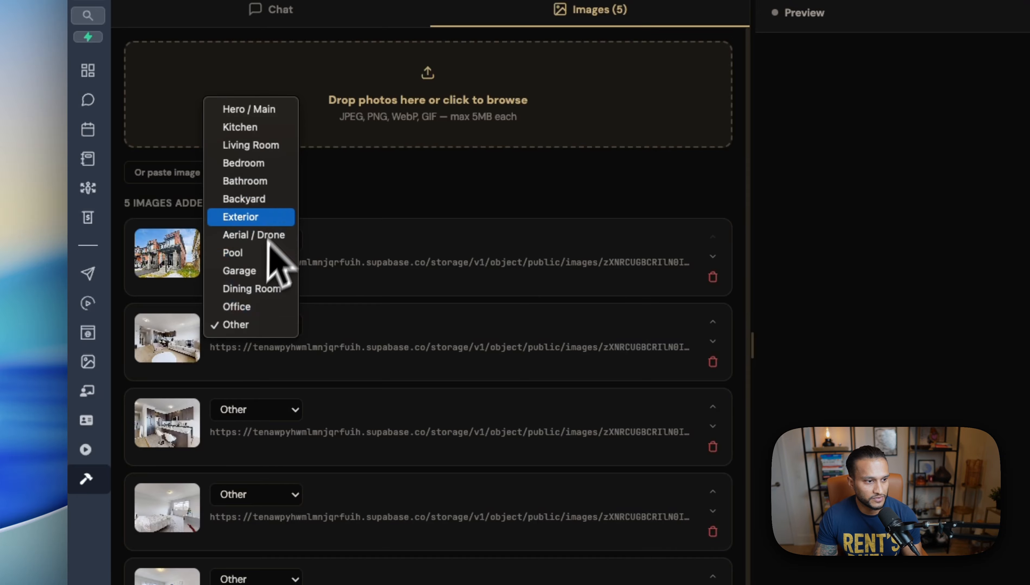
pyautogui.click(280, 146)
pyautogui.click(272, 409)
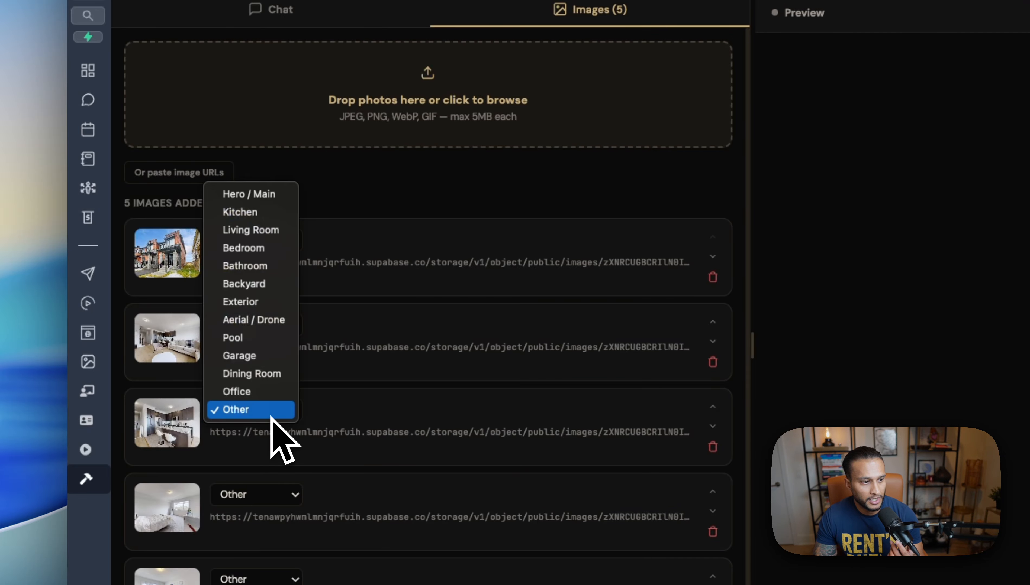
pyautogui.click(261, 212)
# Step: Tag the fourth and fifth photos as Bedroom and start building with 5 photos
pyautogui.scroll(-3, 291, 395)
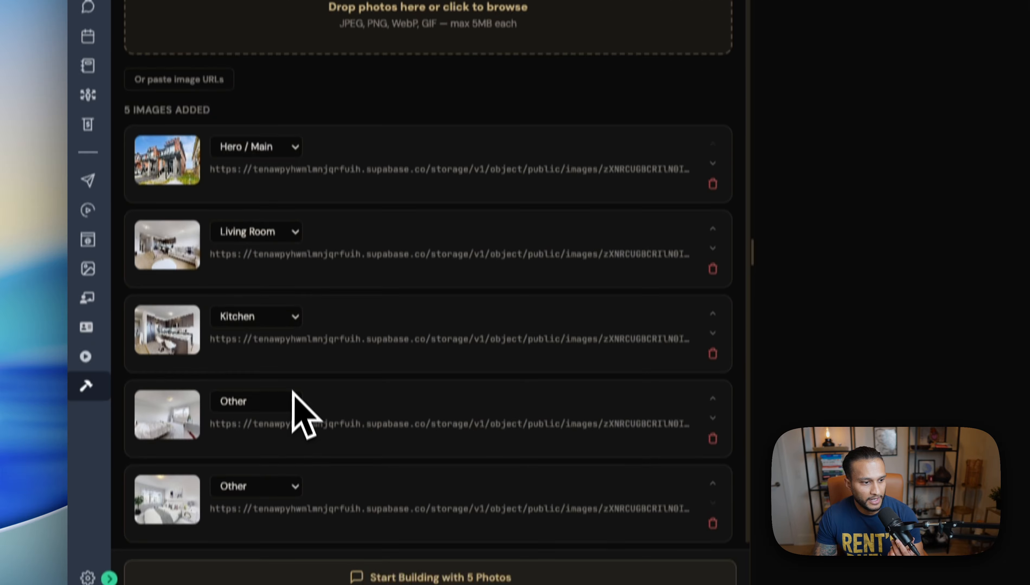
pyautogui.click(293, 386)
pyautogui.click(273, 225)
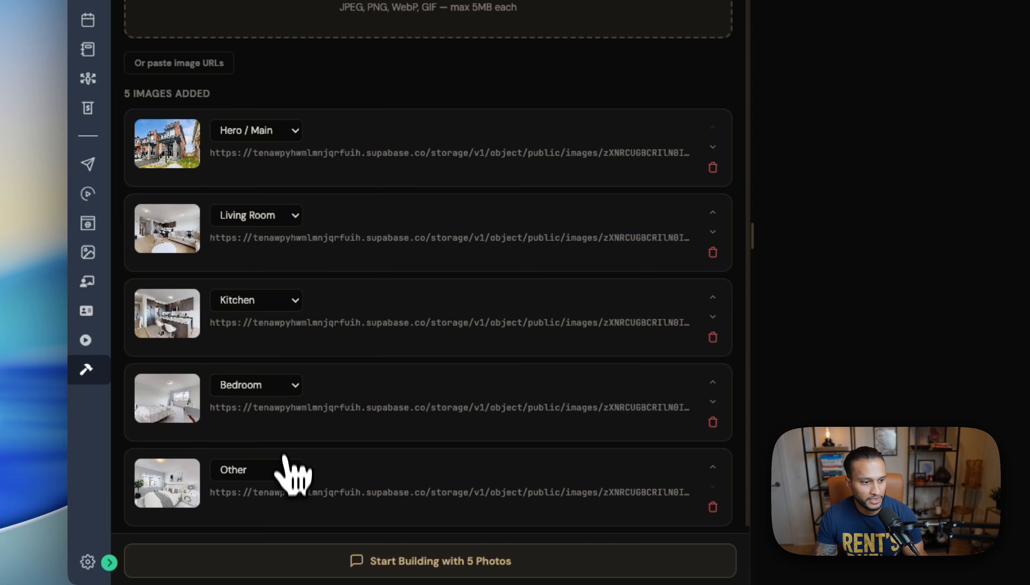
pyautogui.click(292, 473)
pyautogui.click(288, 310)
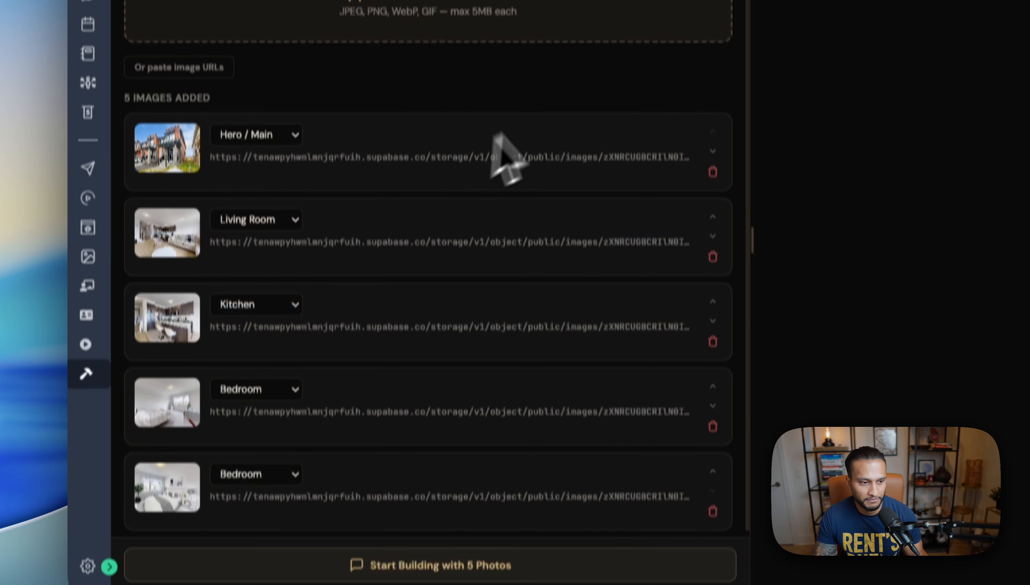
pyautogui.scroll(2, 531, 163)
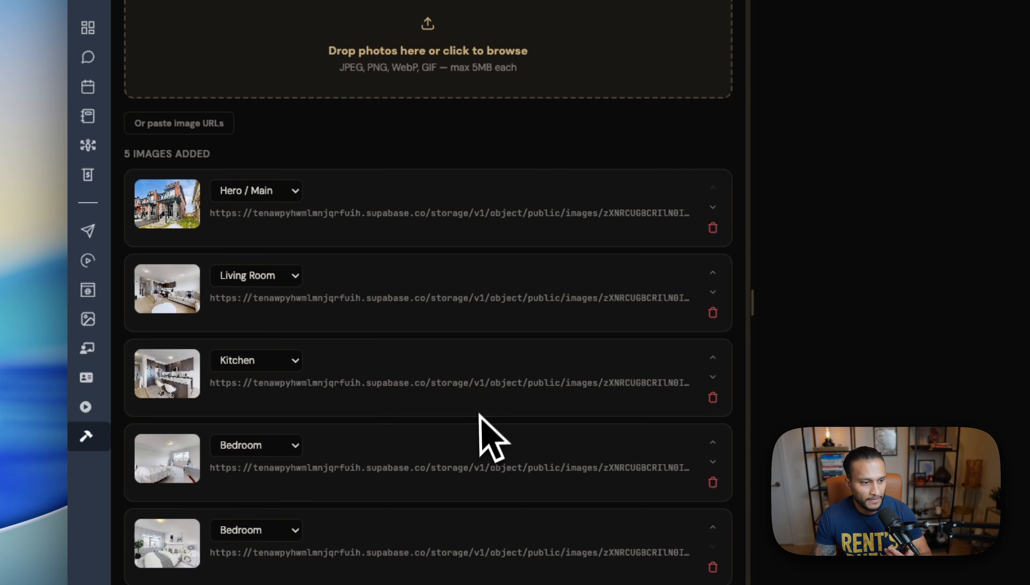
pyautogui.scroll(-3, 455, 429)
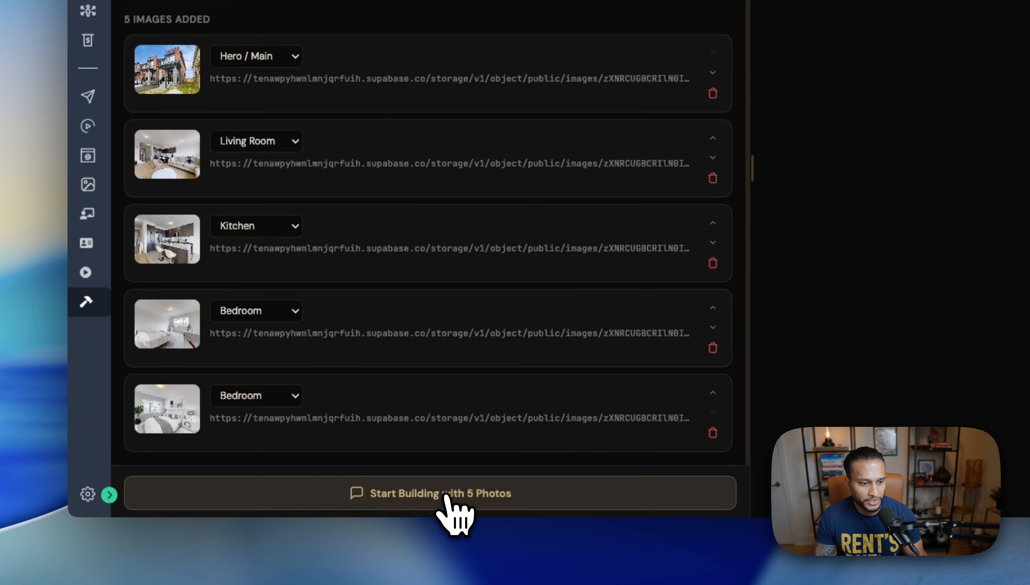
pyautogui.click(446, 495)
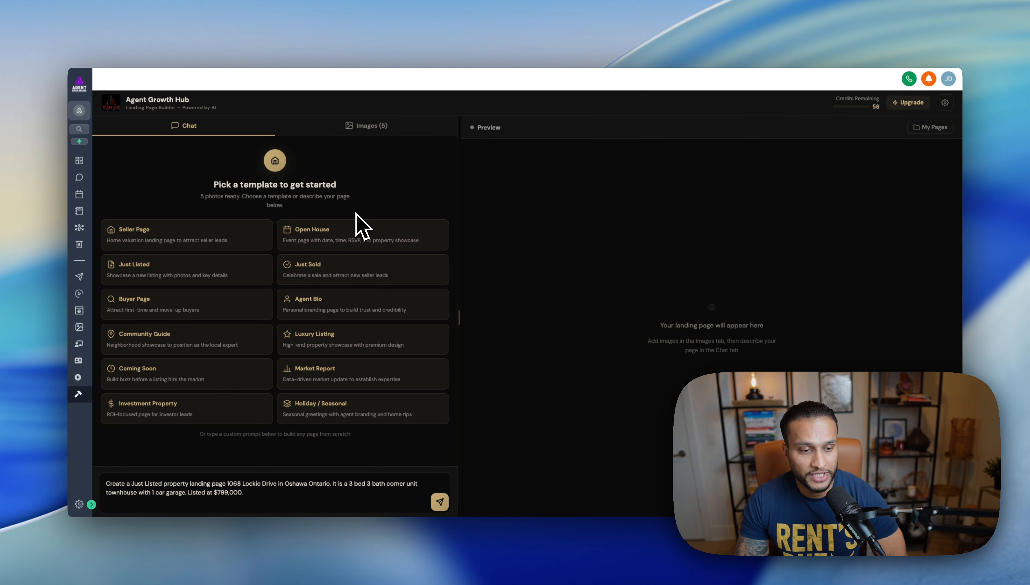
# Step: Review the Branding settings down to the lead capture form and save the Classic Black branding
pyautogui.click(947, 105)
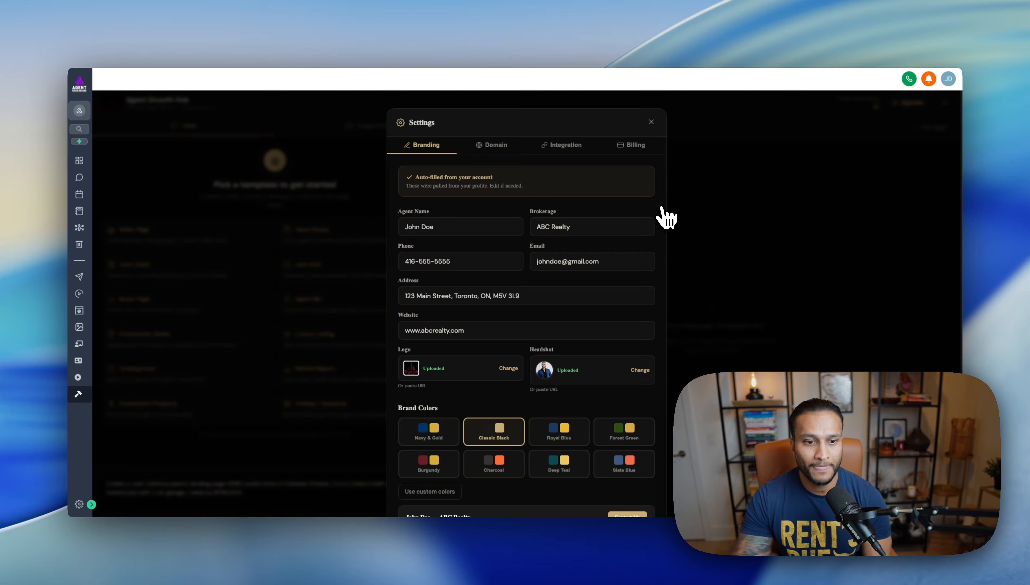
pyautogui.scroll(-5, 649, 278)
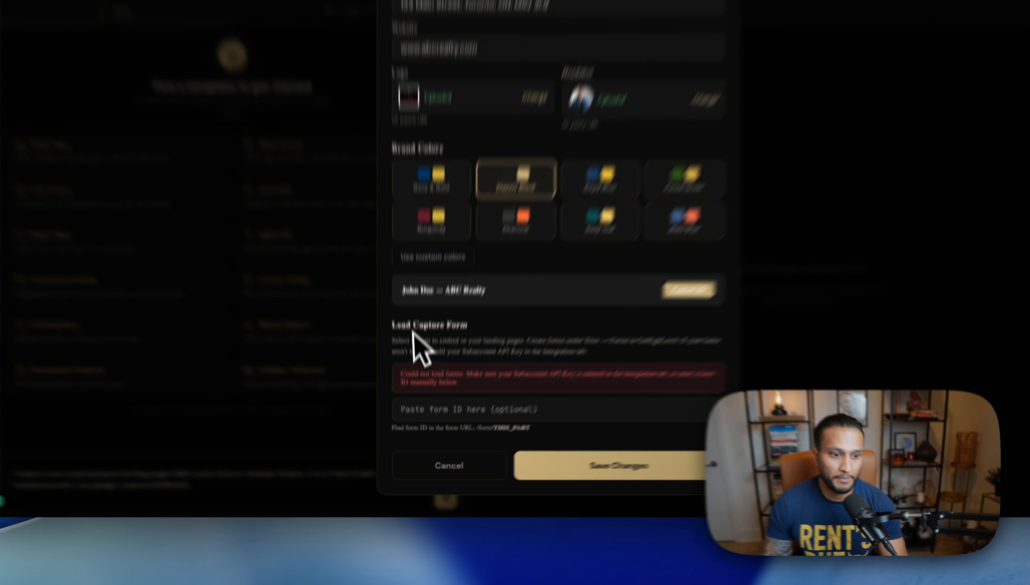
pyautogui.moveTo(399, 381); pyautogui.dragTo(485, 382)
pyautogui.click(486, 400)
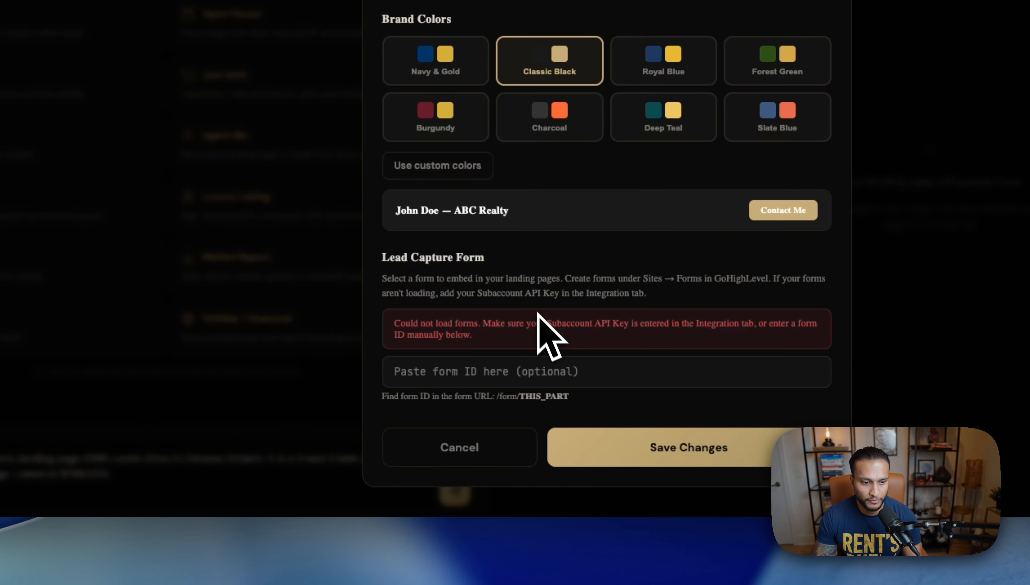
pyautogui.click(604, 447)
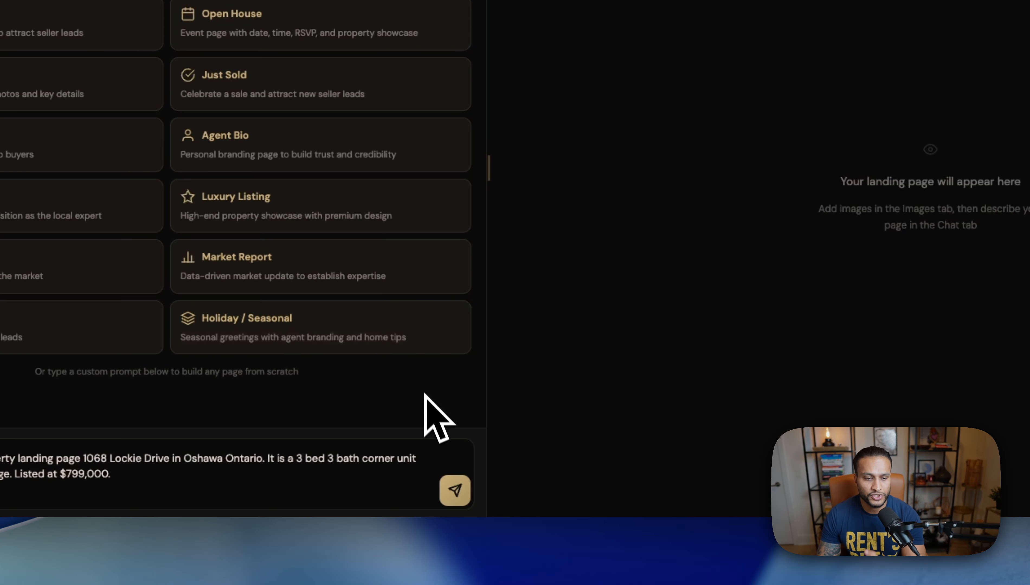
# Step: Submit the Just Listed prompt and review the 'Your Dream Home Awaits' page at $799,000
pyautogui.click(454, 493)
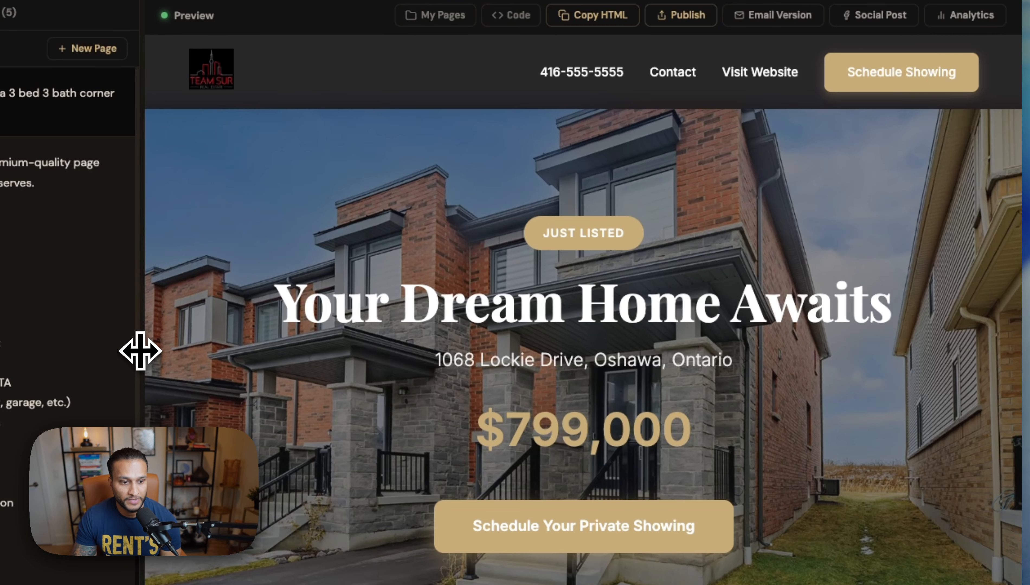
pyautogui.moveTo(140, 350); pyautogui.dragTo(146, 367)
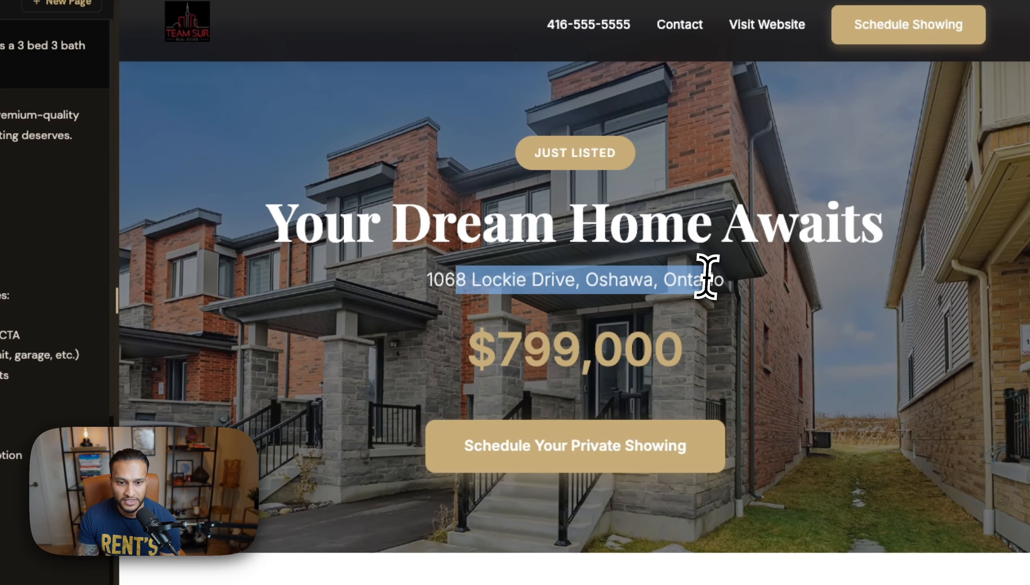
pyautogui.scroll(-2, 569, 292)
pyautogui.scroll(-1, 568, 292)
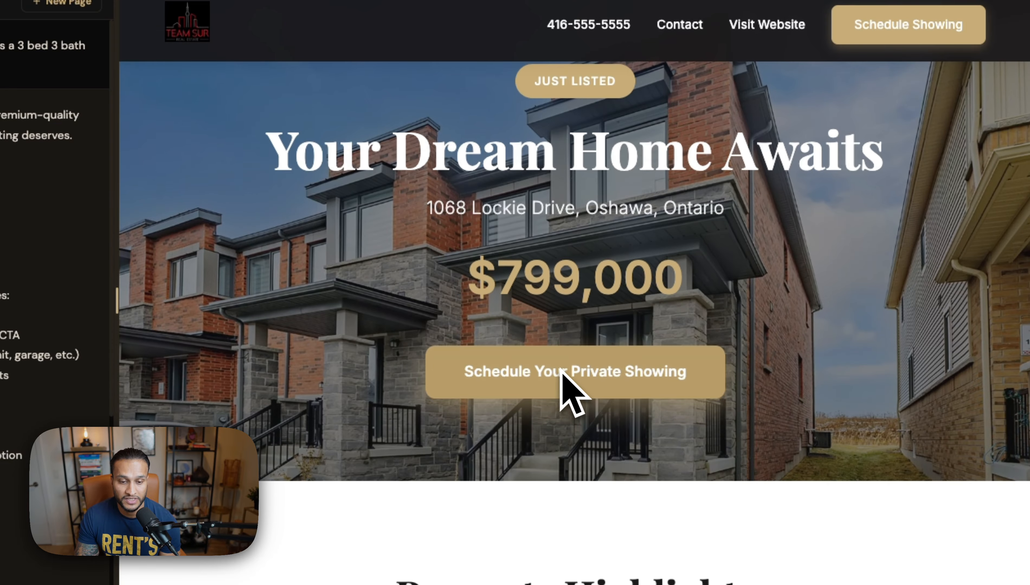
pyautogui.scroll(-6, 569, 384)
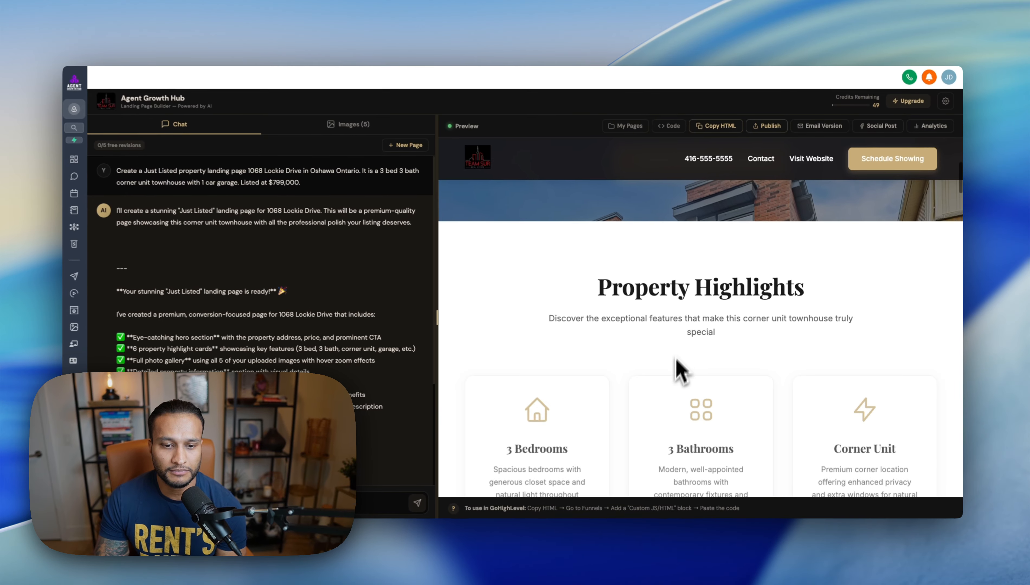
pyautogui.scroll(1, 651, 350)
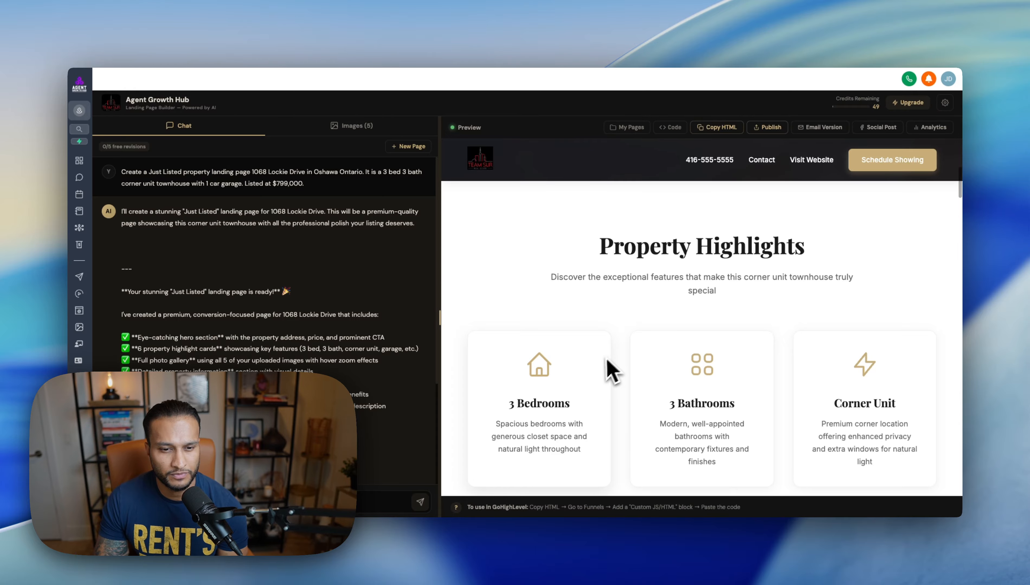
pyautogui.scroll(-1, 780, 427)
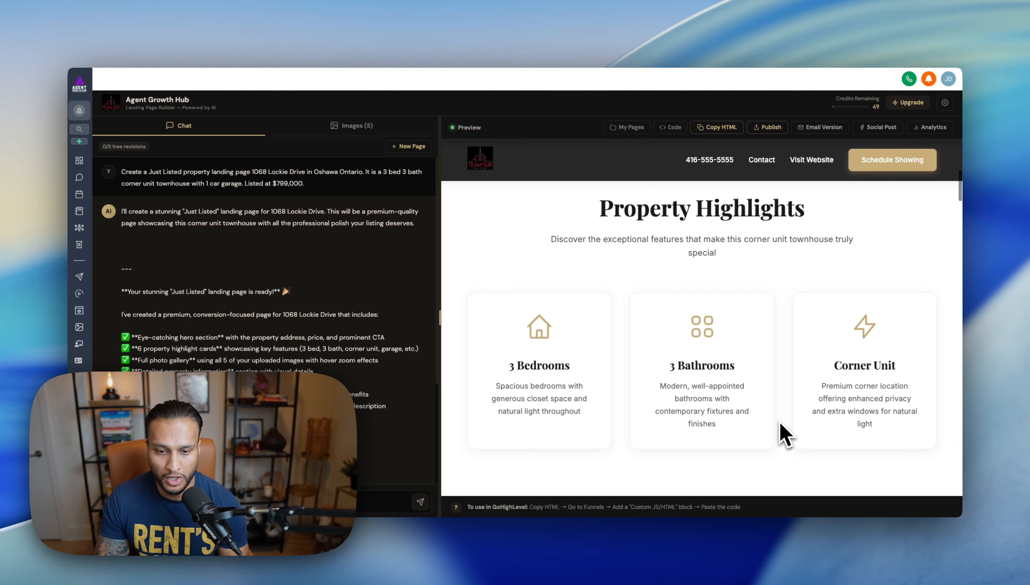
pyautogui.scroll(-5, 780, 425)
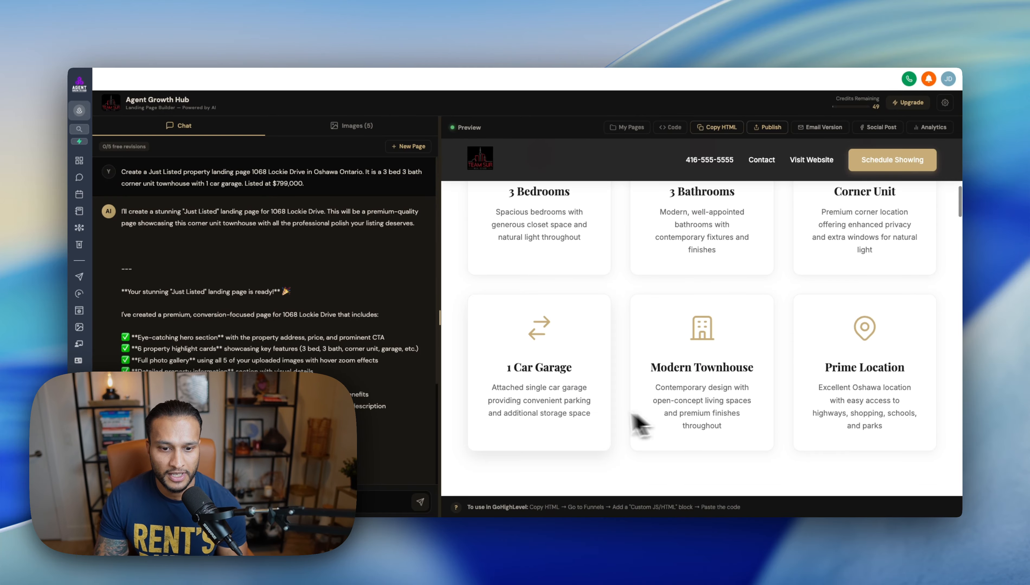
pyautogui.scroll(-7, 825, 398)
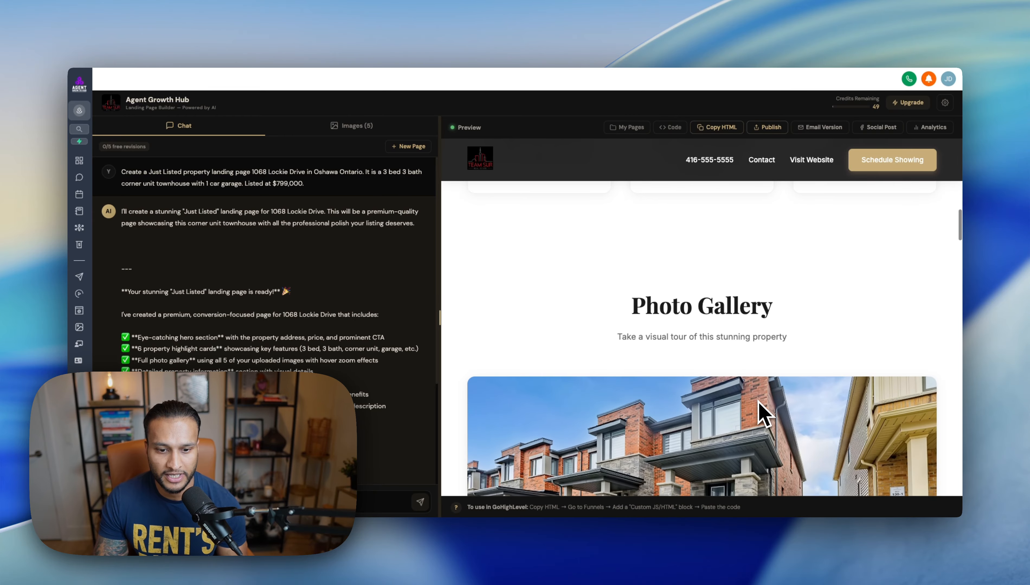
pyautogui.scroll(-7, 864, 327)
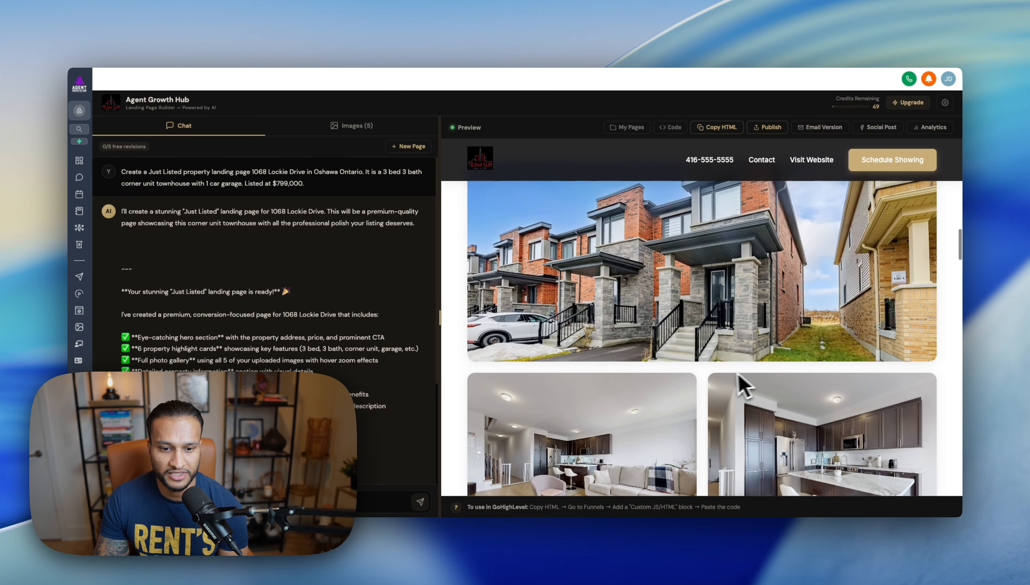
pyautogui.scroll(3, 690, 397)
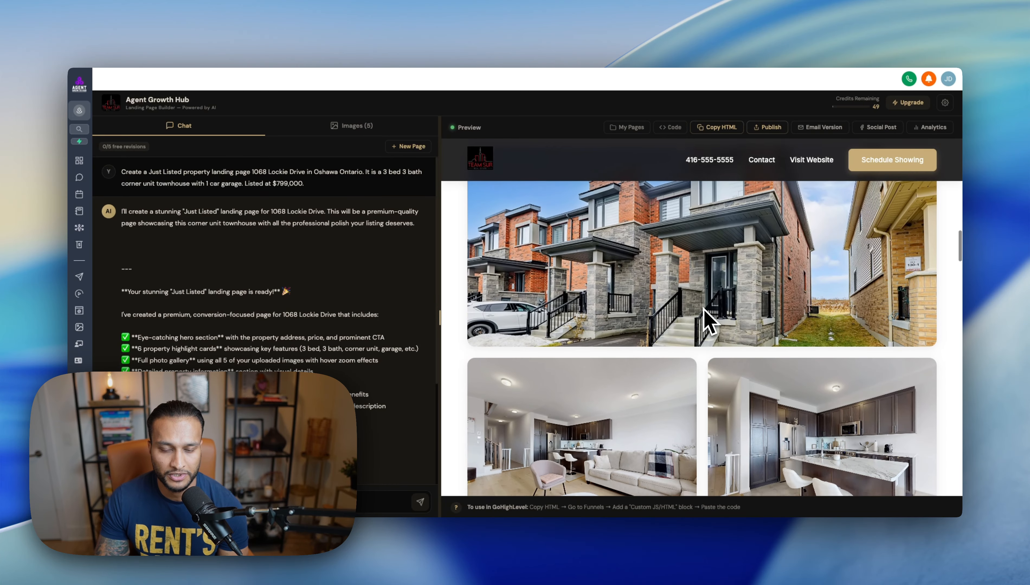
pyautogui.scroll(-2, 703, 310)
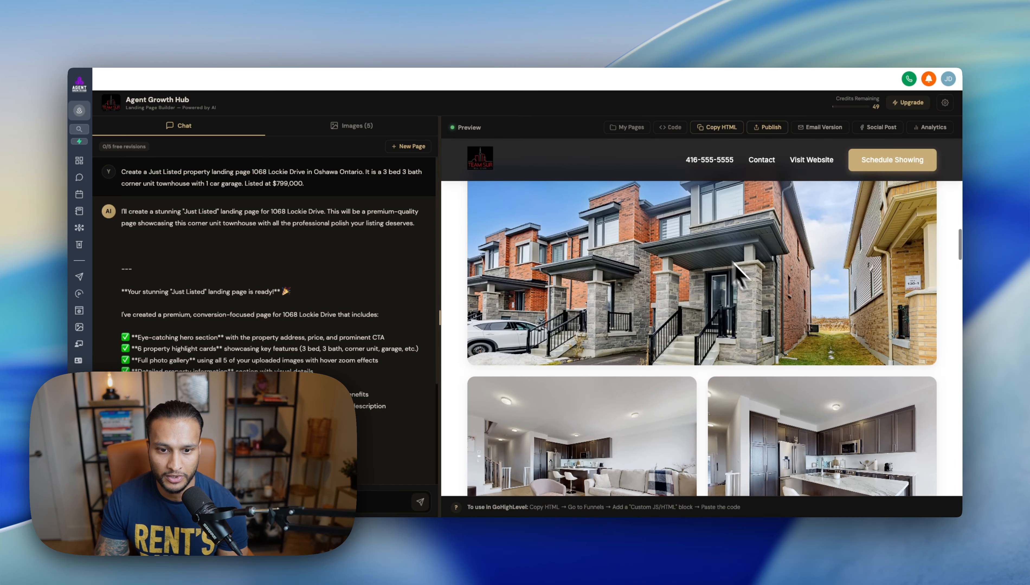
pyautogui.scroll(-4, 698, 337)
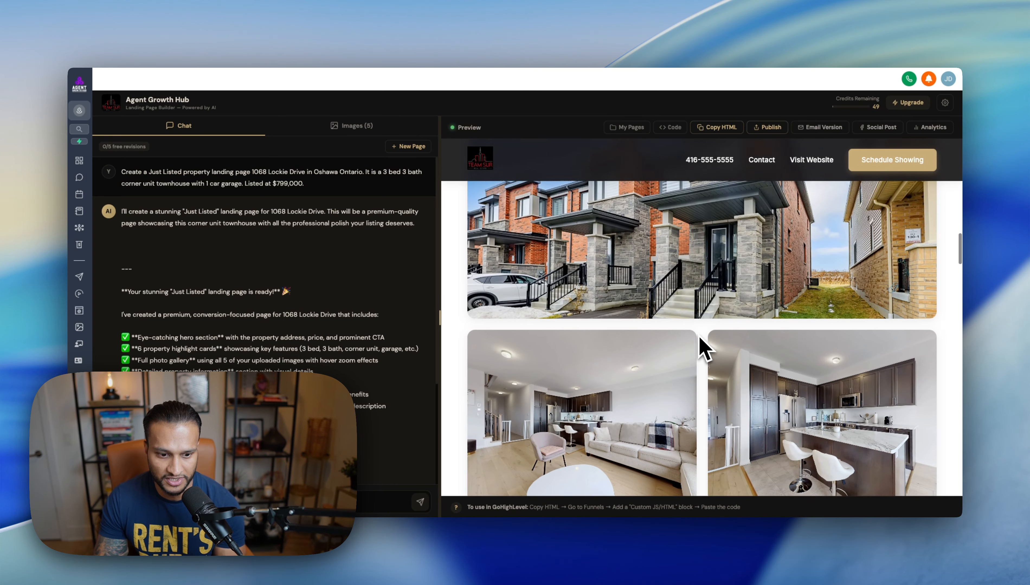
pyautogui.scroll(-3, 690, 360)
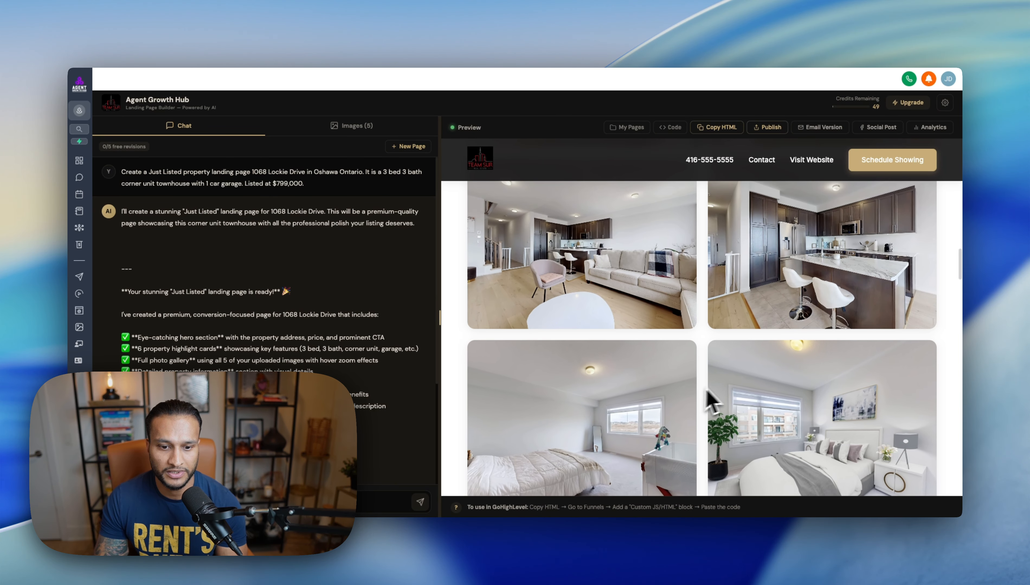
pyautogui.scroll(-3, 694, 372)
pyautogui.scroll(5, 710, 374)
pyautogui.scroll(5, 711, 371)
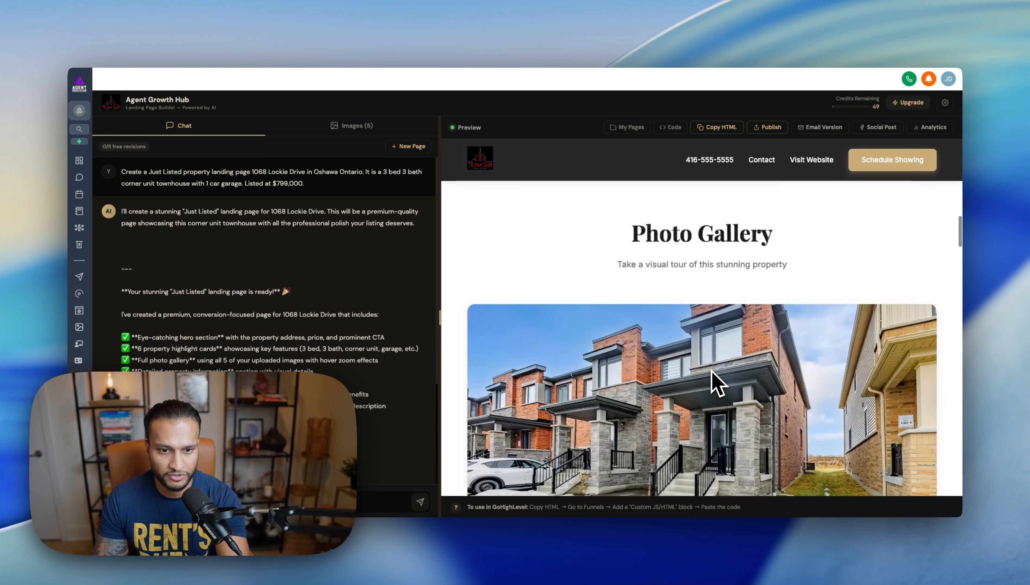
pyautogui.scroll(-4, 711, 371)
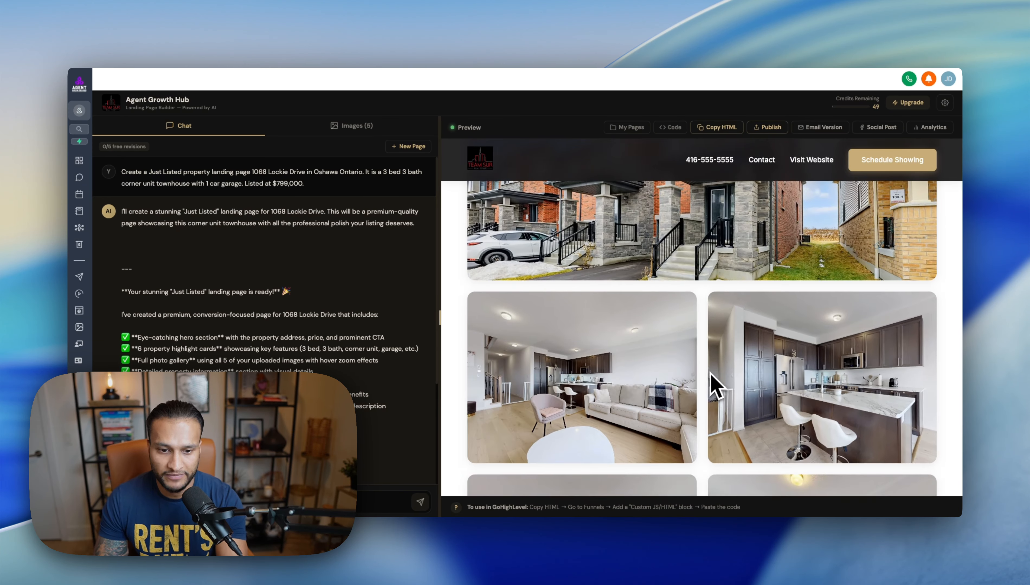
pyautogui.scroll(-8, 709, 372)
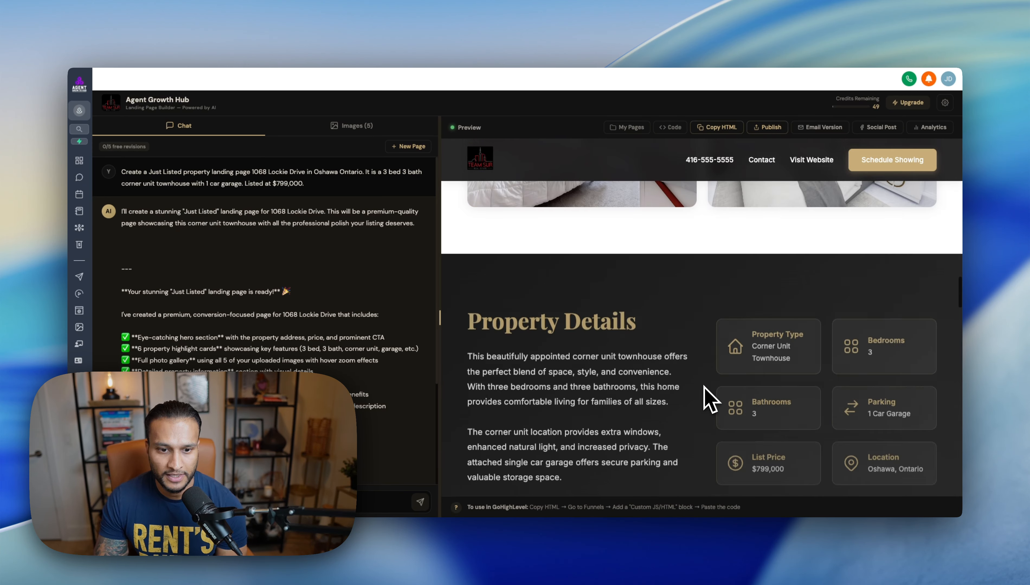
pyautogui.scroll(4, 704, 388)
pyautogui.scroll(-5, 703, 388)
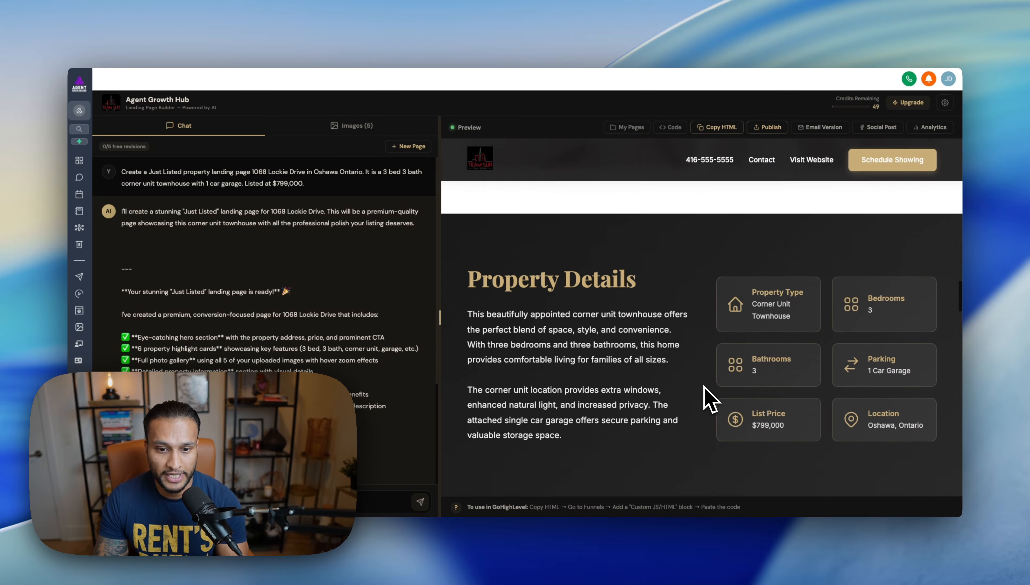
pyautogui.scroll(-1, 703, 387)
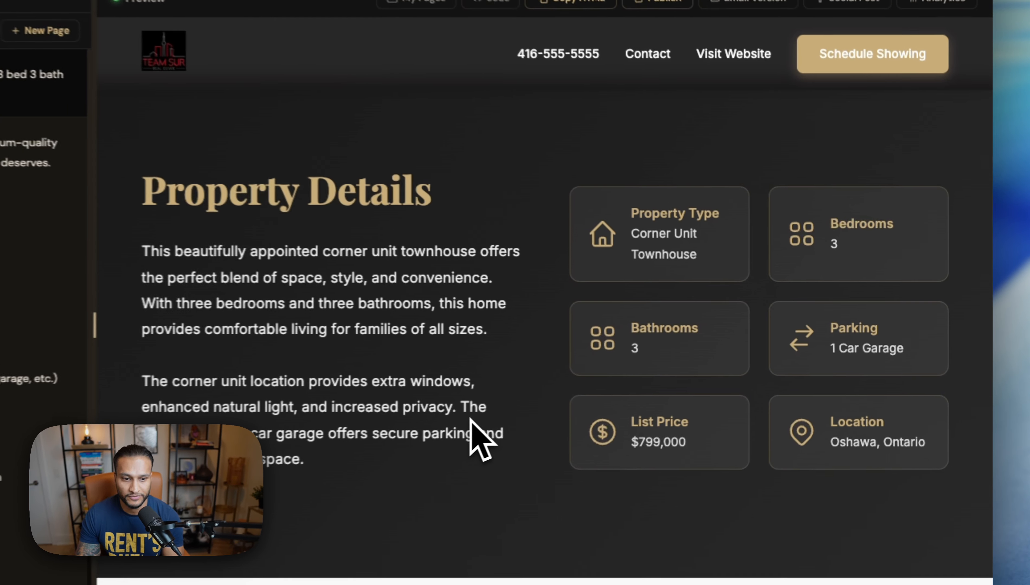
pyautogui.scroll(-5, 662, 380)
pyautogui.scroll(4, 660, 376)
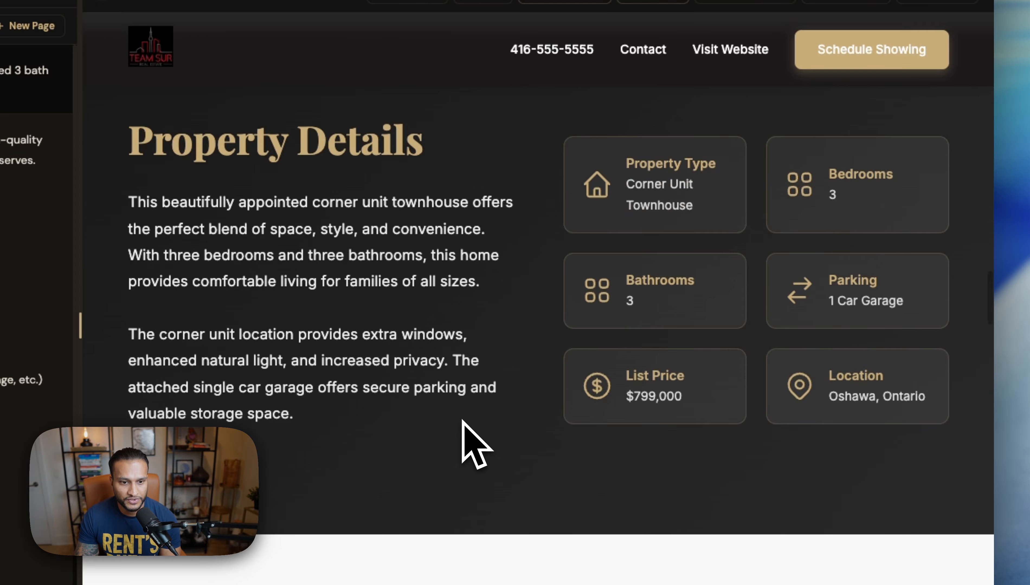
pyautogui.scroll(-4, 462, 421)
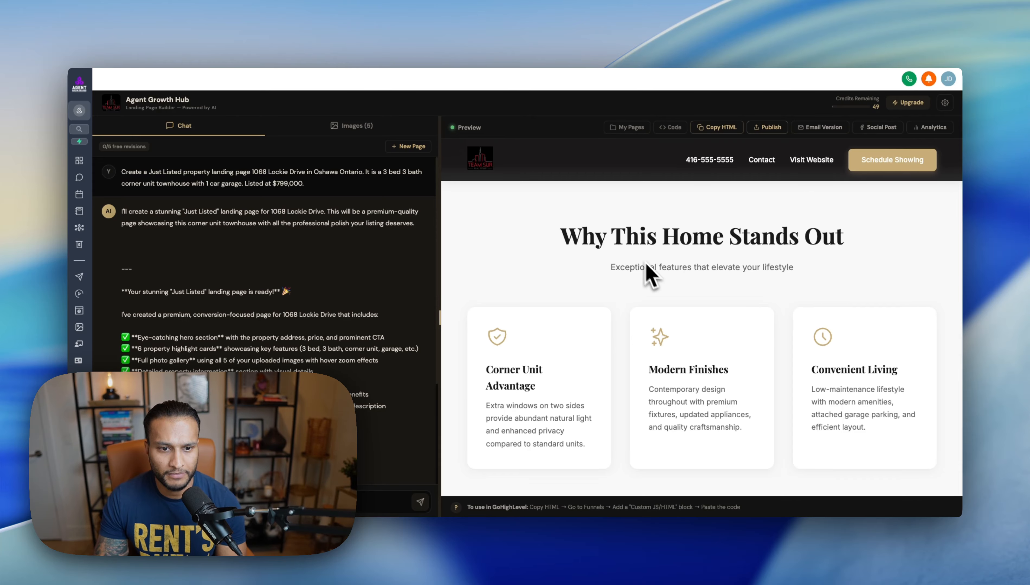
pyautogui.scroll(-5, 621, 359)
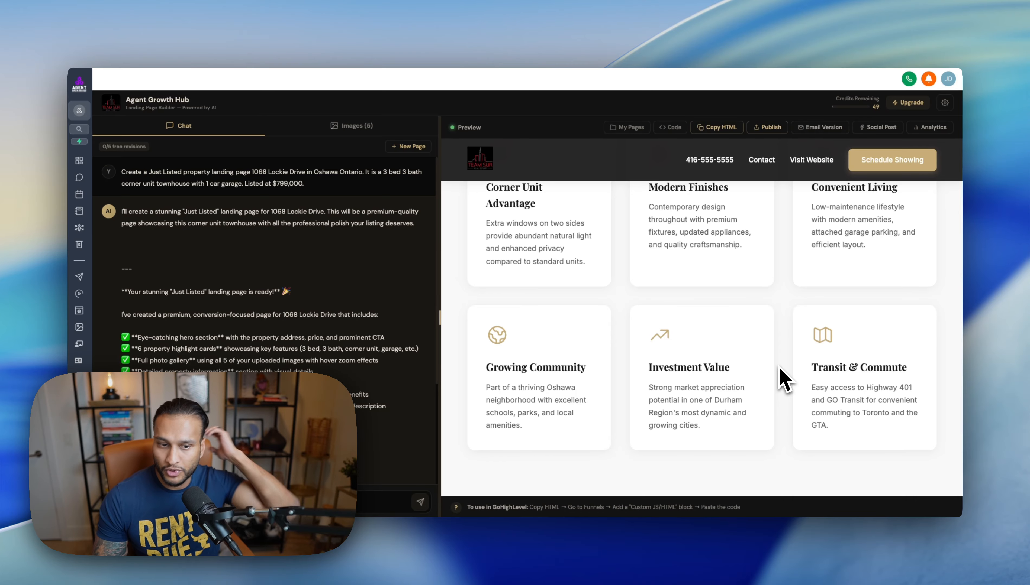
pyautogui.scroll(-1, 785, 378)
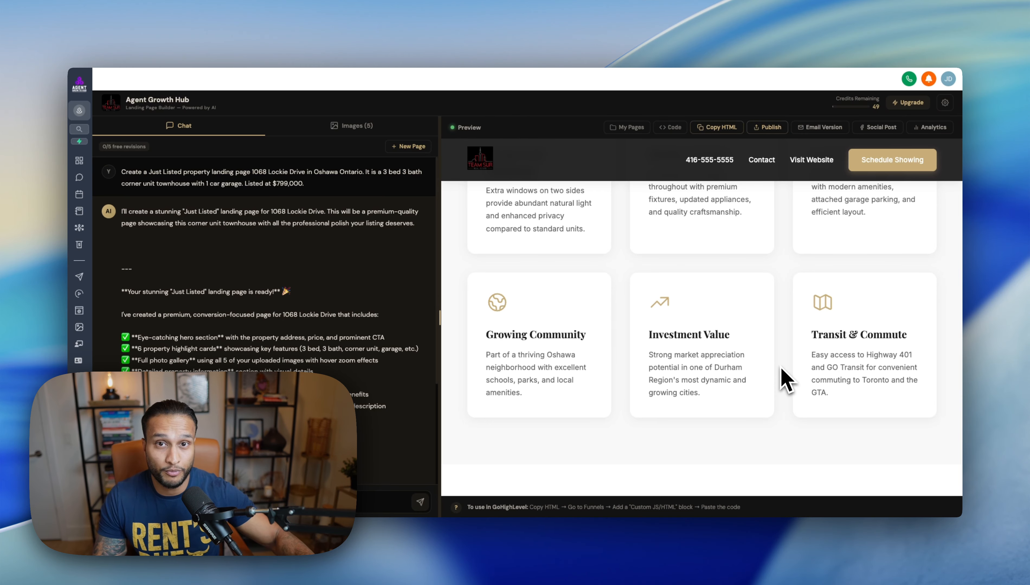
pyautogui.scroll(-5, 786, 377)
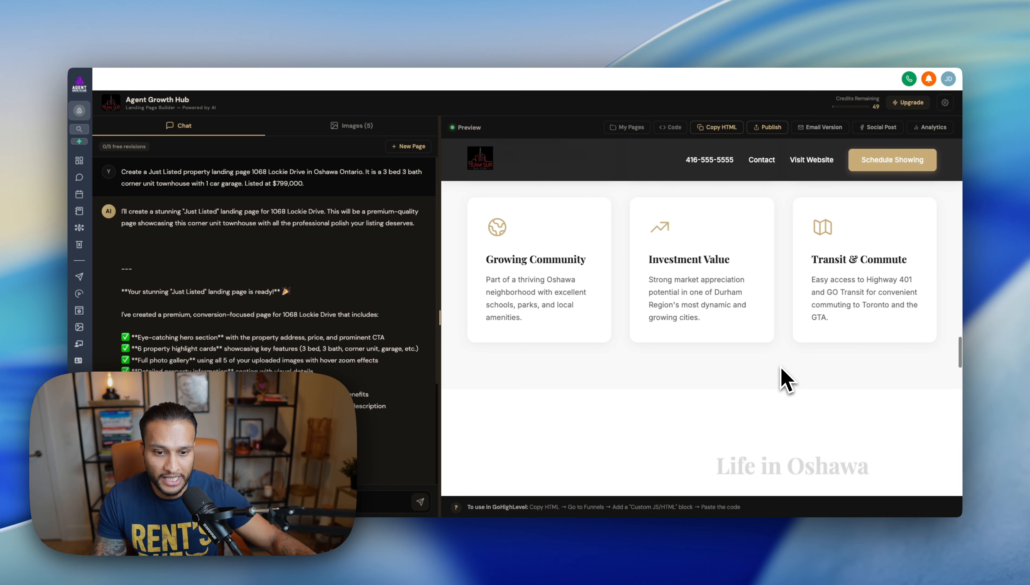
pyautogui.scroll(-1, 782, 378)
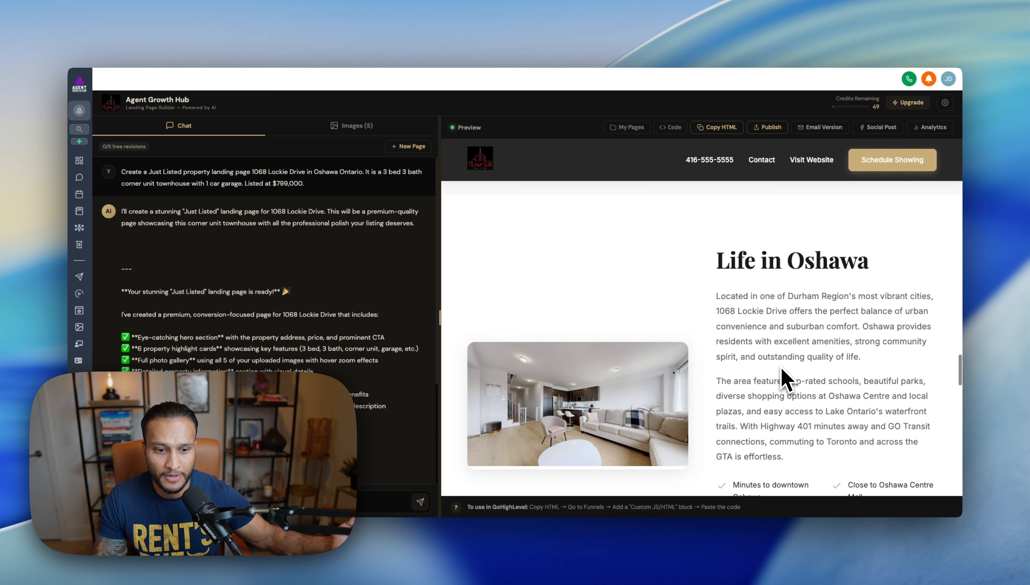
pyautogui.scroll(-1, 744, 346)
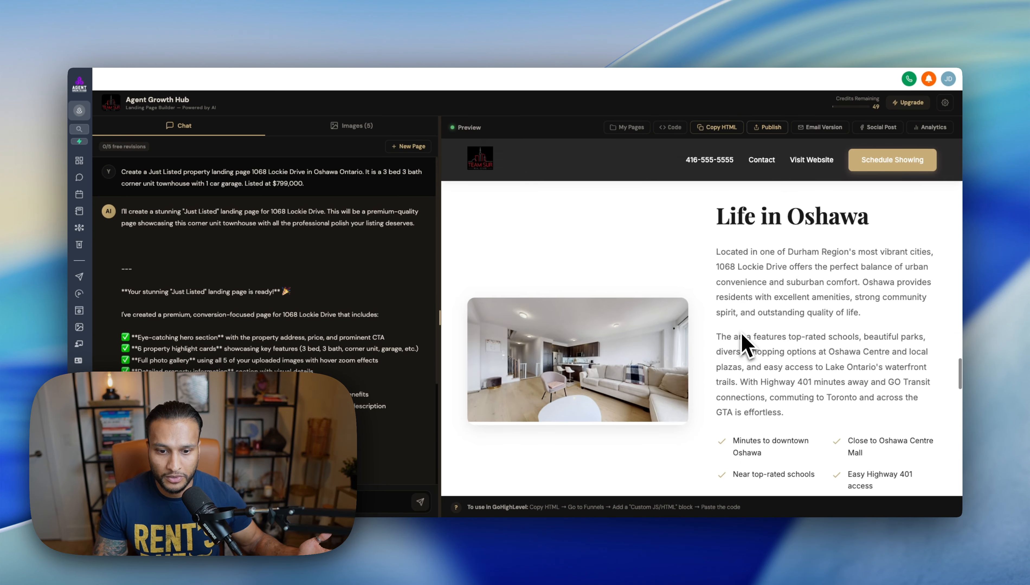
pyautogui.moveTo(716, 220); pyautogui.dragTo(843, 225)
pyautogui.click(842, 225)
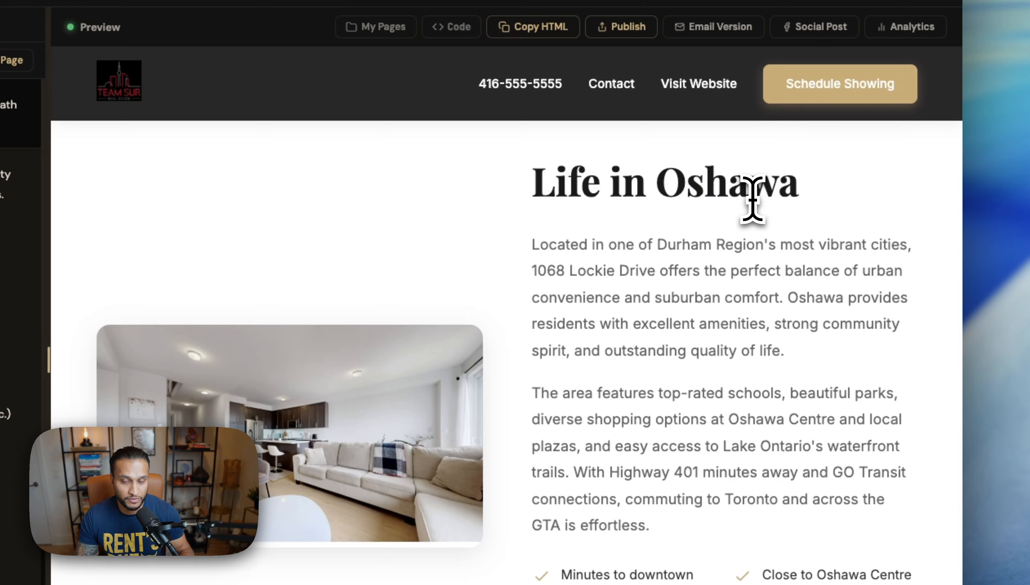
pyautogui.scroll(-1, 724, 264)
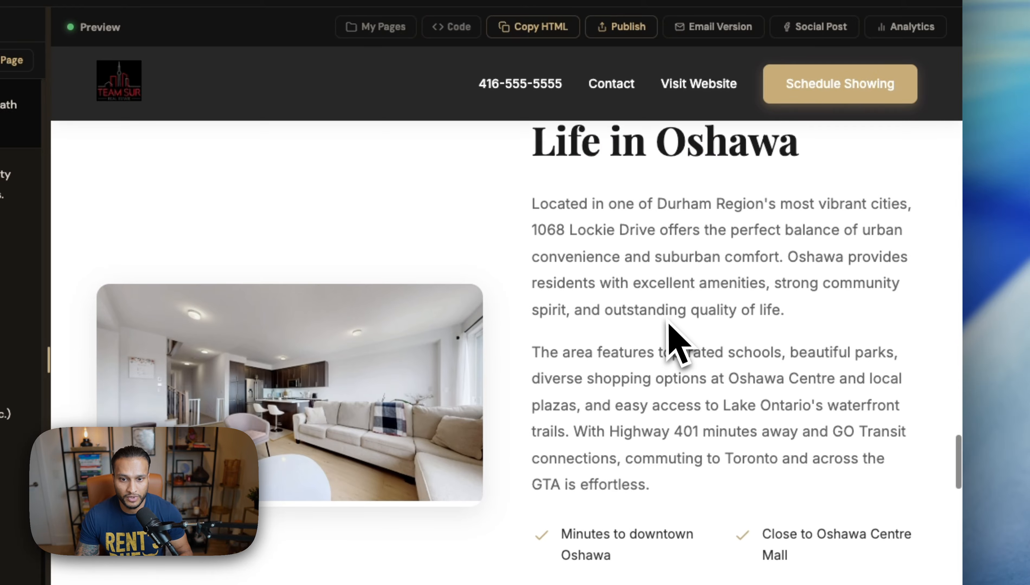
pyautogui.moveTo(667, 203); pyautogui.dragTo(775, 204)
pyautogui.click(737, 253)
pyautogui.scroll(-1, 701, 372)
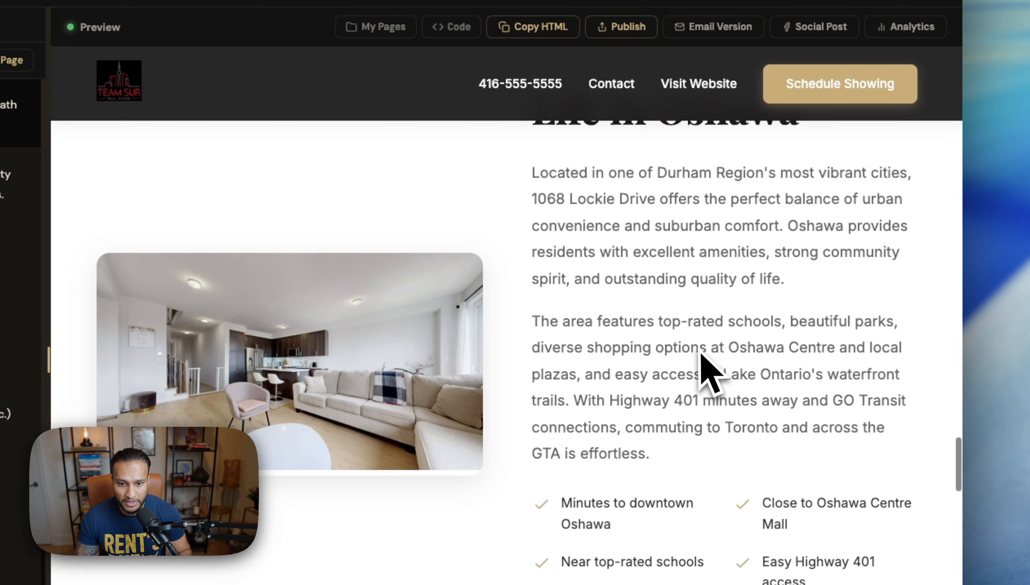
pyautogui.scroll(2, 694, 380)
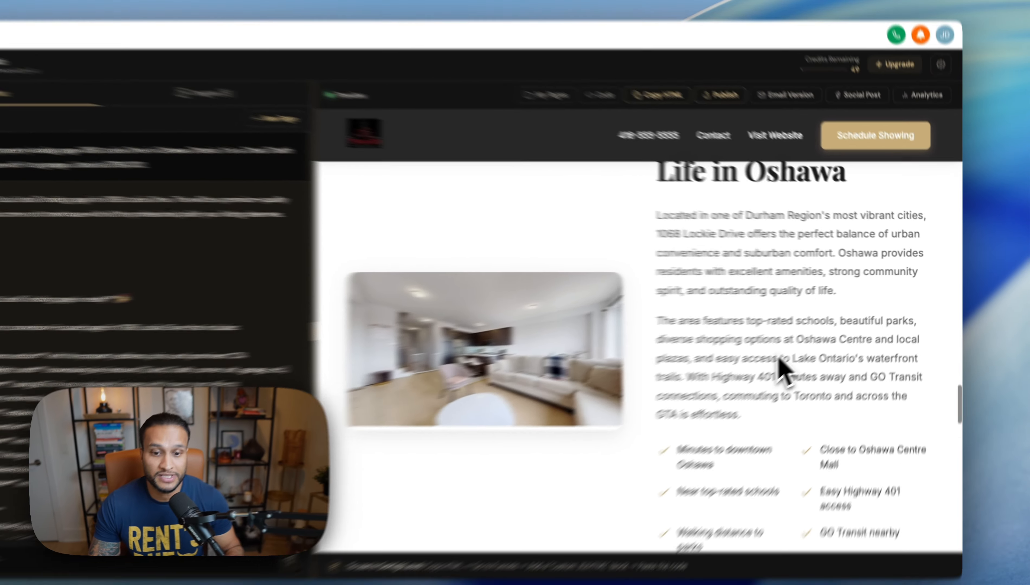
pyautogui.scroll(-1, 813, 352)
pyautogui.scroll(-1, 788, 365)
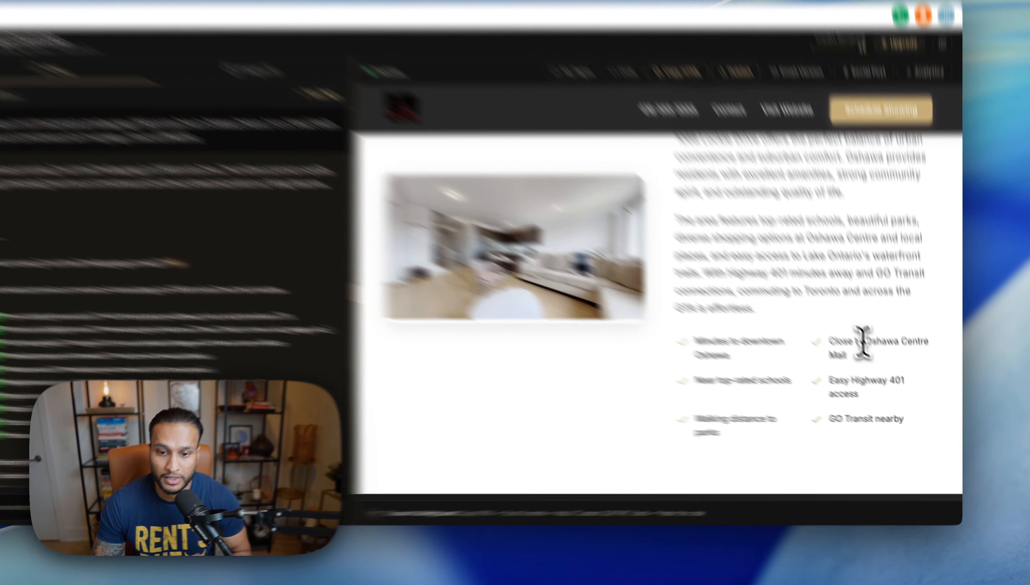
pyautogui.moveTo(872, 360); pyautogui.dragTo(930, 364)
pyautogui.click(895, 376)
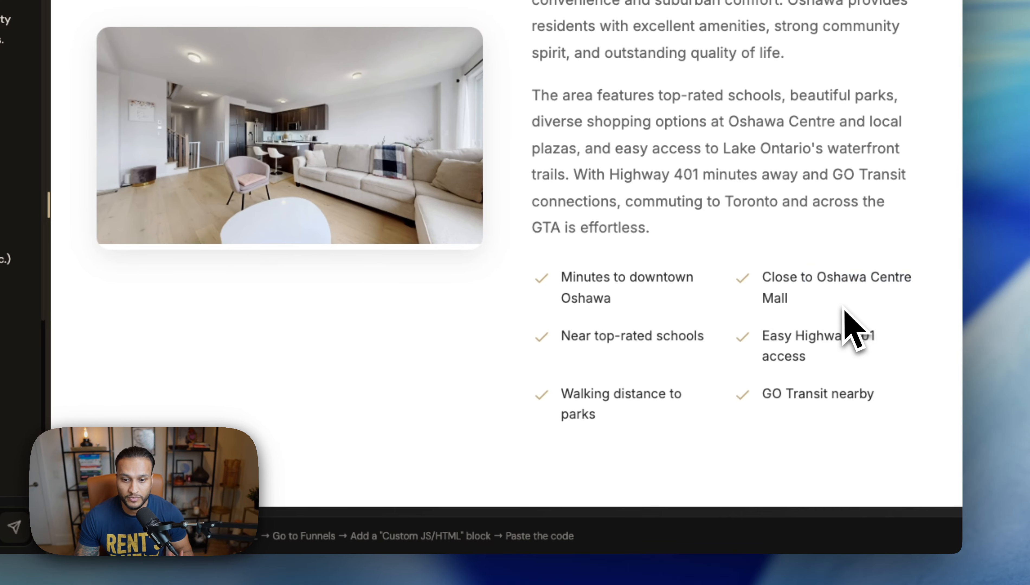
pyautogui.scroll(-1, 825, 339)
pyautogui.scroll(-2, 842, 335)
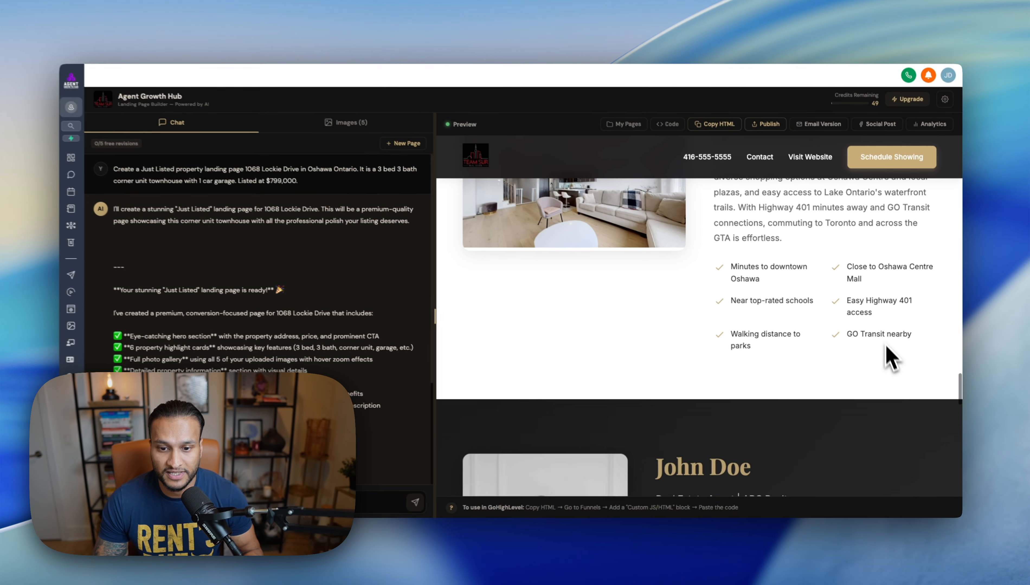
pyautogui.scroll(-5, 735, 388)
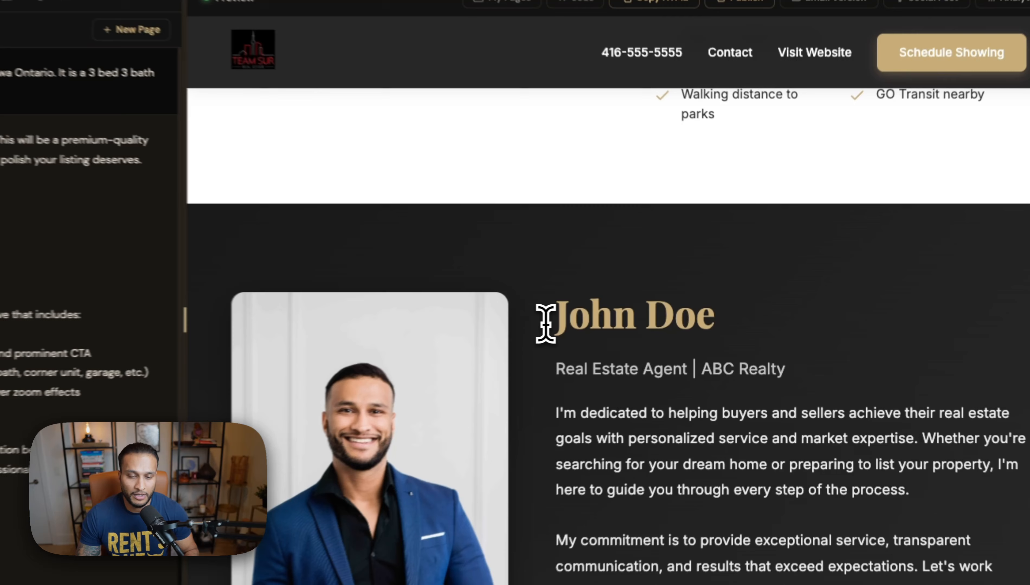
pyautogui.moveTo(656, 315); pyautogui.dragTo(737, 318)
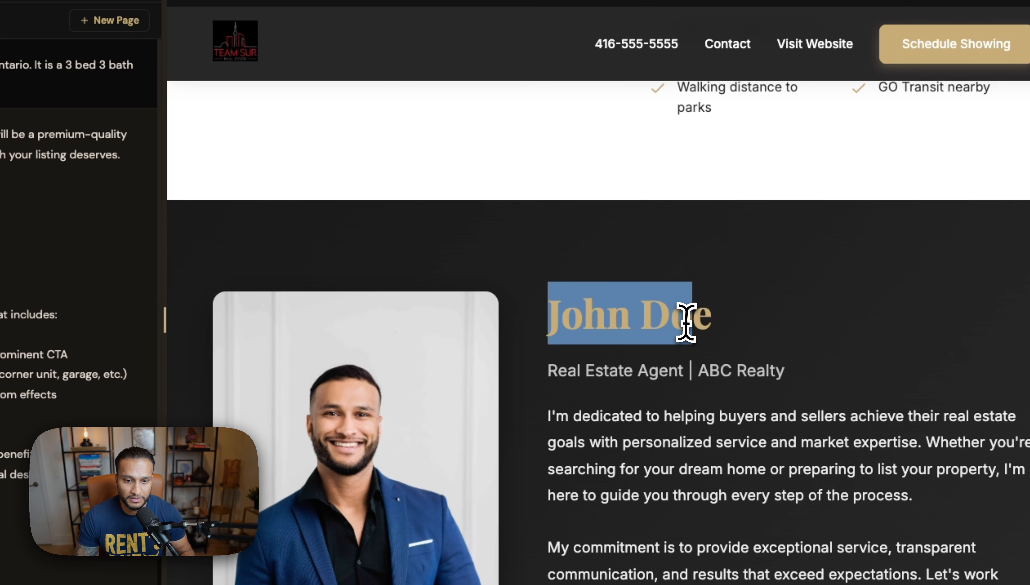
pyautogui.click(685, 323)
pyautogui.scroll(-1, 704, 360)
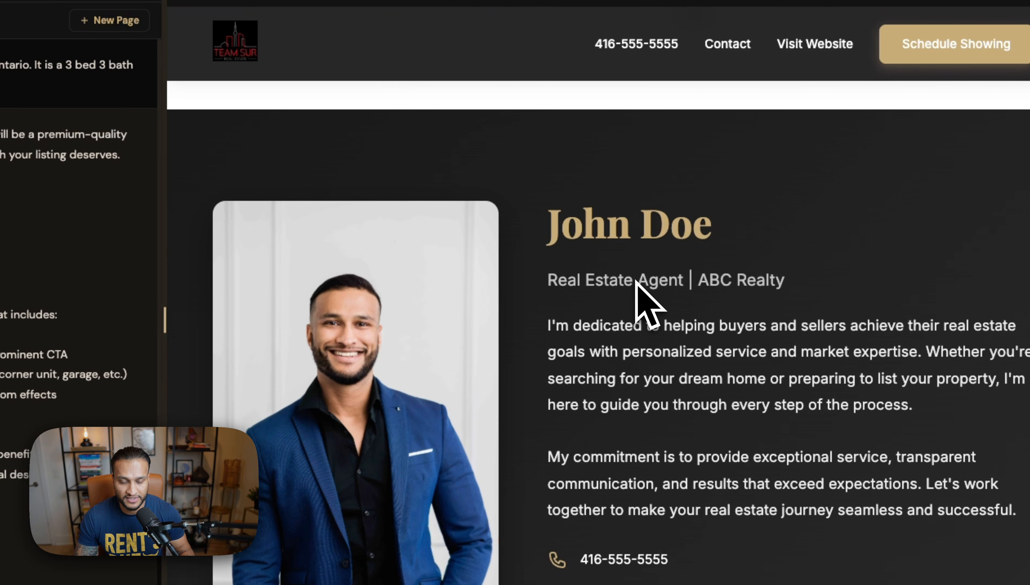
pyautogui.moveTo(548, 229); pyautogui.dragTo(731, 253)
pyautogui.click(722, 266)
pyautogui.scroll(-1, 684, 236)
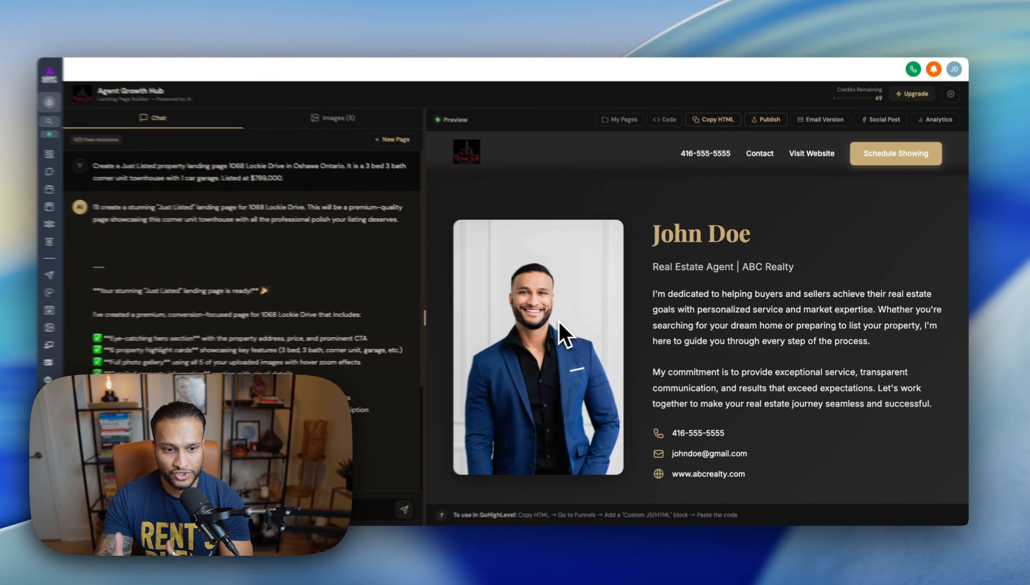
pyautogui.scroll(-1, 746, 370)
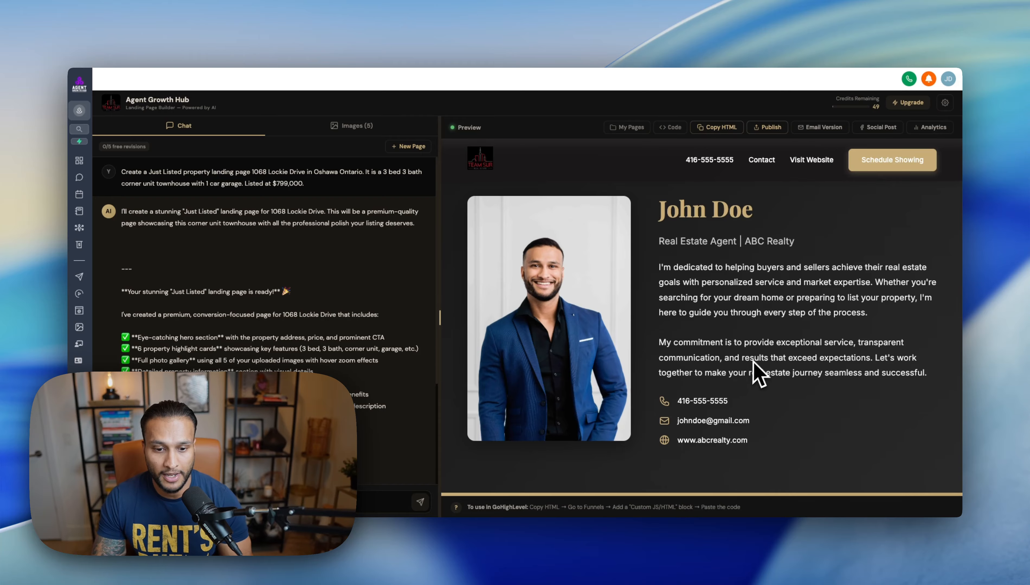
pyautogui.scroll(-3, 755, 370)
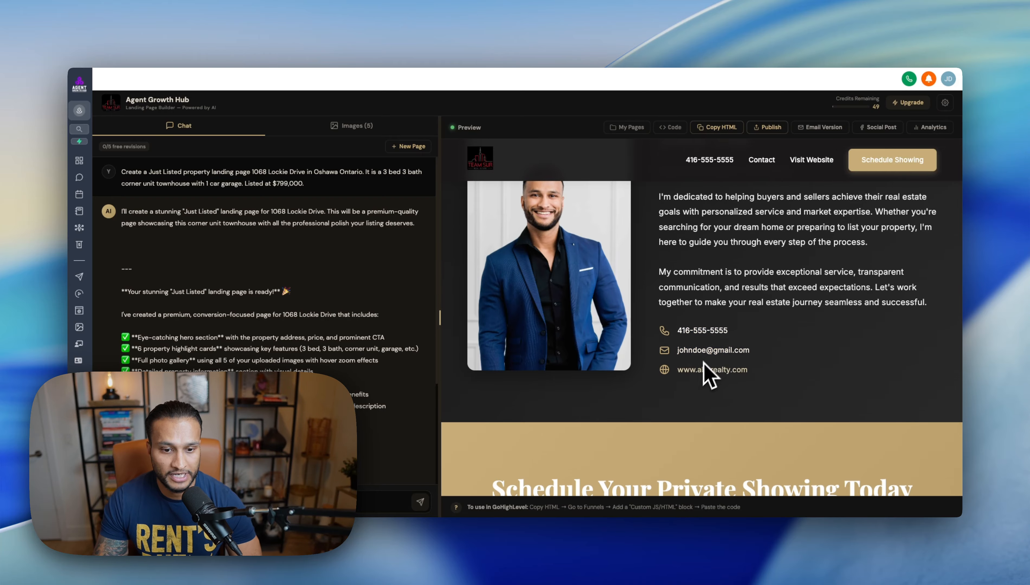
pyautogui.scroll(-10, 703, 362)
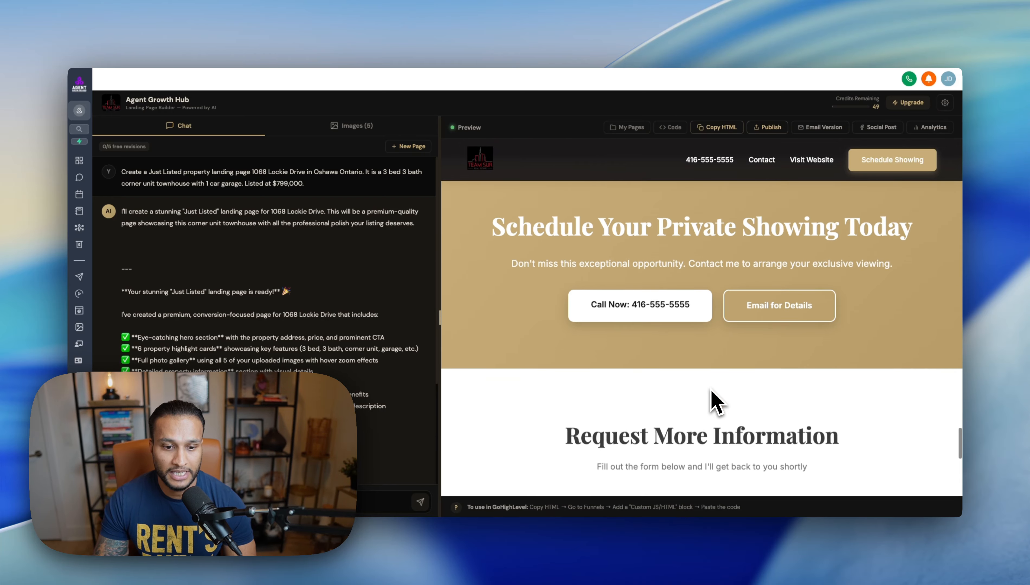
pyautogui.scroll(2, 711, 391)
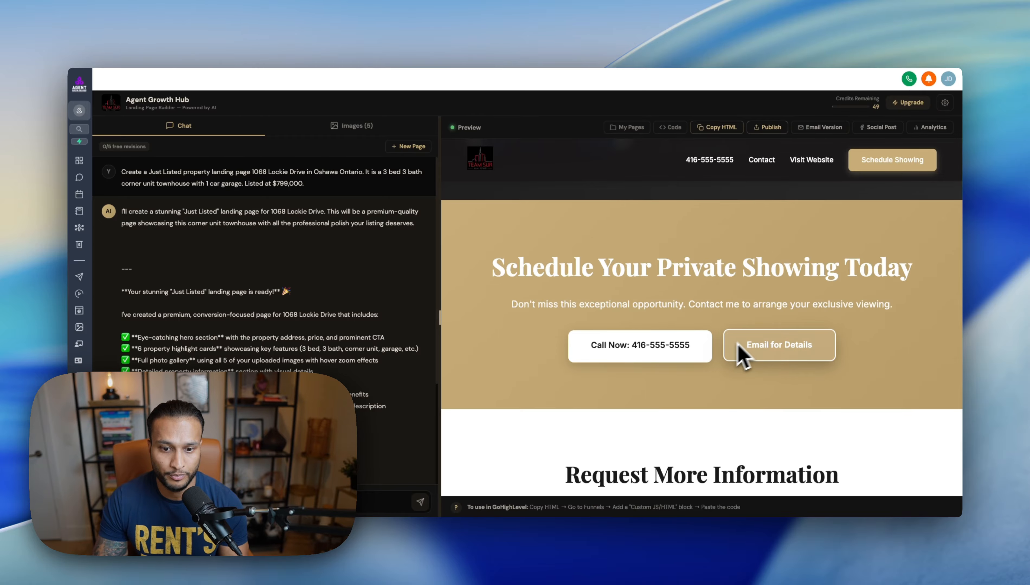
pyautogui.scroll(-2, 673, 347)
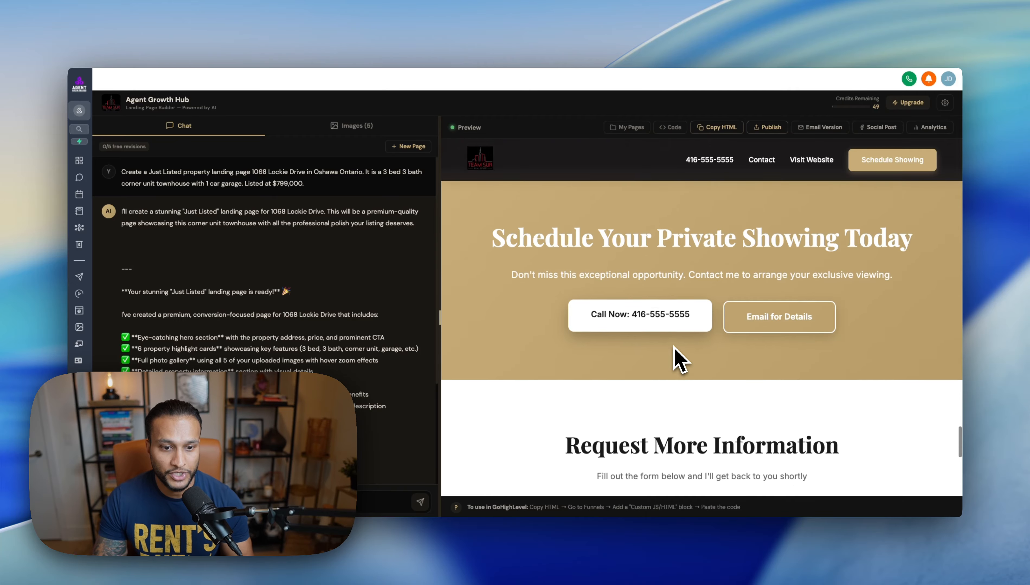
pyautogui.scroll(-6, 674, 347)
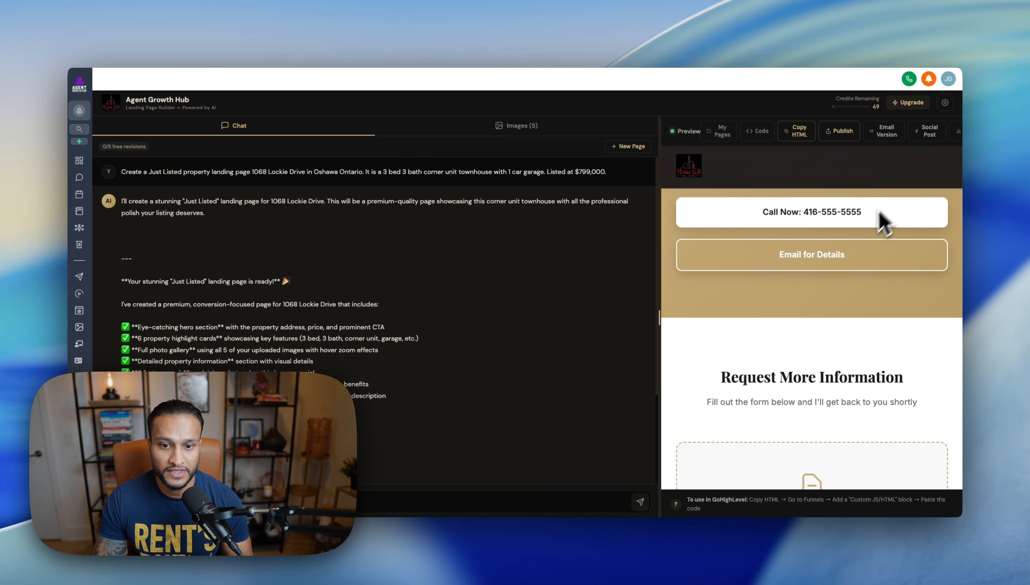
pyautogui.moveTo(687, 294); pyautogui.dragTo(512, 319)
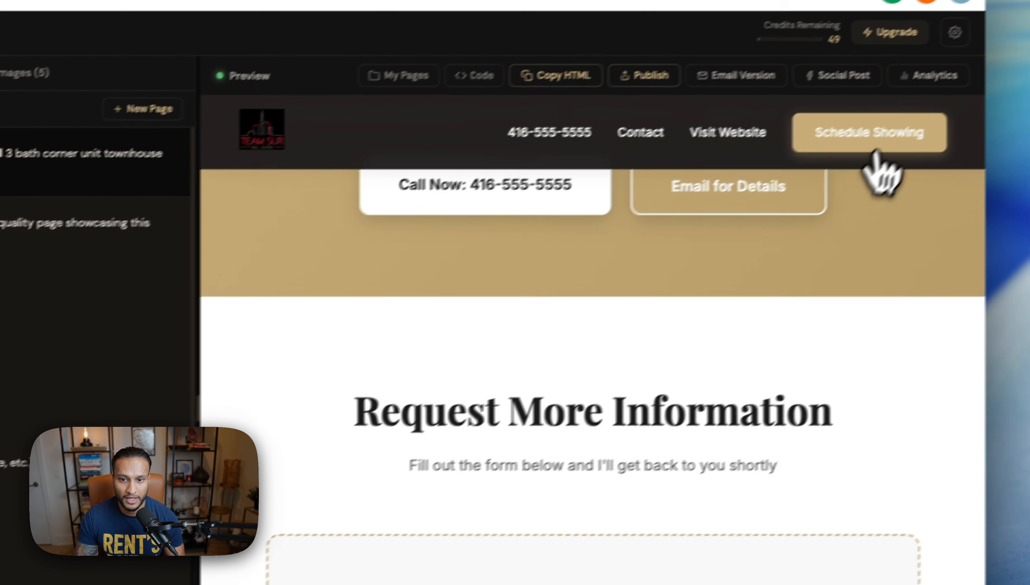
pyautogui.click(1000, 77)
pyautogui.scroll(10, 960, 308)
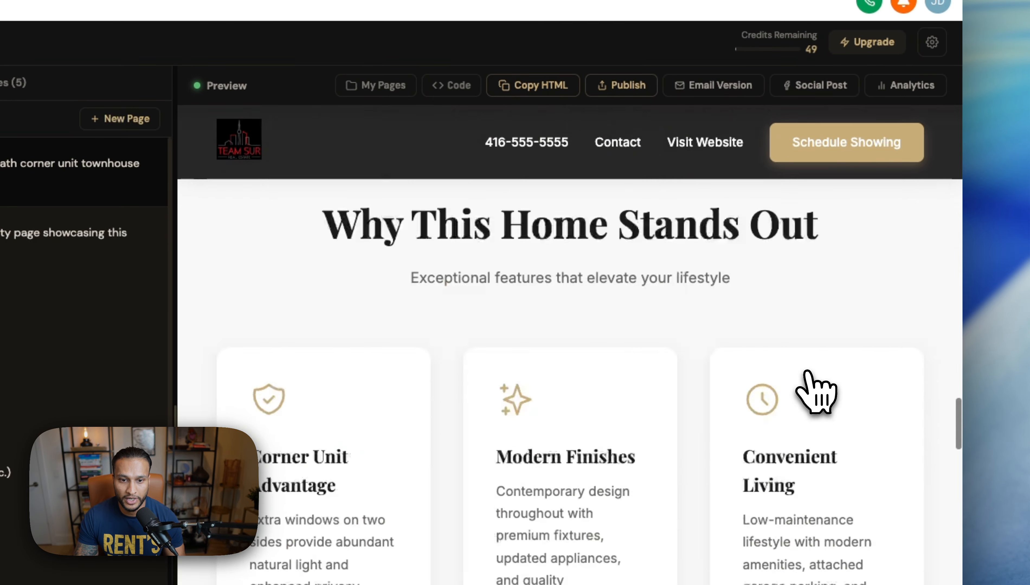
pyautogui.scroll(10, 807, 376)
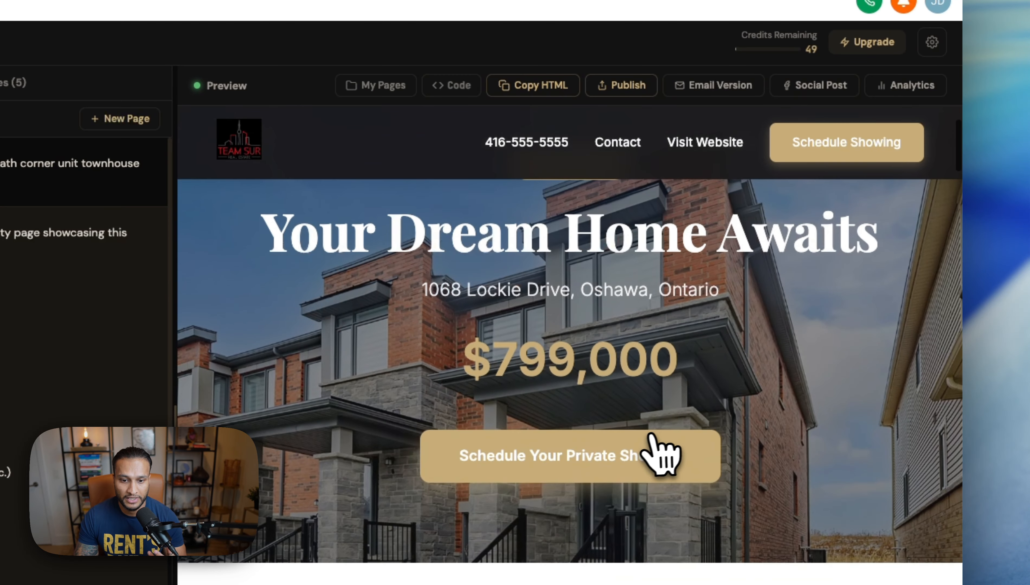
pyautogui.click(651, 438)
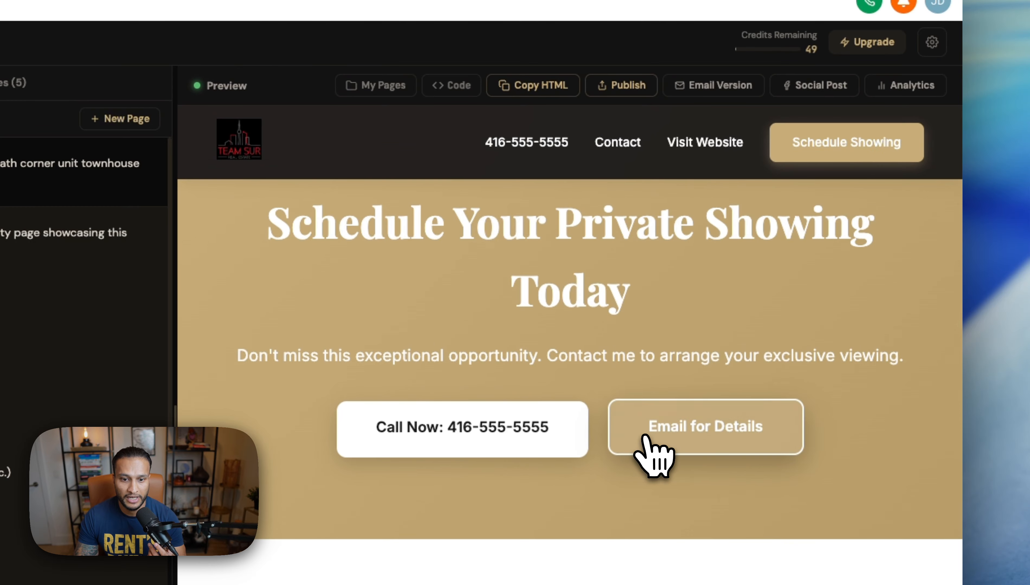
pyautogui.click(647, 437)
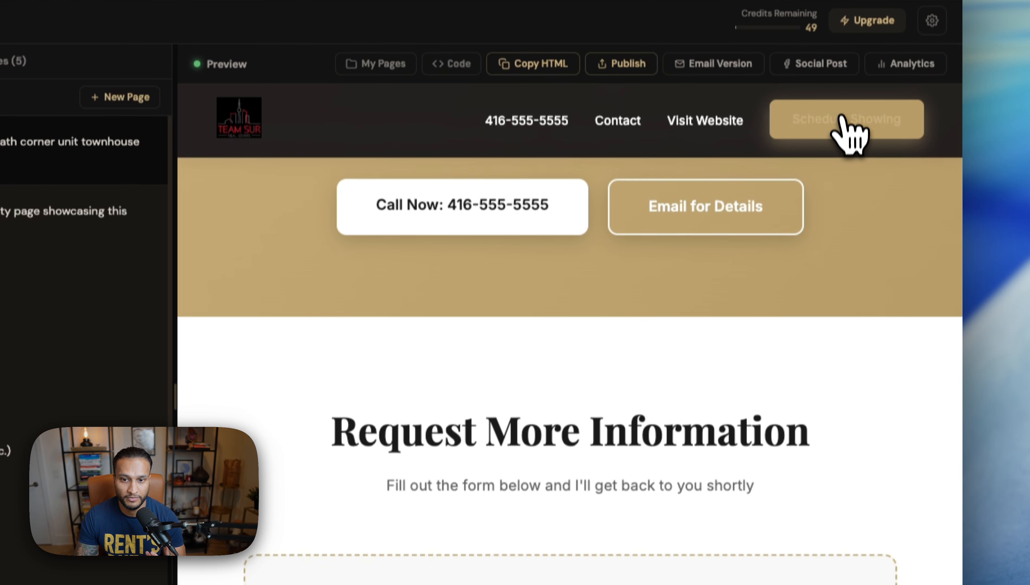
pyautogui.click(848, 135)
pyautogui.scroll(-8, 814, 292)
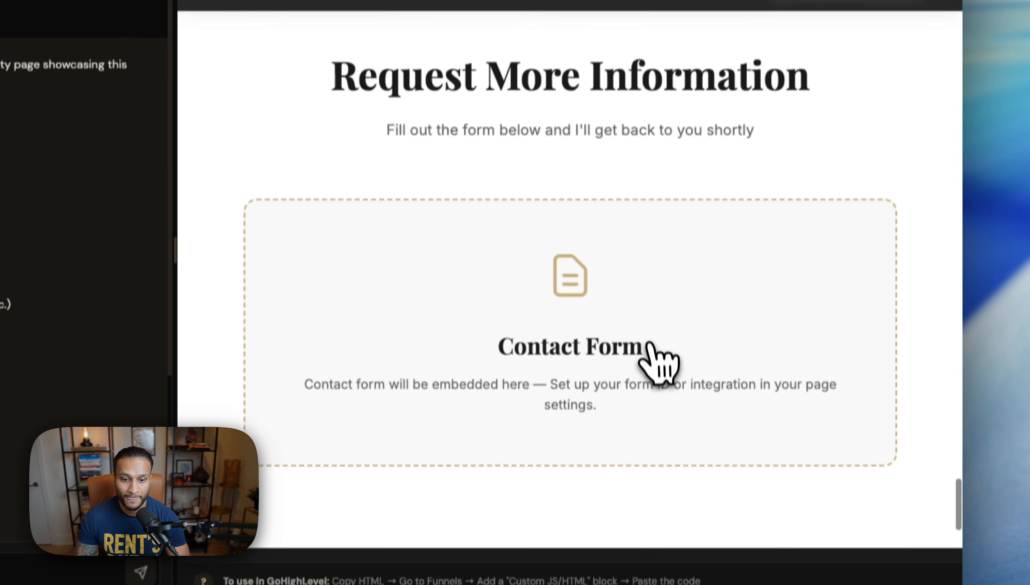
pyautogui.scroll(-4, 650, 352)
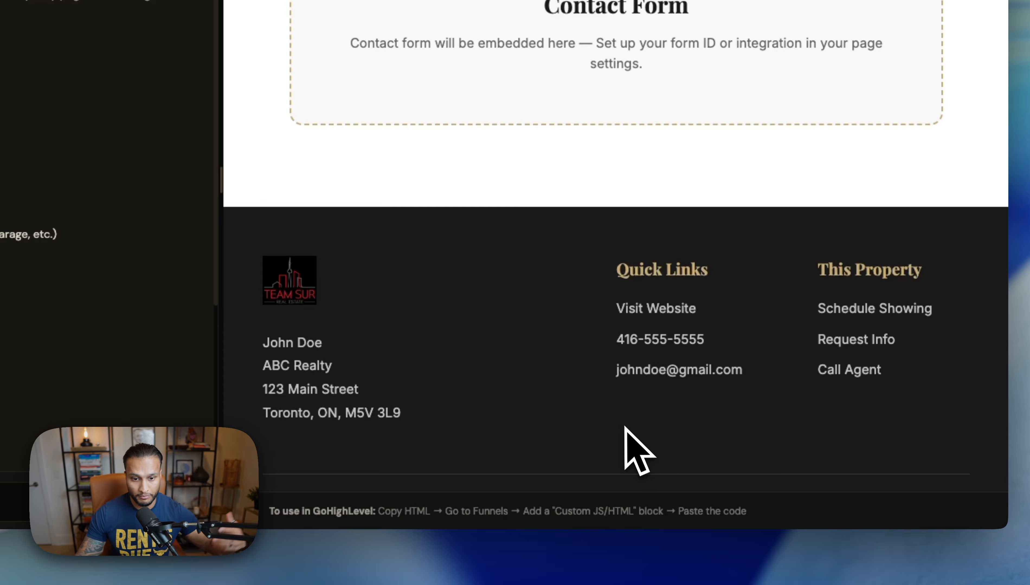
pyautogui.scroll(5, 543, 294)
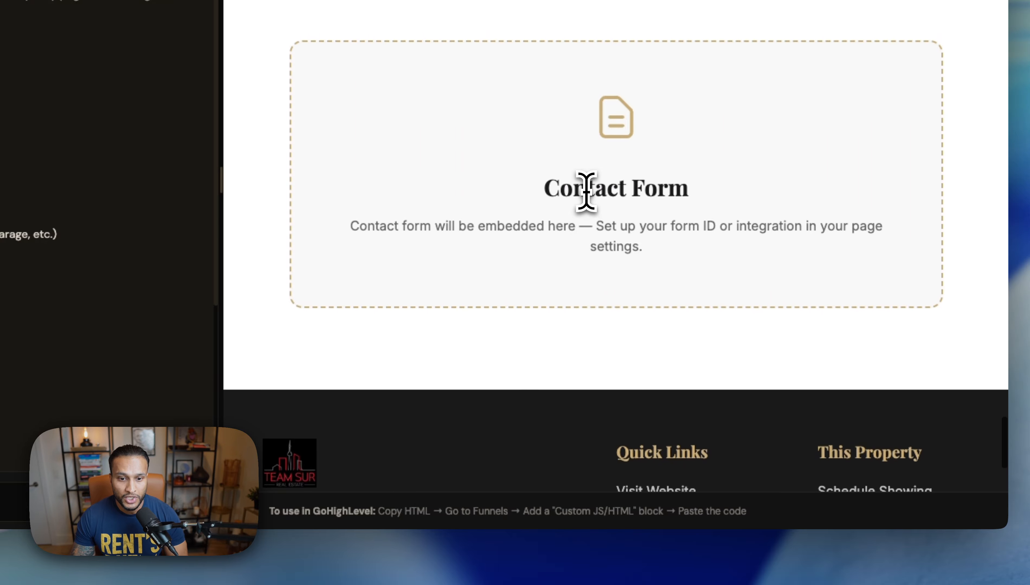
pyautogui.moveTo(563, 207); pyautogui.dragTo(750, 225)
pyautogui.click(744, 233)
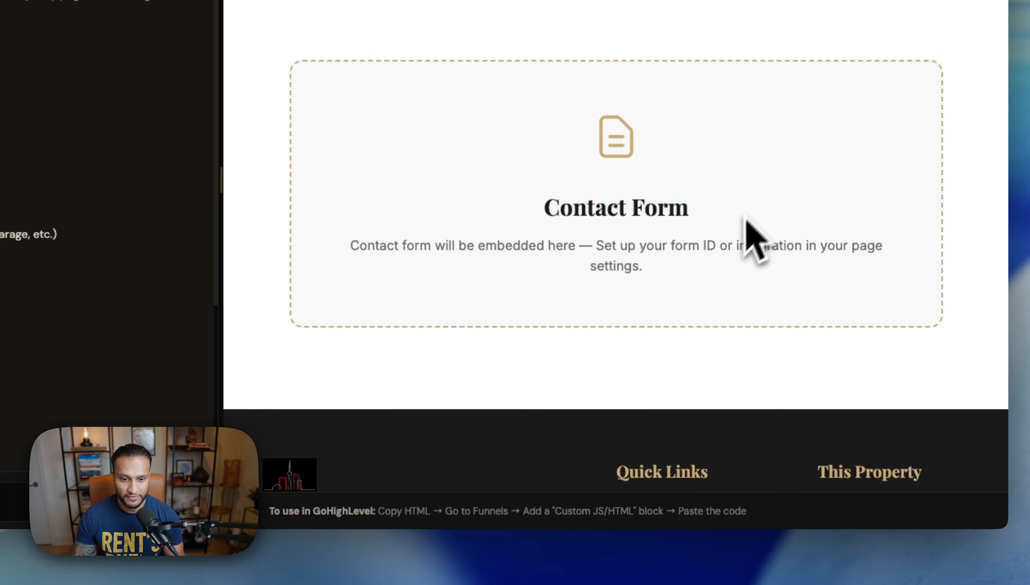
pyautogui.scroll(1, 731, 253)
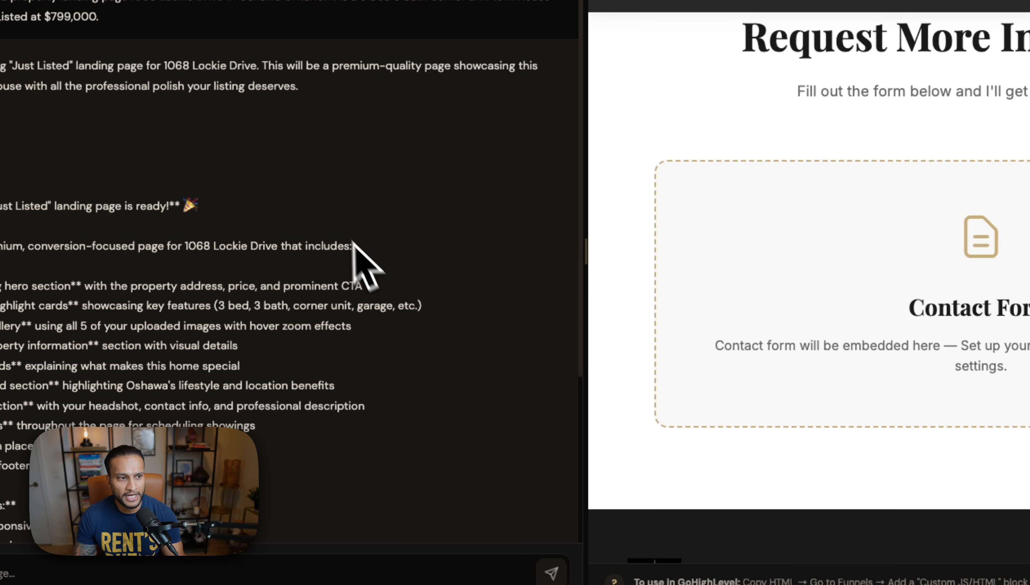
# Step: Read through the chat's generation summary and checklist for the Just Listed page
pyautogui.scroll(-3, 343, 274)
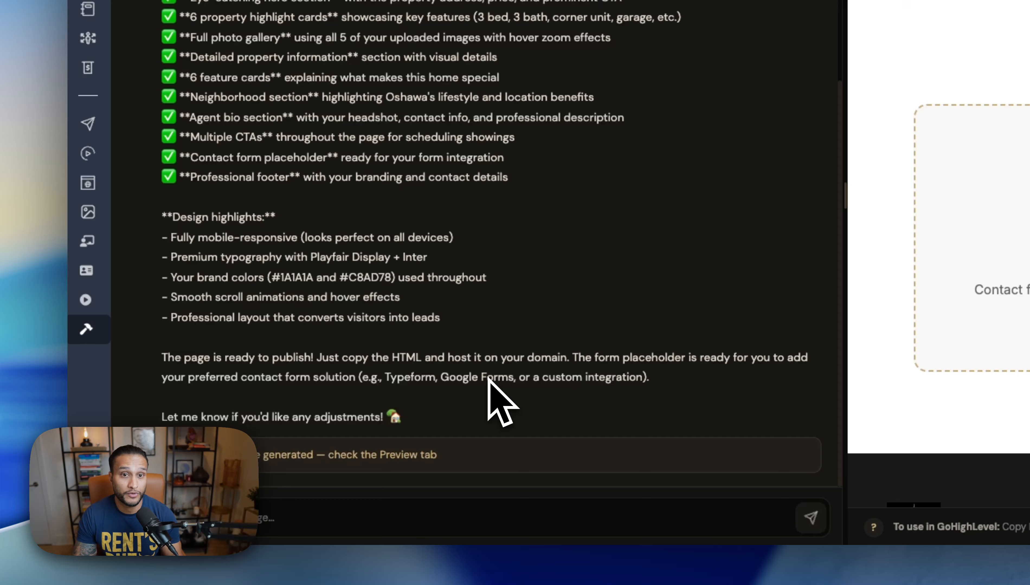
pyautogui.scroll(6, 489, 378)
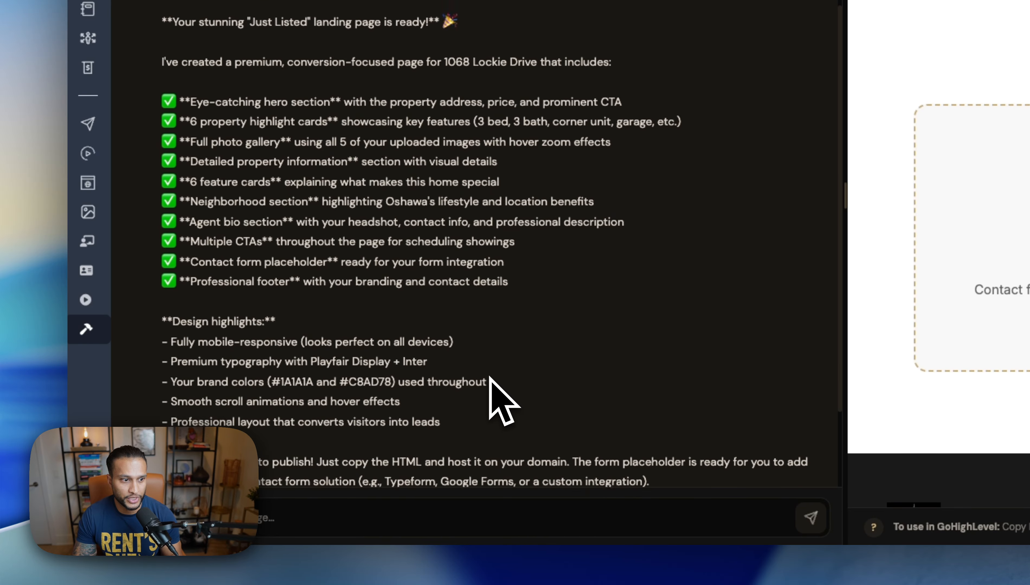
pyautogui.moveTo(196, 204); pyautogui.dragTo(375, 277)
pyautogui.click(376, 278)
pyautogui.scroll(-3, 376, 277)
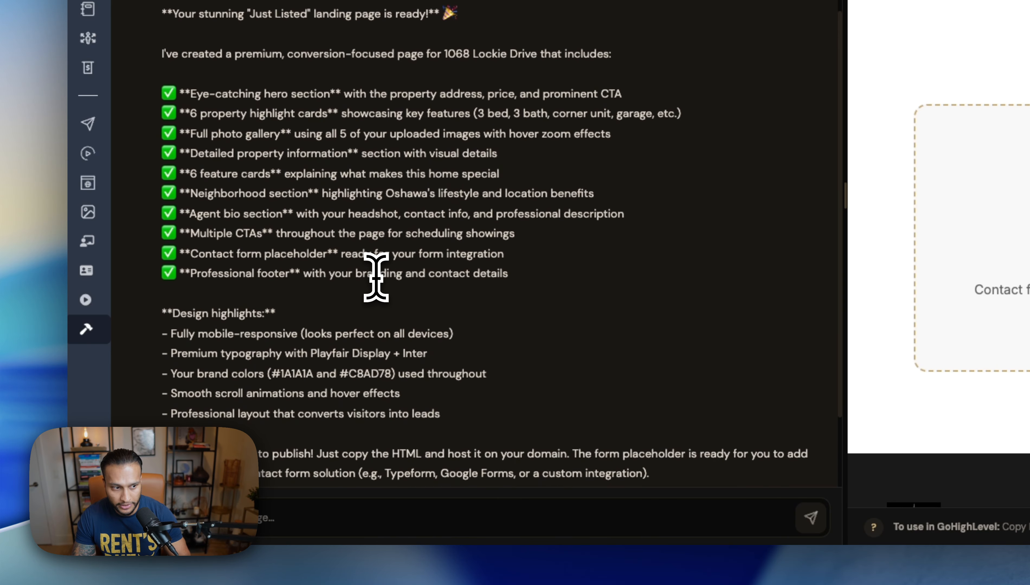
pyautogui.scroll(-2, 320, 189)
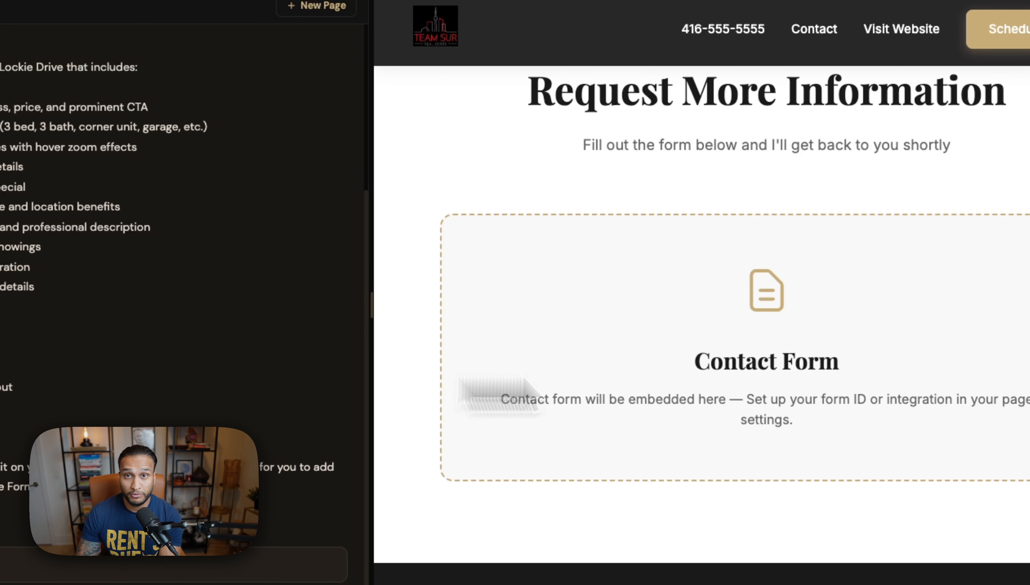
pyautogui.scroll(1, 713, 373)
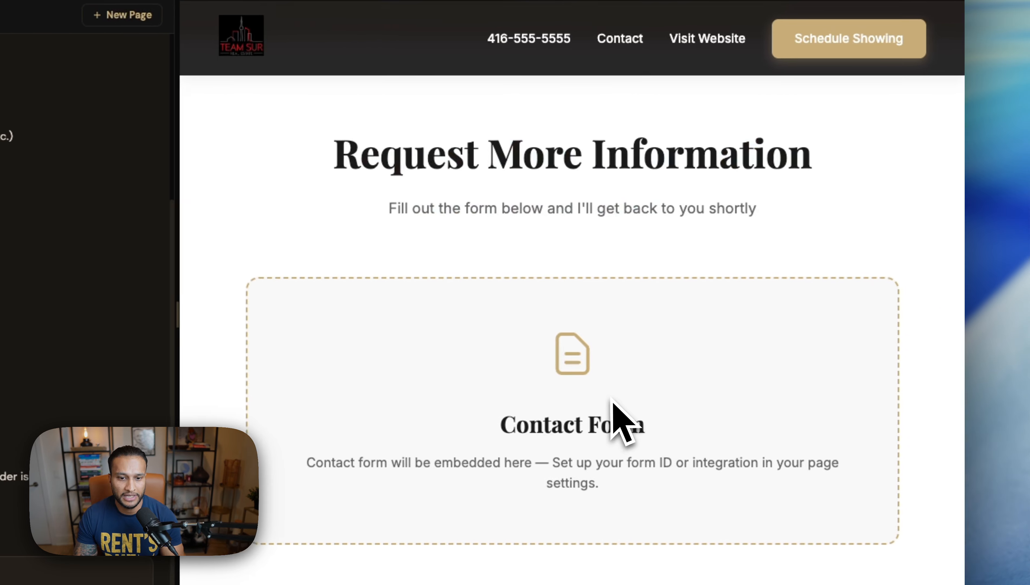
pyautogui.scroll(5, 813, 415)
pyautogui.scroll(15, 614, 421)
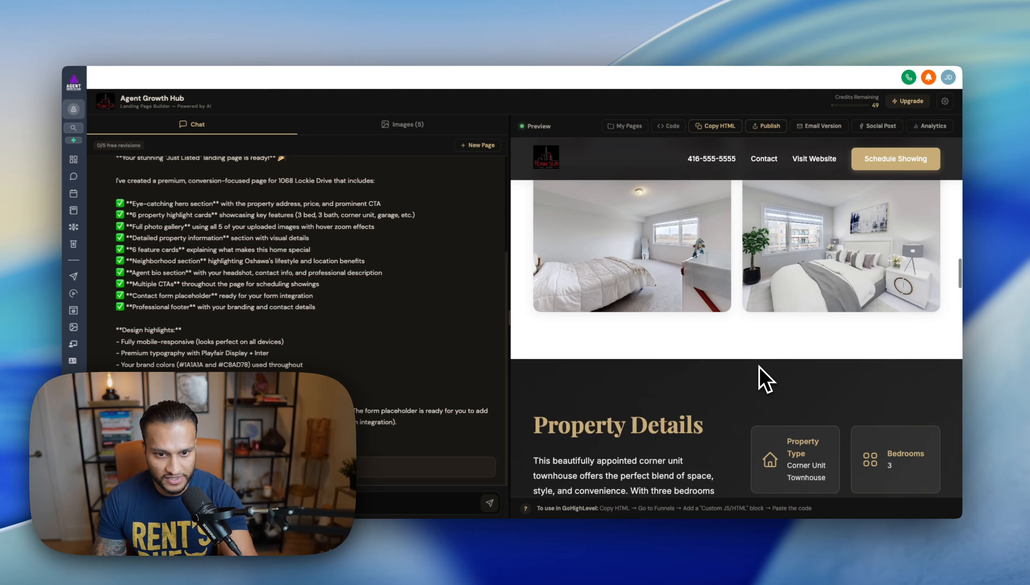
pyautogui.scroll(10, 764, 380)
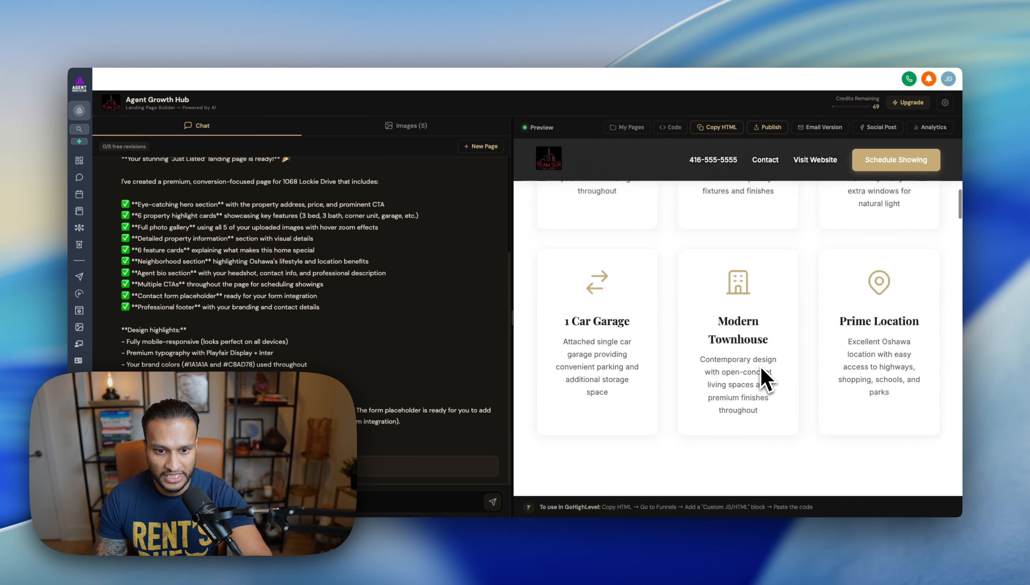
# Step: Expand the navigation sidebar with labels and bring up the opening options for the Settings link
pyautogui.scroll(-15, 764, 380)
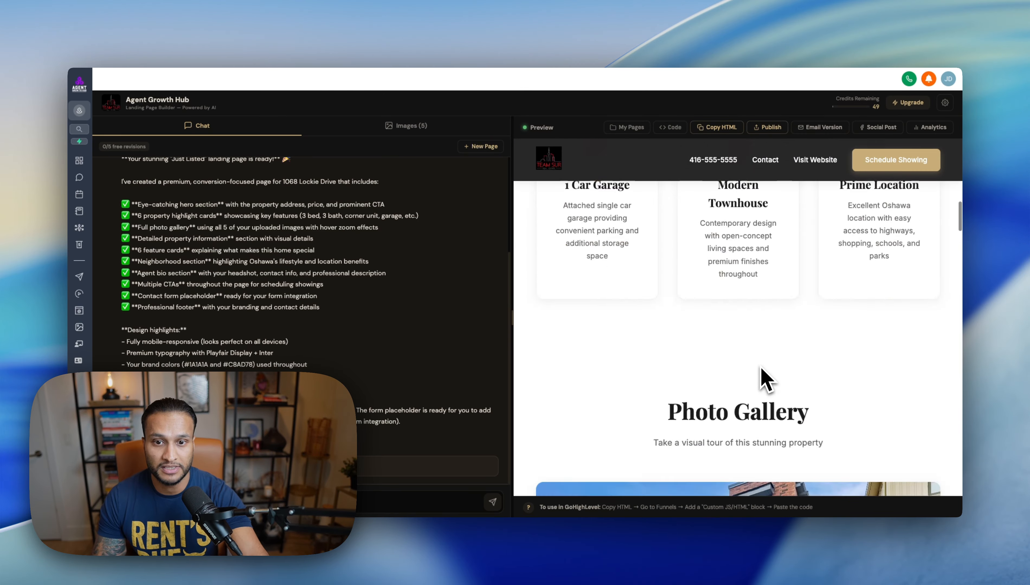
pyautogui.scroll(-15, 761, 369)
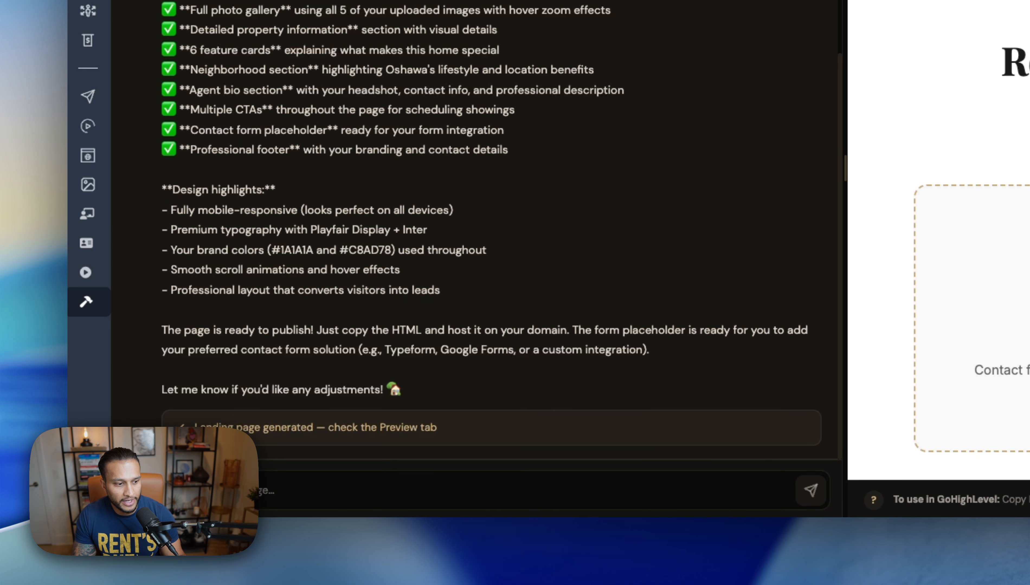
pyautogui.click(104, 501)
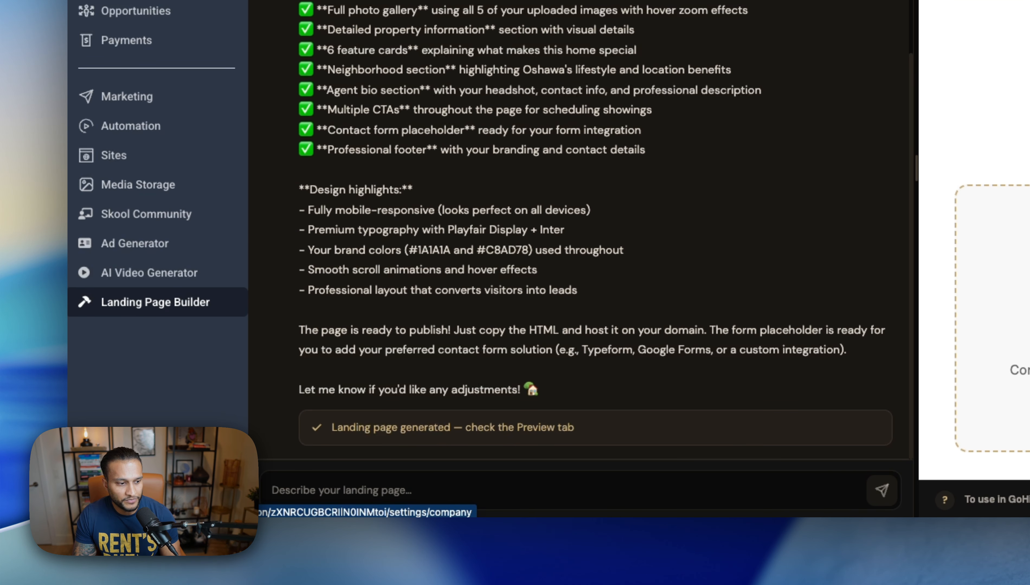
pyautogui.rightClick(127, 196)
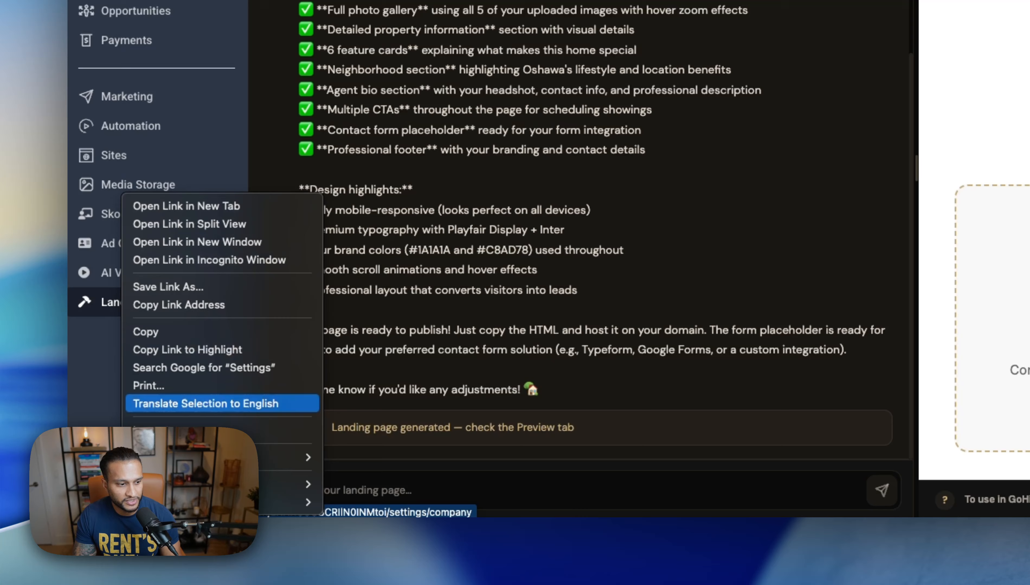
# Step: Open Settings in a new tab and go to Private Integrations
pyautogui.click(206, 211)
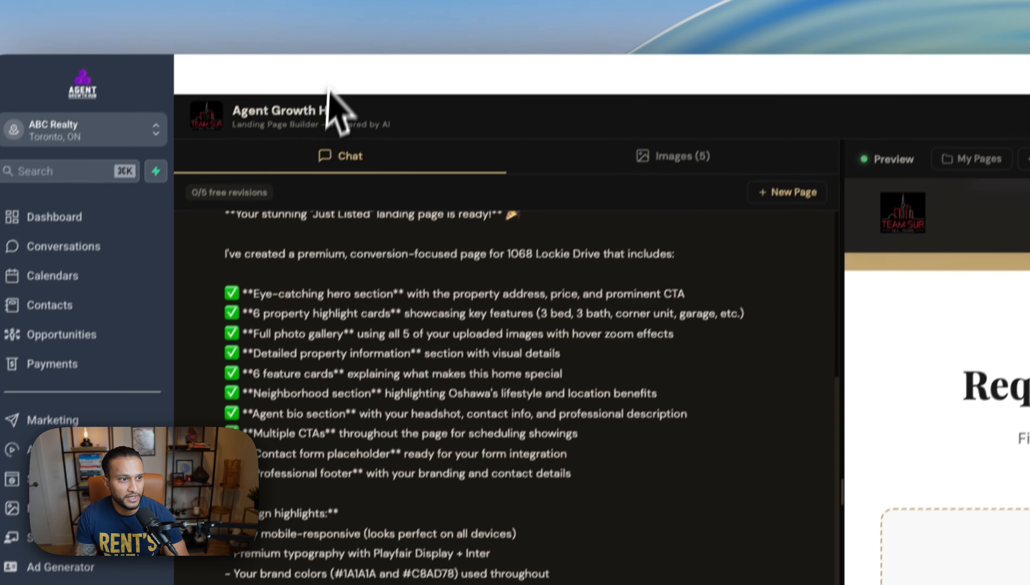
pyautogui.click(349, 14)
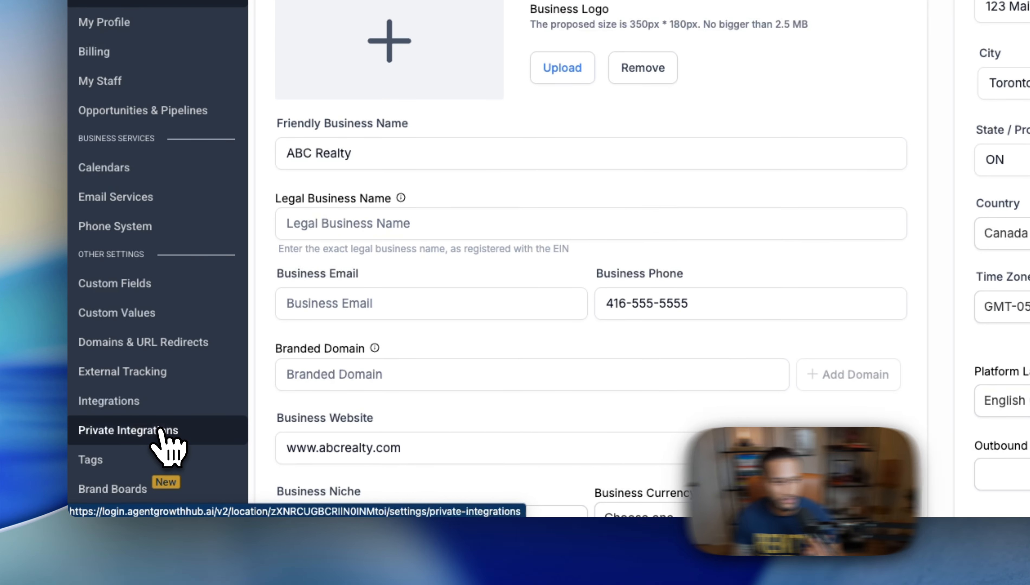
pyautogui.click(160, 430)
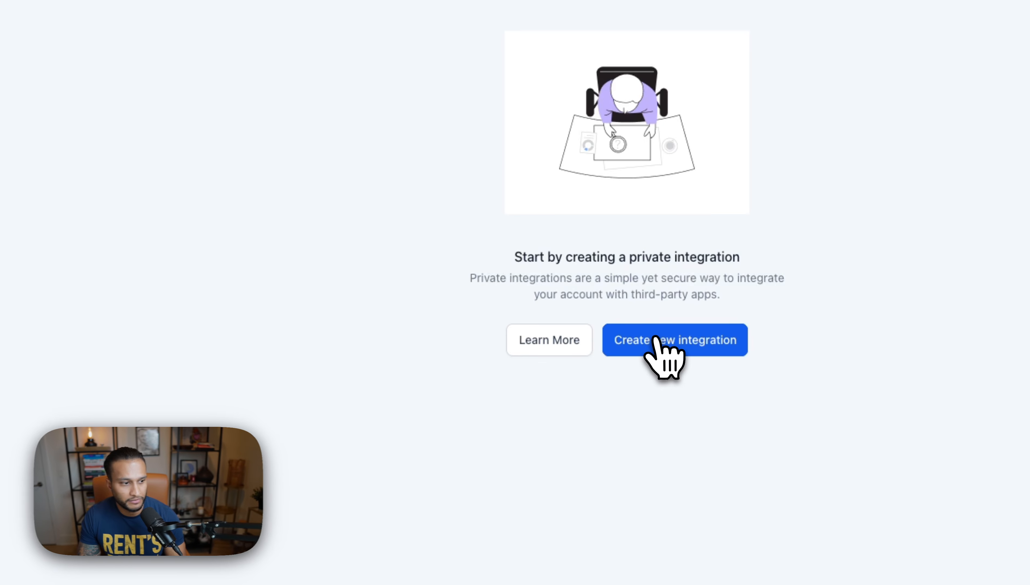
# Step: Create a new private integration named 'AGH Landing Page' and continue to its Scopes step
pyautogui.click(658, 341)
pyautogui.click(608, 203)
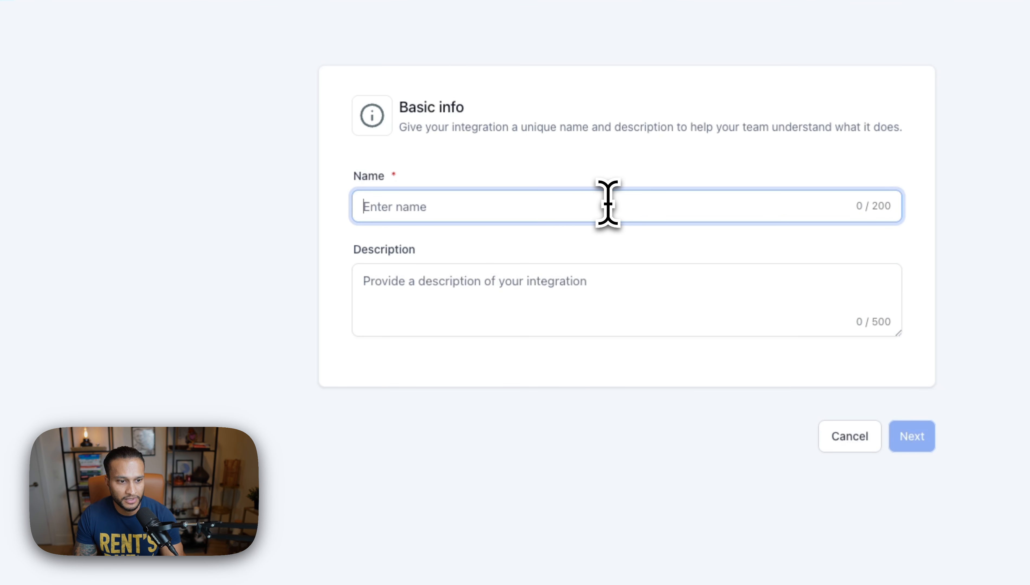
pyautogui.write('L')
pyautogui.press('BackSpace')
pyautogui.write('AGH')
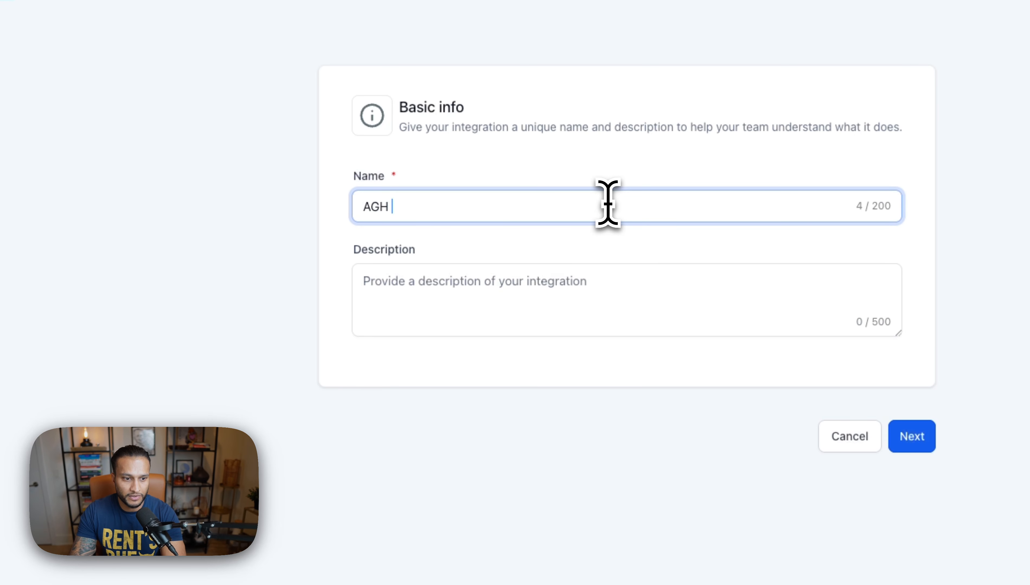
pyautogui.write(' Landing Page')
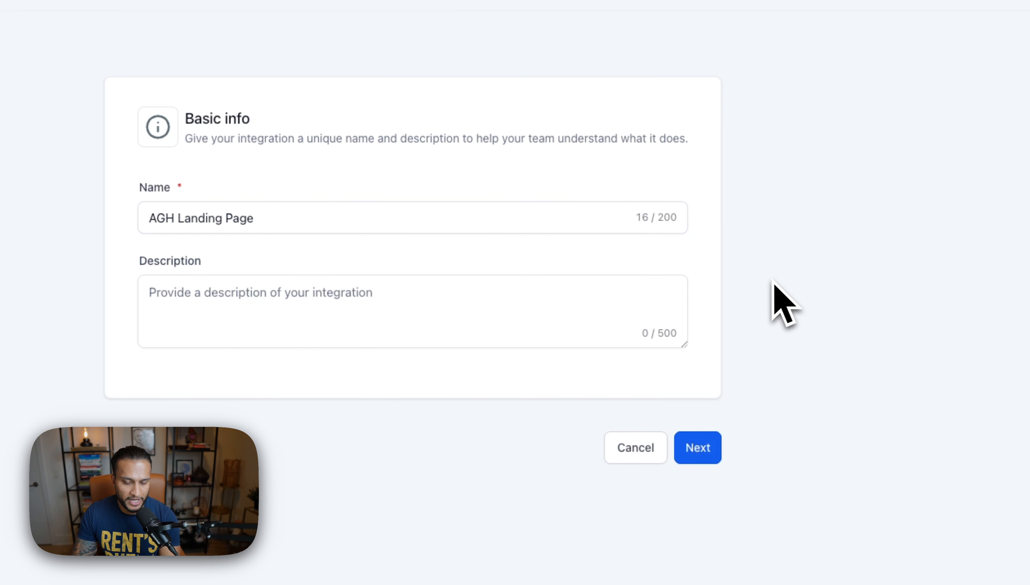
pyautogui.click(706, 444)
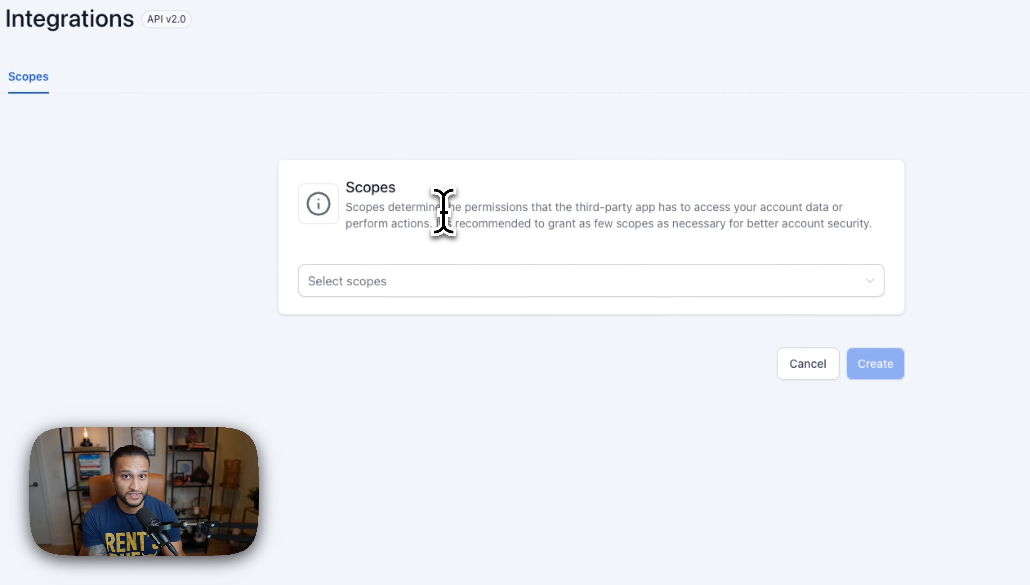
# Step: Grant the integration every available scope with Select all
pyautogui.click(445, 281)
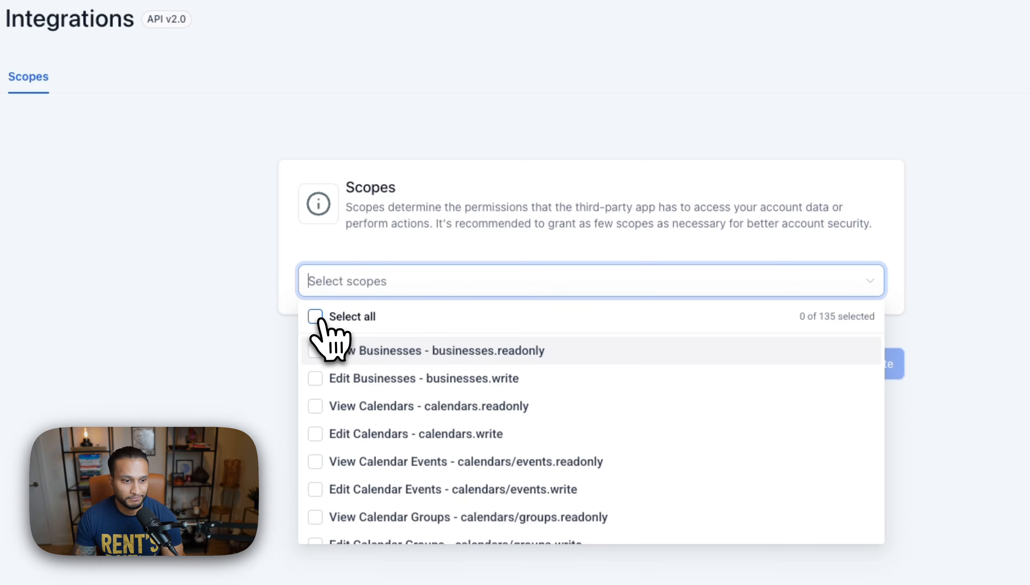
pyautogui.scroll(-3, 416, 393)
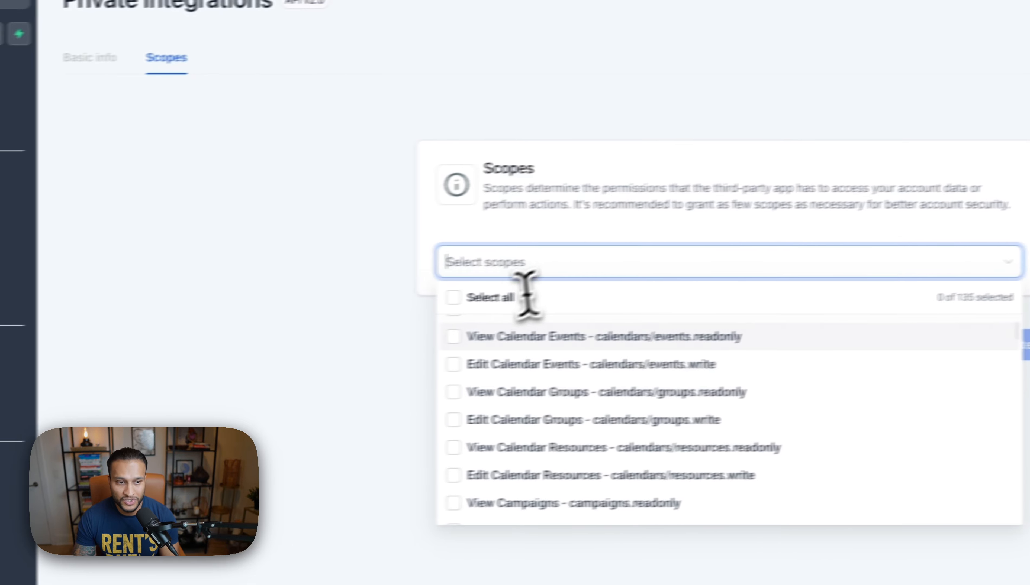
pyautogui.click(486, 295)
pyautogui.click(396, 312)
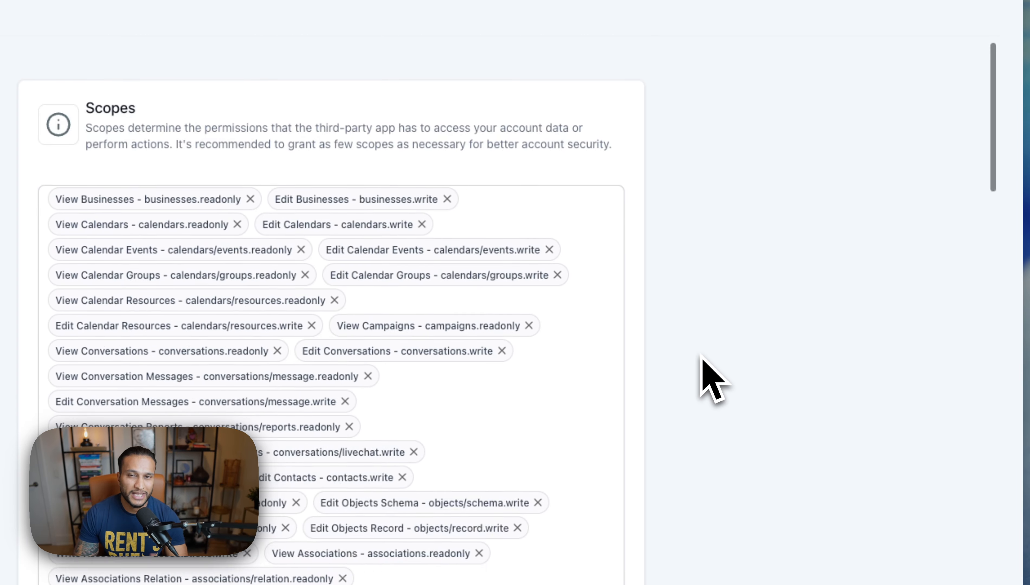
# Step: Create the integration and confirm the Security Risk warning to generate its token
pyautogui.scroll(-3, 713, 380)
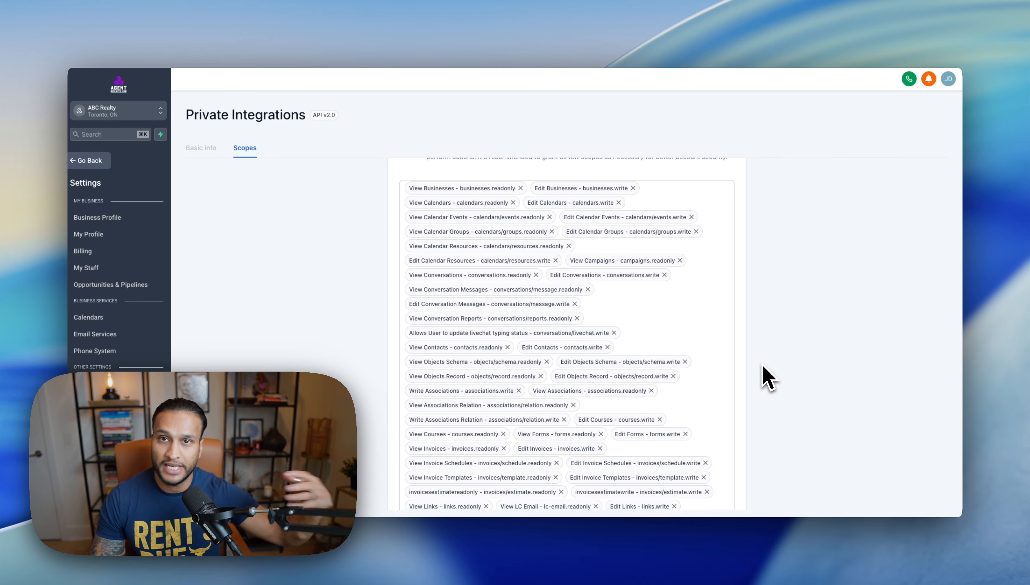
pyautogui.scroll(-15, 762, 366)
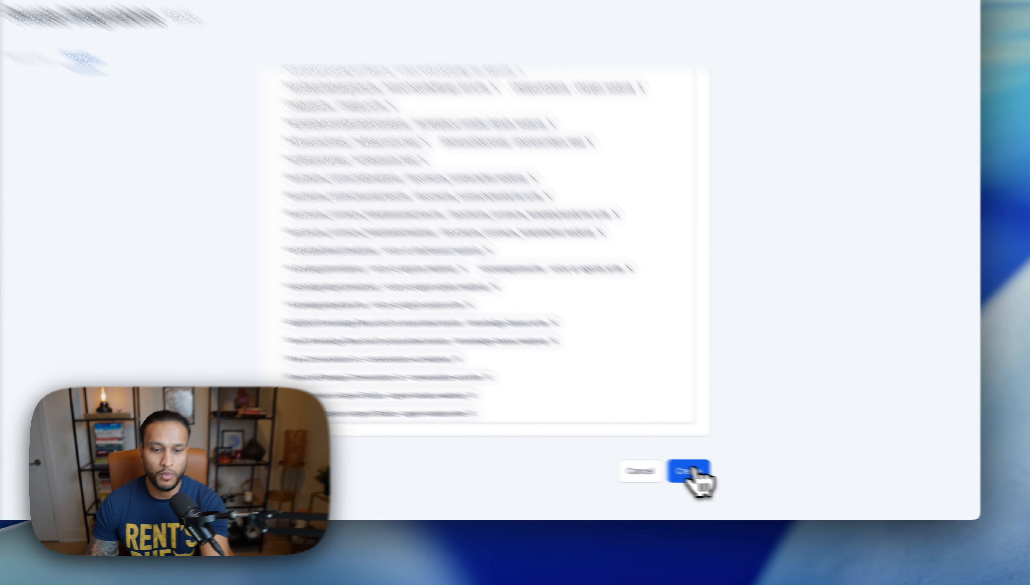
pyautogui.click(729, 478)
pyautogui.moveTo(437, 278); pyautogui.dragTo(502, 272)
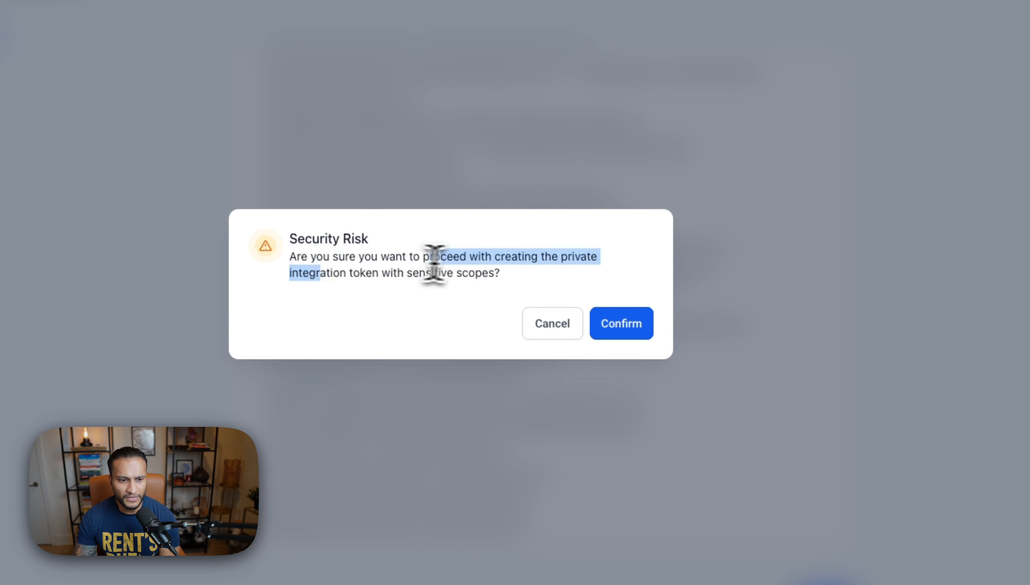
pyautogui.moveTo(304, 239); pyautogui.dragTo(334, 238)
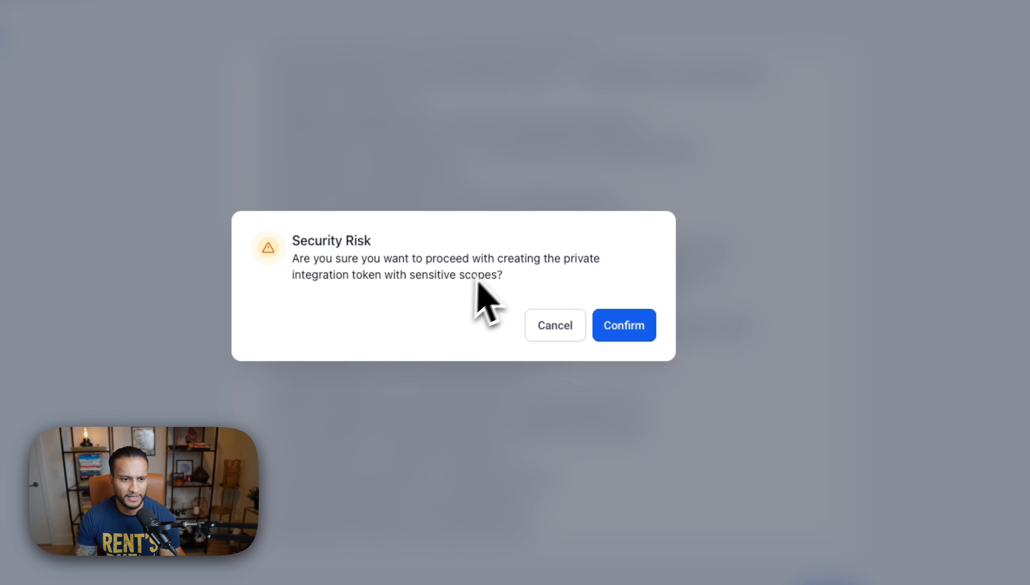
pyautogui.click(625, 325)
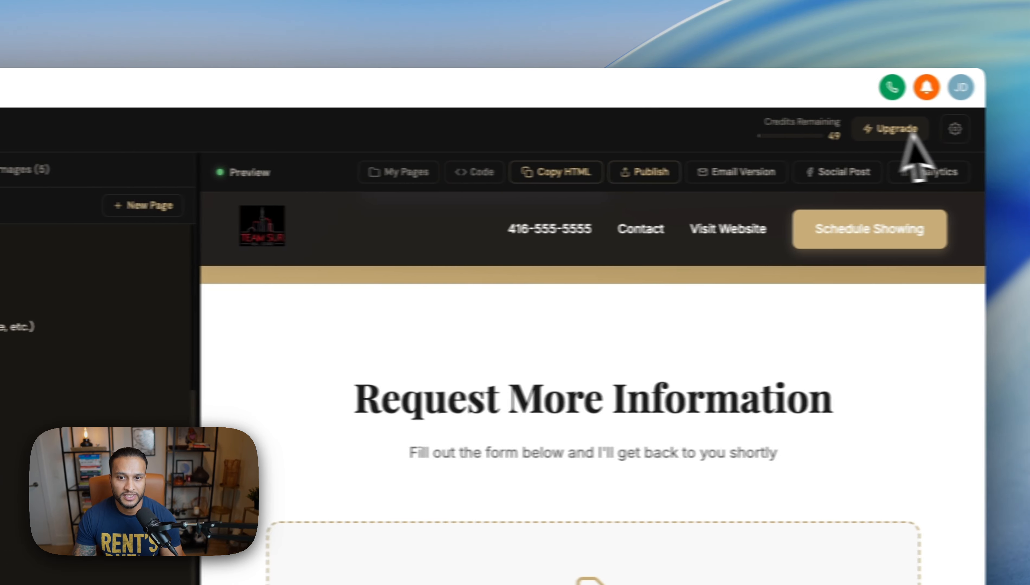
# Step: Save the pasted subaccount API key in Integration settings, dismissing the browser's password prompts
pyautogui.click(955, 130)
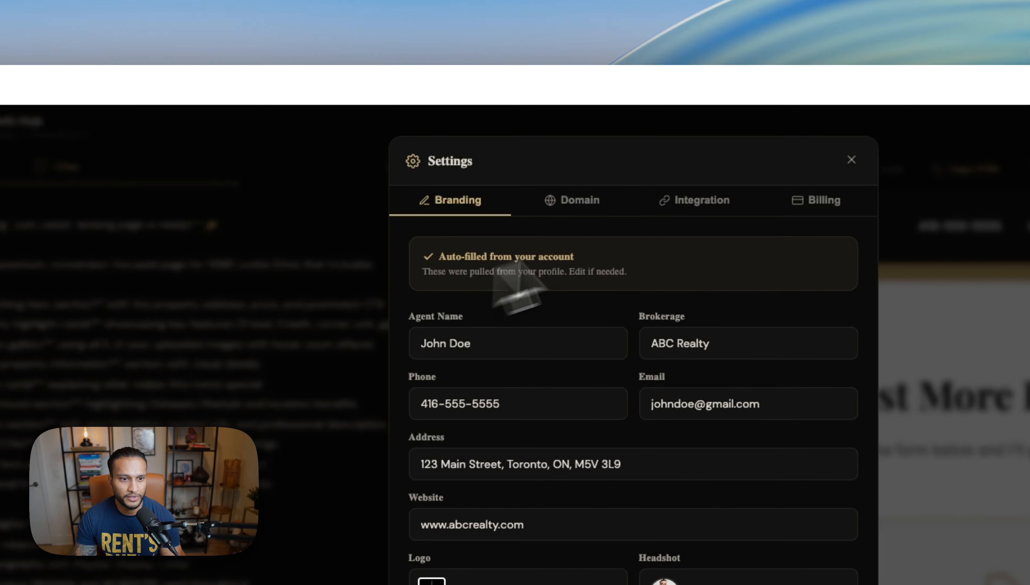
pyautogui.click(561, 192)
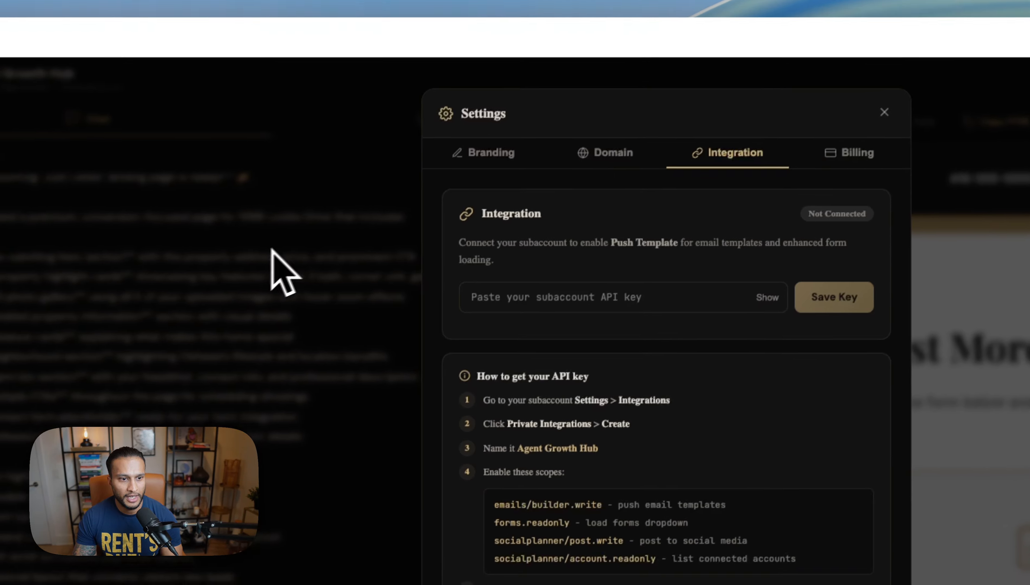
pyautogui.click(541, 293)
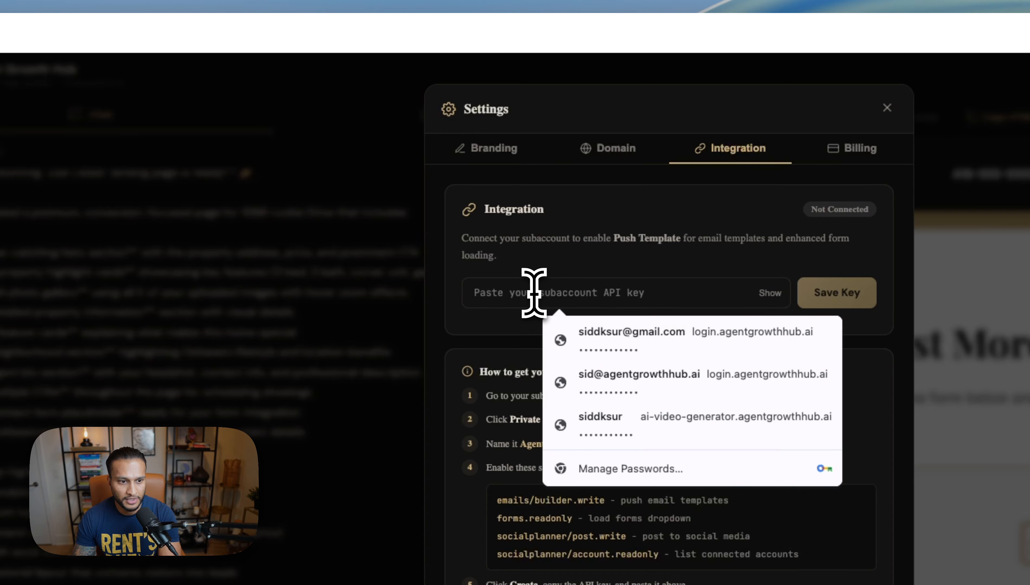
pyautogui.press('super+v')
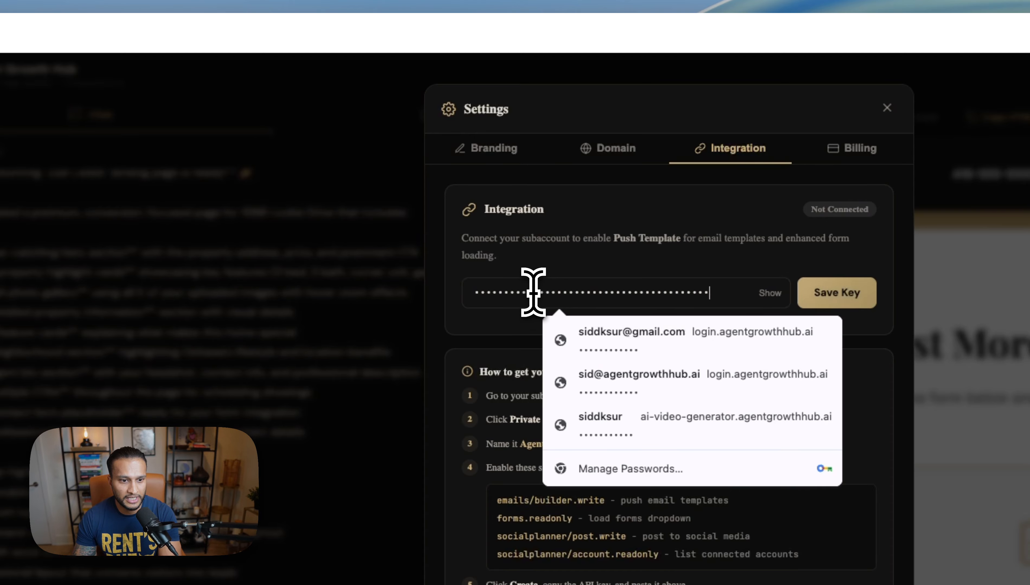
pyautogui.click(568, 266)
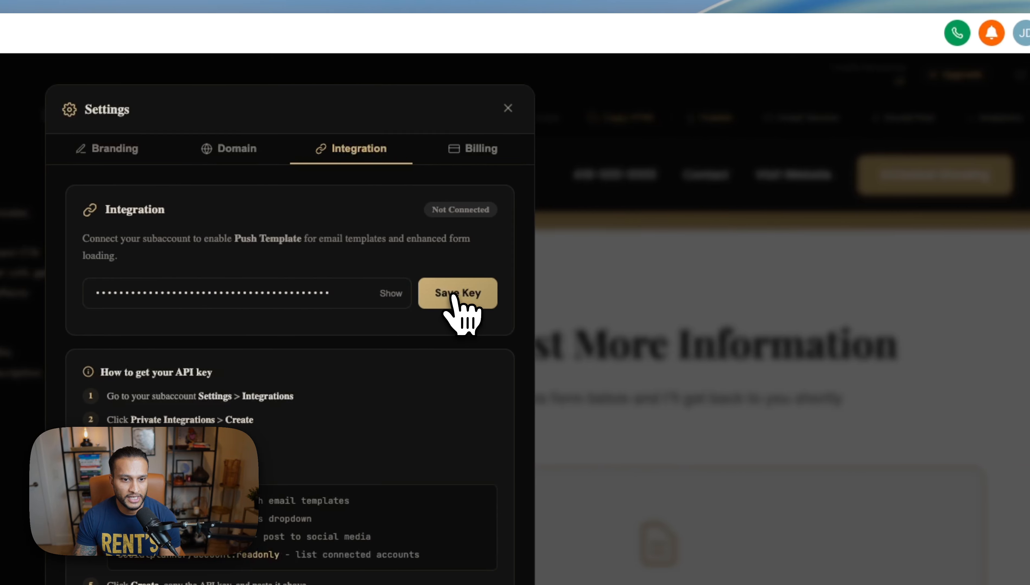
pyautogui.click(454, 299)
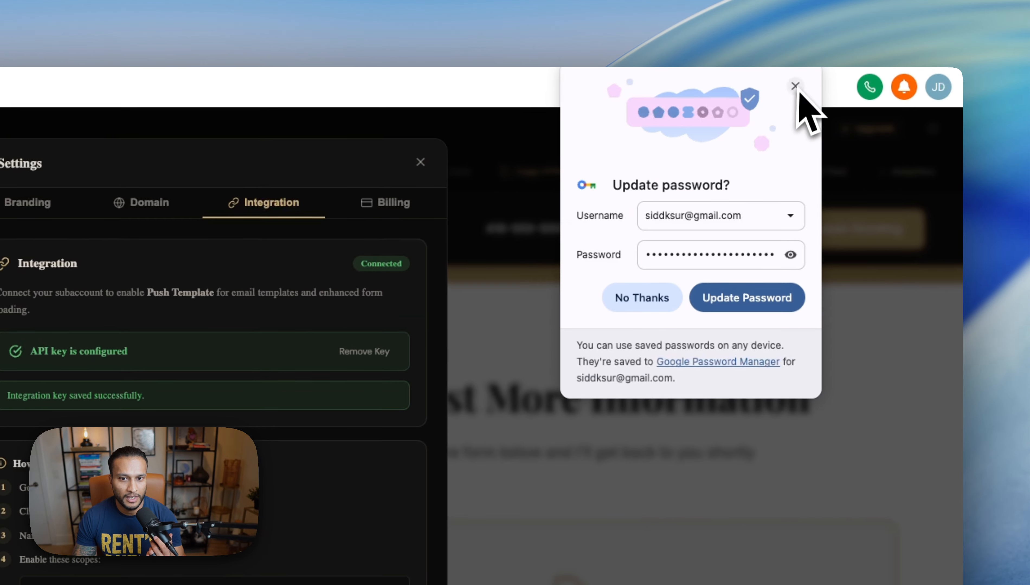
pyautogui.click(843, 56)
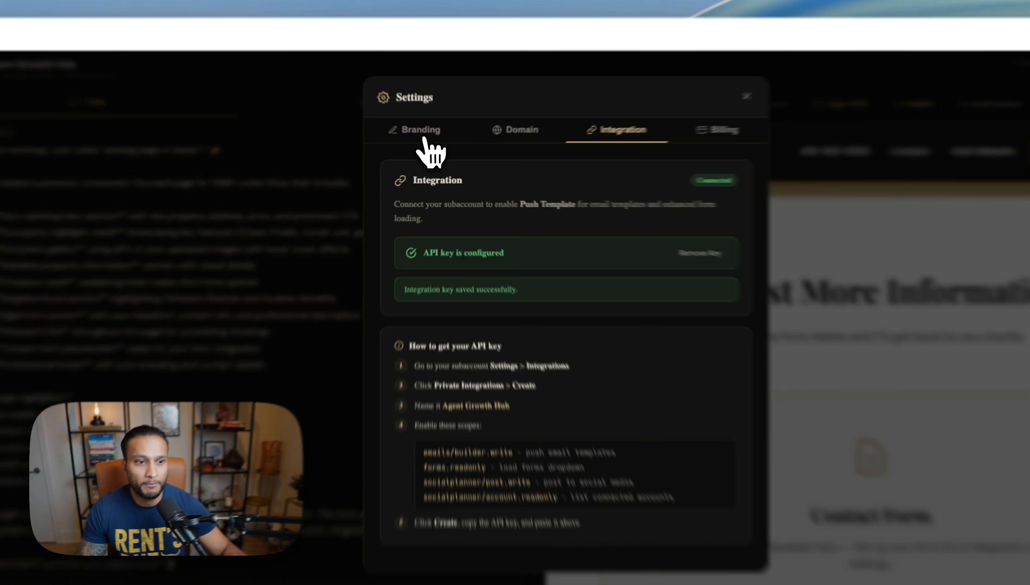
# Step: Choose Buyer Form as the Lead Capture Form in Branding and save the changes
pyautogui.click(441, 151)
pyautogui.scroll(-5, 589, 366)
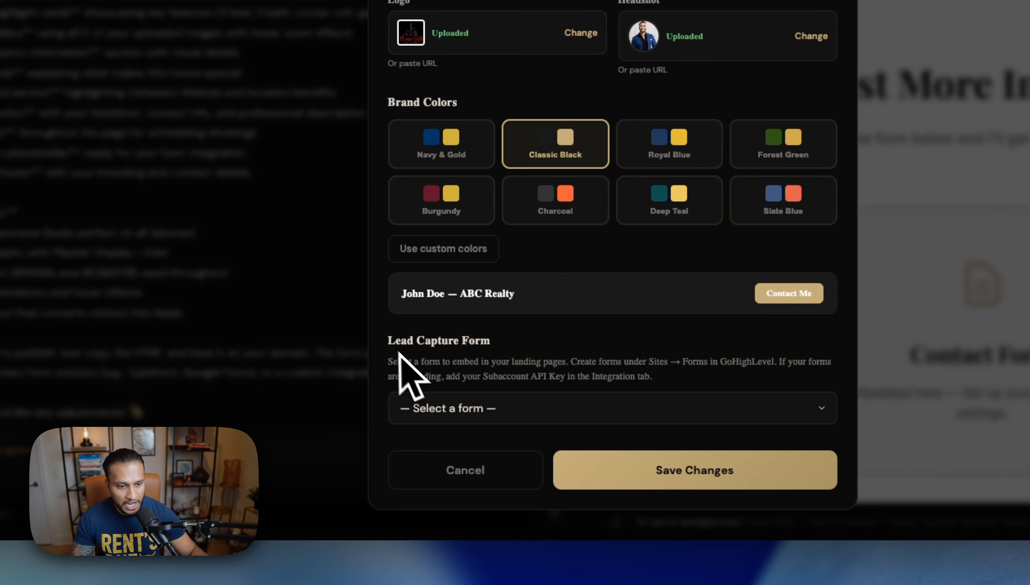
pyautogui.moveTo(389, 344); pyautogui.dragTo(504, 353)
pyautogui.click(505, 353)
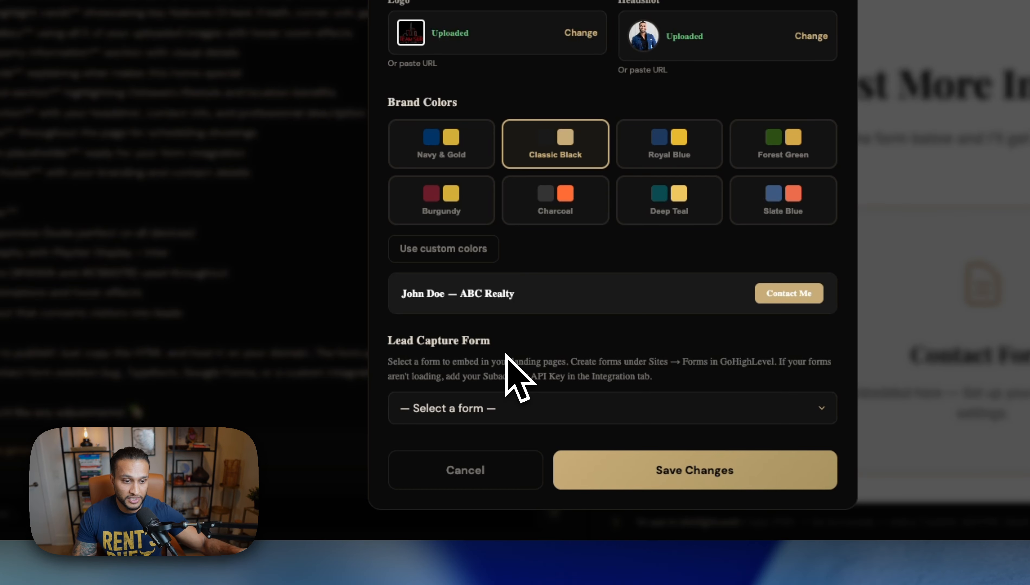
pyautogui.click(478, 408)
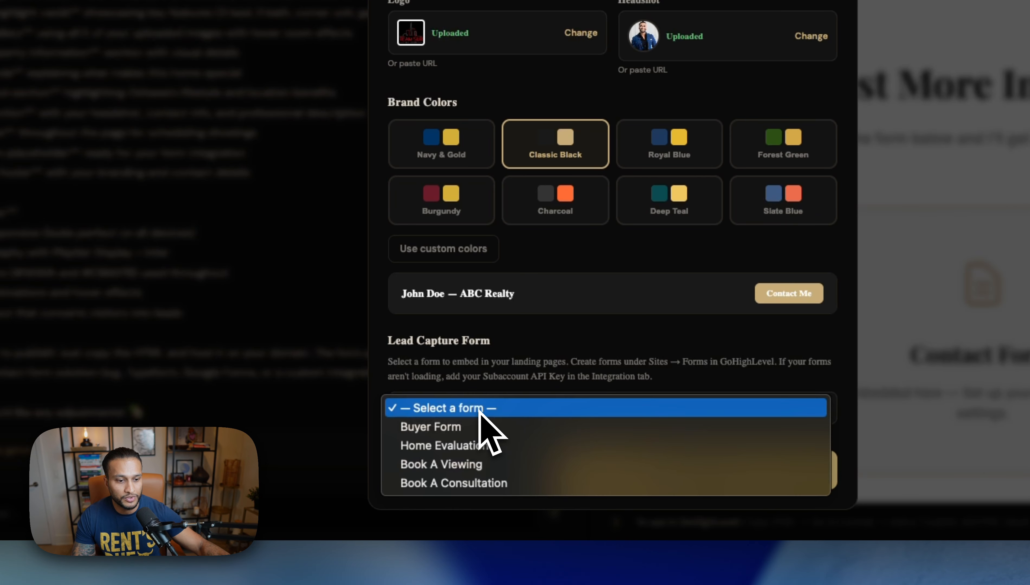
pyautogui.click(515, 369)
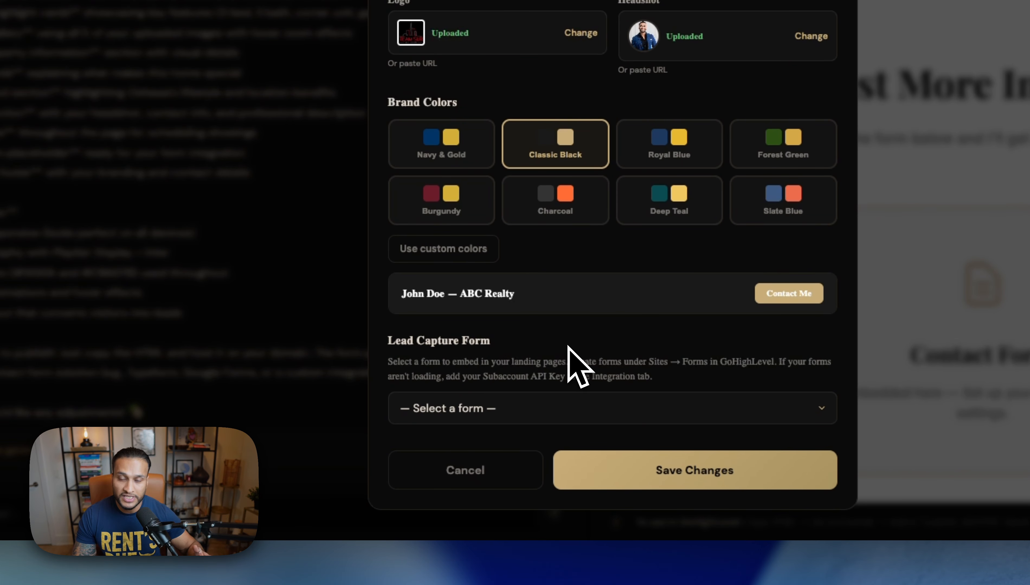
pyautogui.click(534, 405)
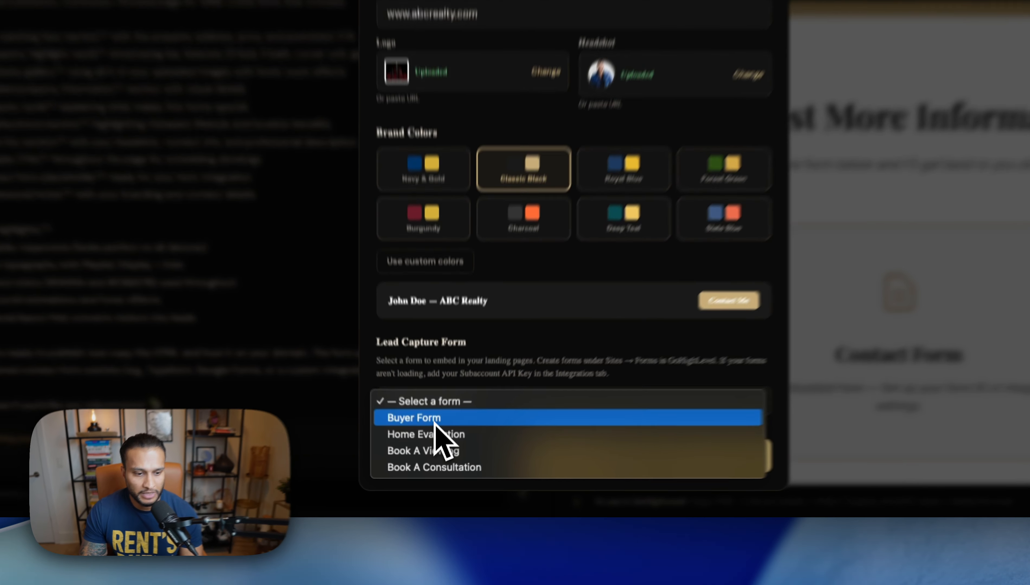
pyautogui.click(461, 454)
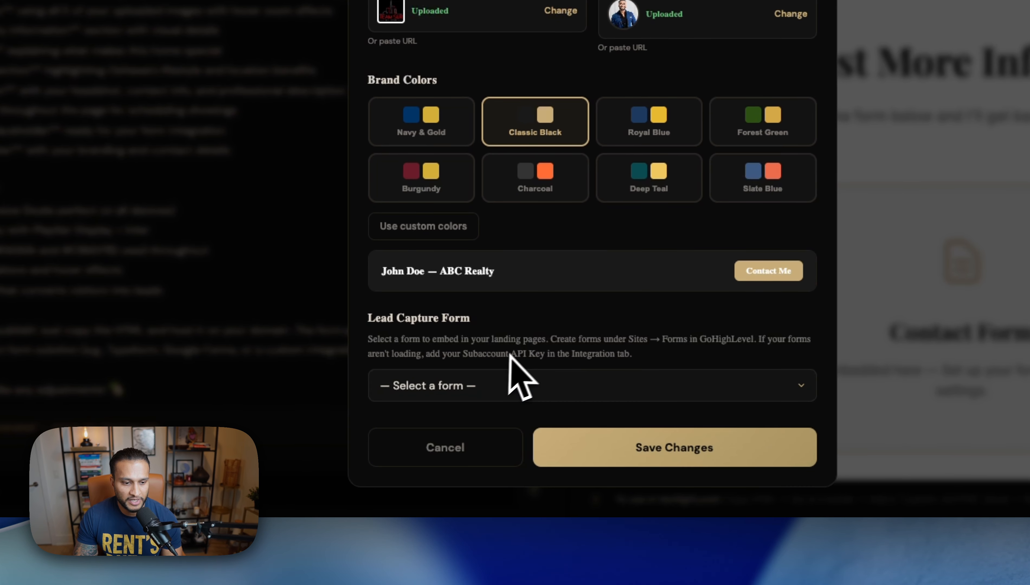
pyautogui.click(653, 459)
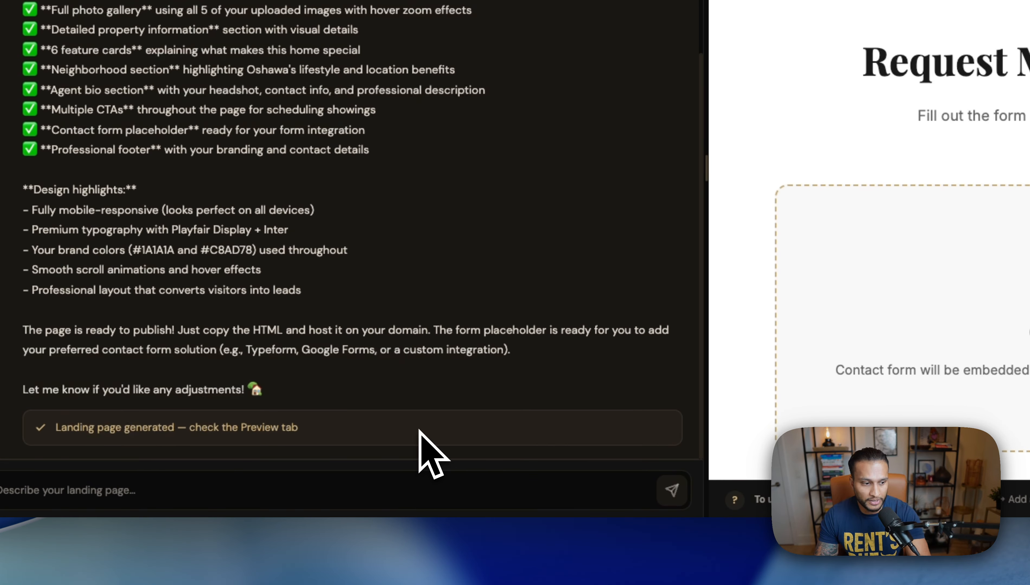
# Step: Ask the AI: 'go ahead and add the form into the landing page.'
pyautogui.write('go ahead and ad')
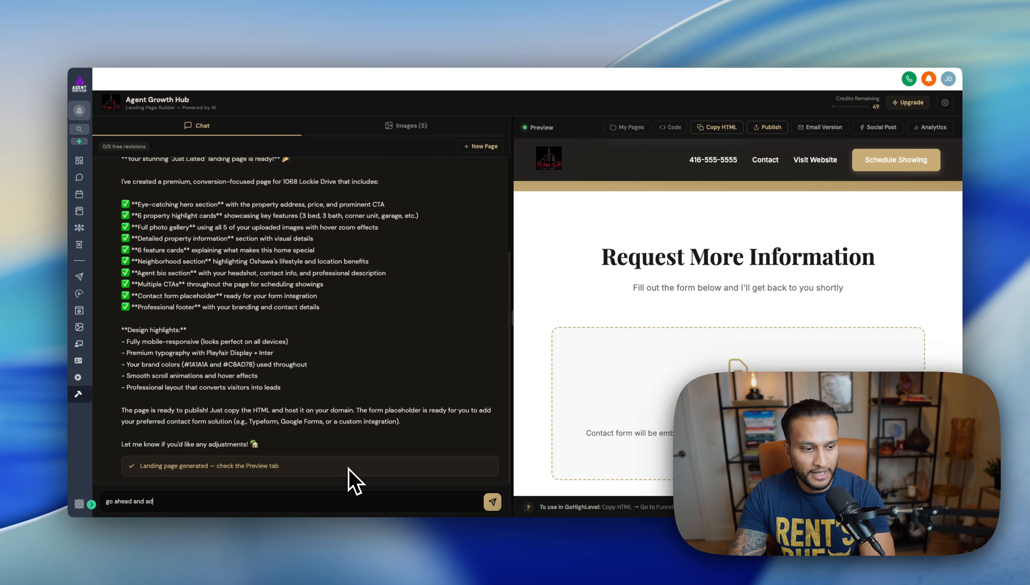
pyautogui.write('d the form int')
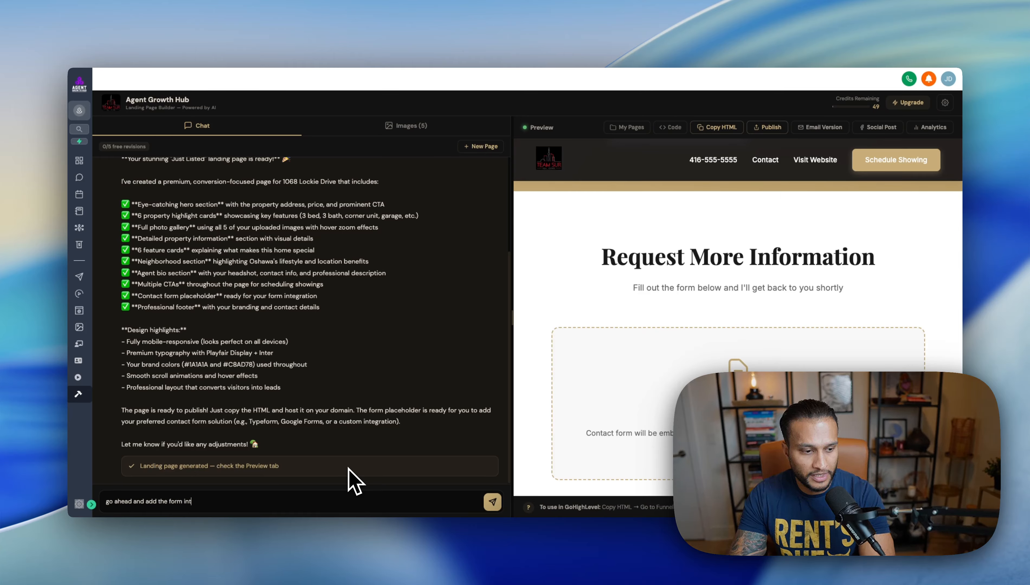
pyautogui.write('o the landing page.')
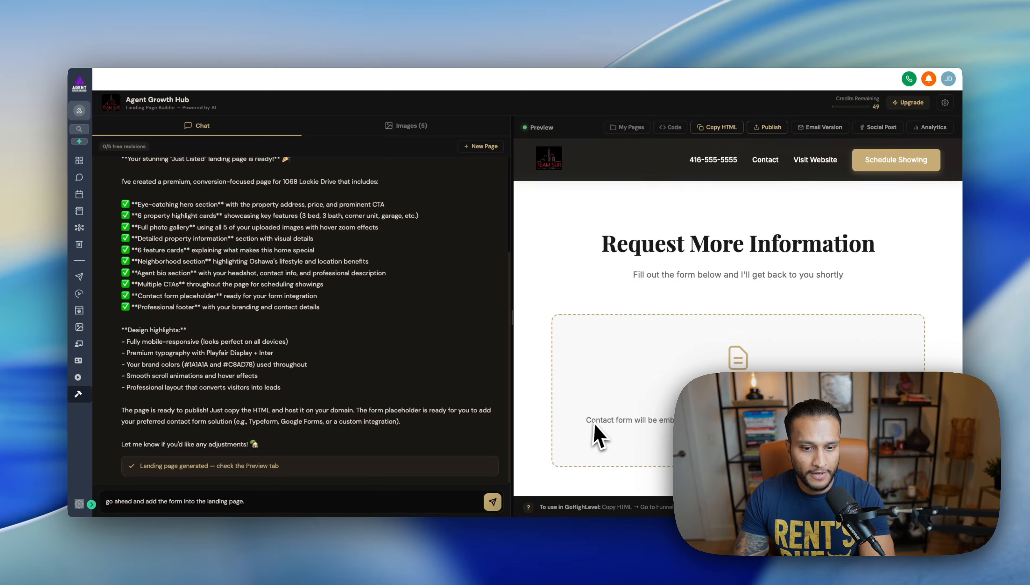
pyautogui.scroll(-5, 594, 436)
pyautogui.scroll(2, 600, 427)
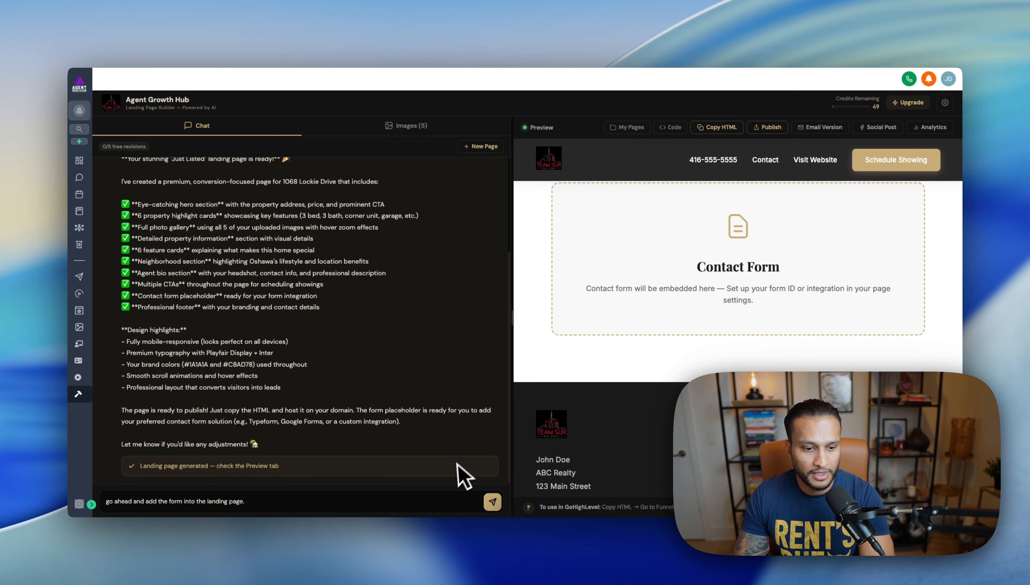
pyautogui.click(492, 502)
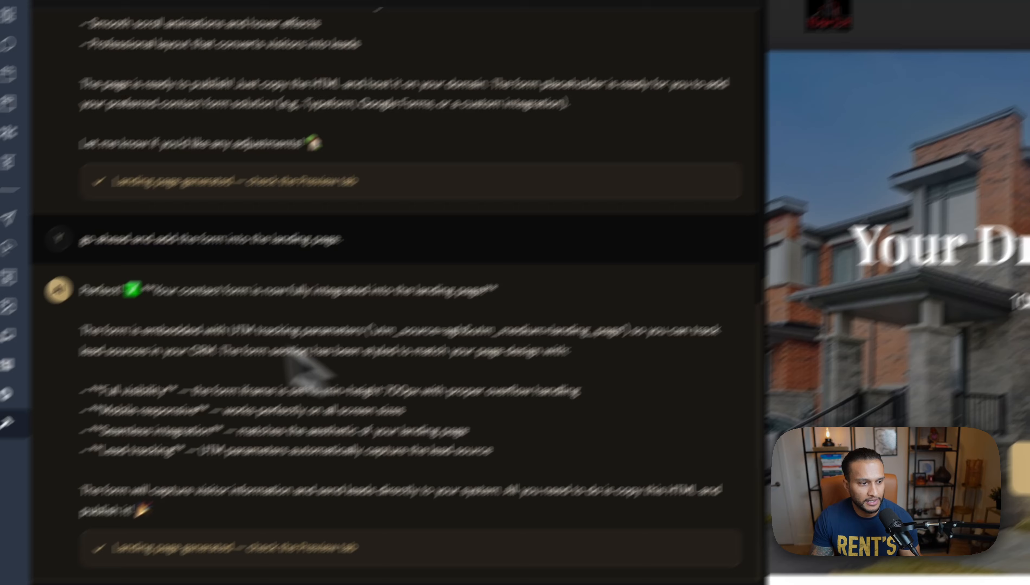
# Step: Read the reply on form embedding and UTM tracking, and scroll the preview to the form
pyautogui.moveTo(55, 365); pyautogui.dragTo(131, 370)
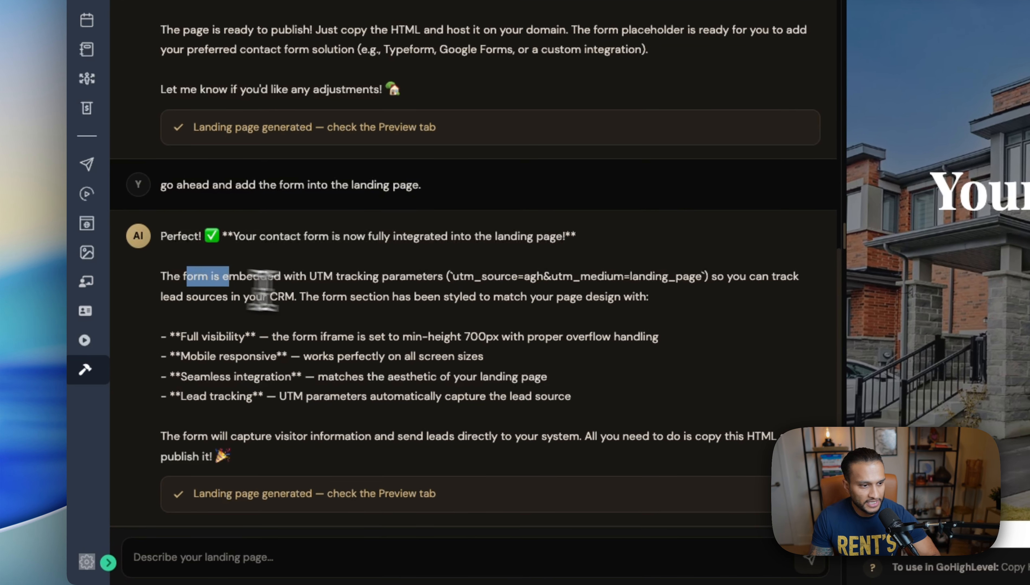
pyautogui.click(264, 291)
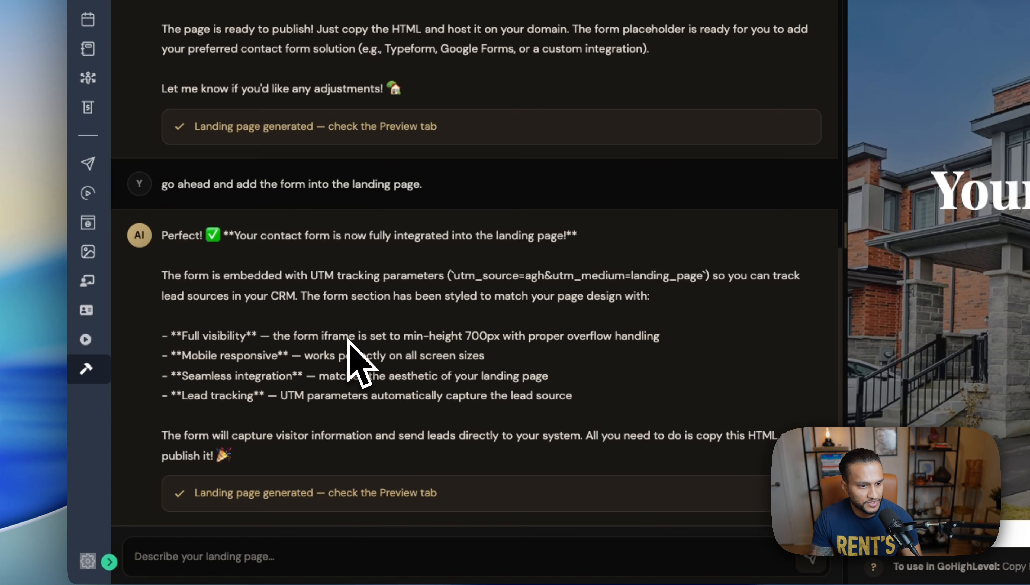
pyautogui.moveTo(318, 276); pyautogui.dragTo(464, 296)
pyautogui.click(427, 352)
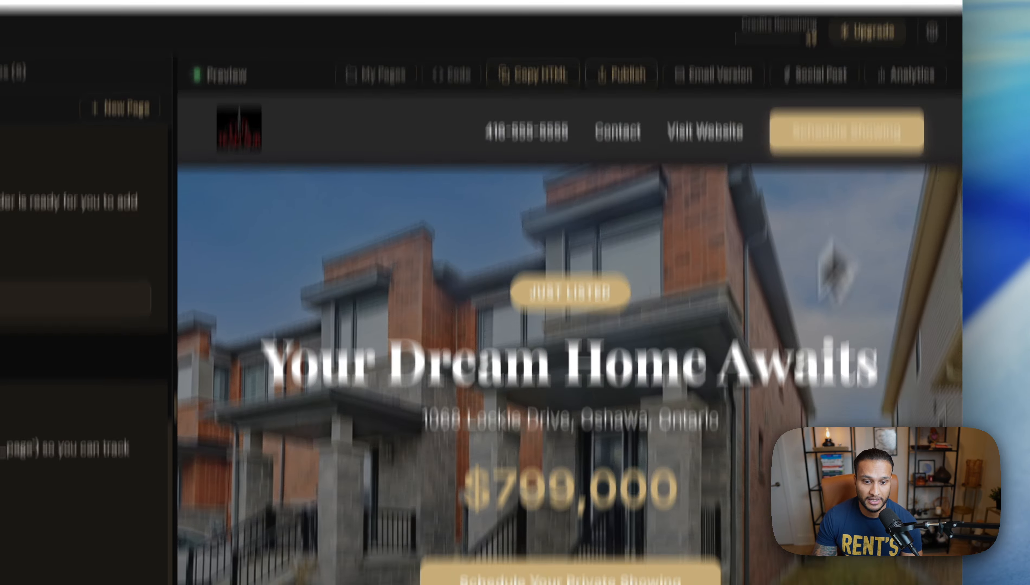
pyautogui.scroll(-15, 631, 368)
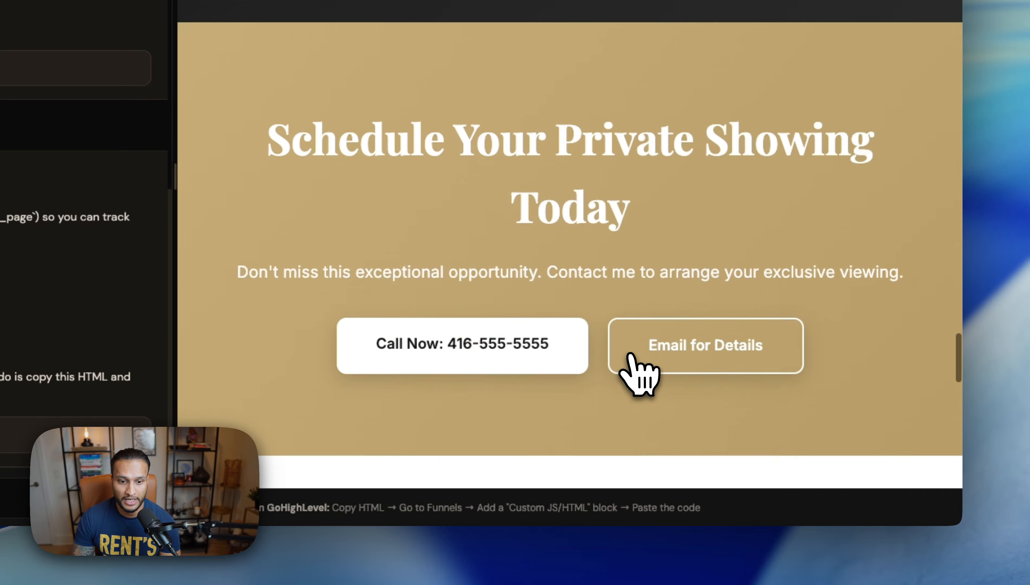
pyautogui.scroll(-5, 695, 356)
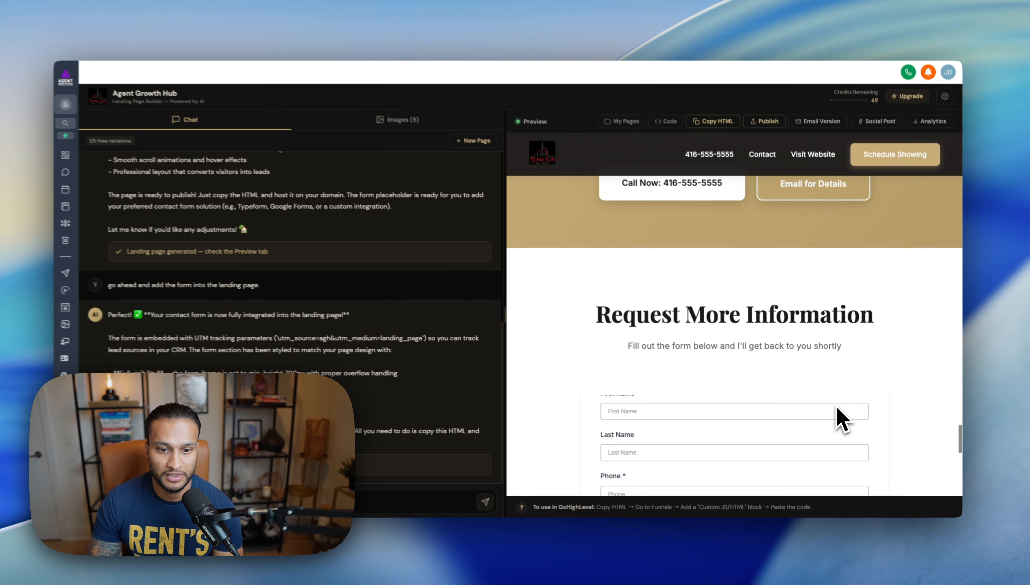
pyautogui.scroll(-3, 837, 417)
pyautogui.scroll(2, 876, 404)
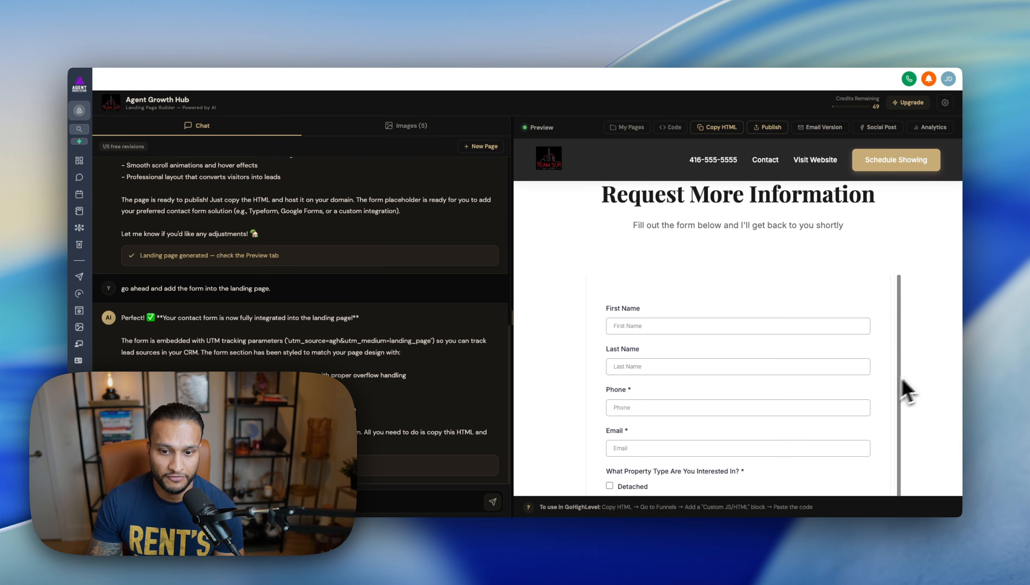
pyautogui.scroll(-3, 908, 390)
pyautogui.scroll(2, 879, 384)
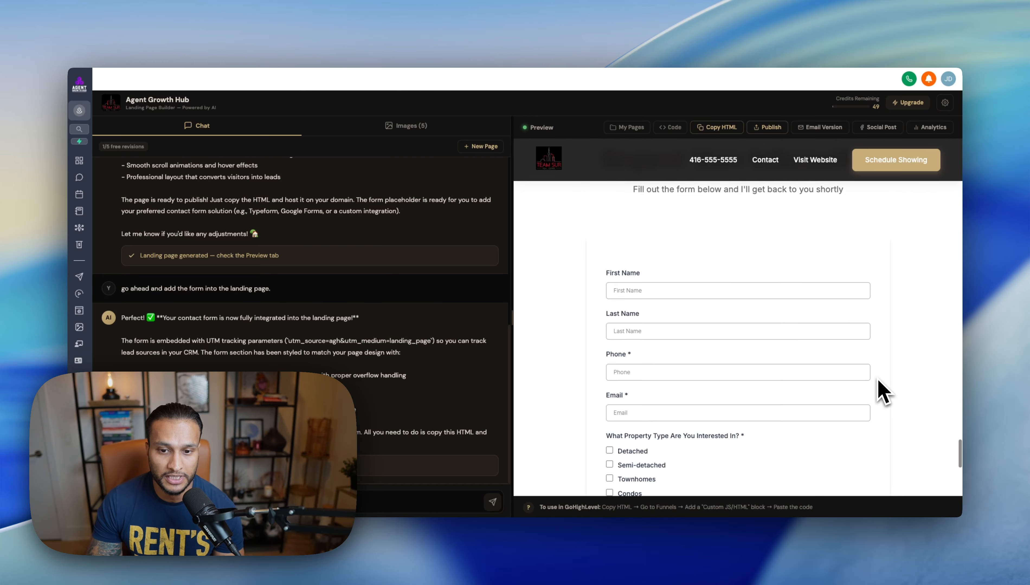
pyautogui.scroll(2, 879, 404)
pyautogui.scroll(-2, 899, 396)
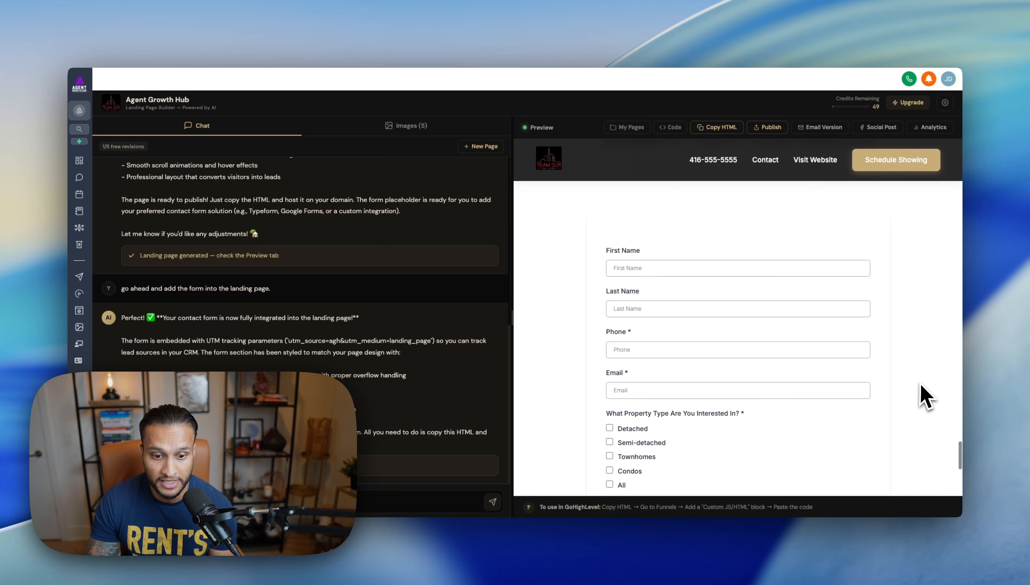
pyautogui.scroll(-1, 883, 417)
pyautogui.scroll(1, 883, 418)
# Step: Type a test letter 's' in the First Name field and scroll through the form to Submit
pyautogui.click(755, 271)
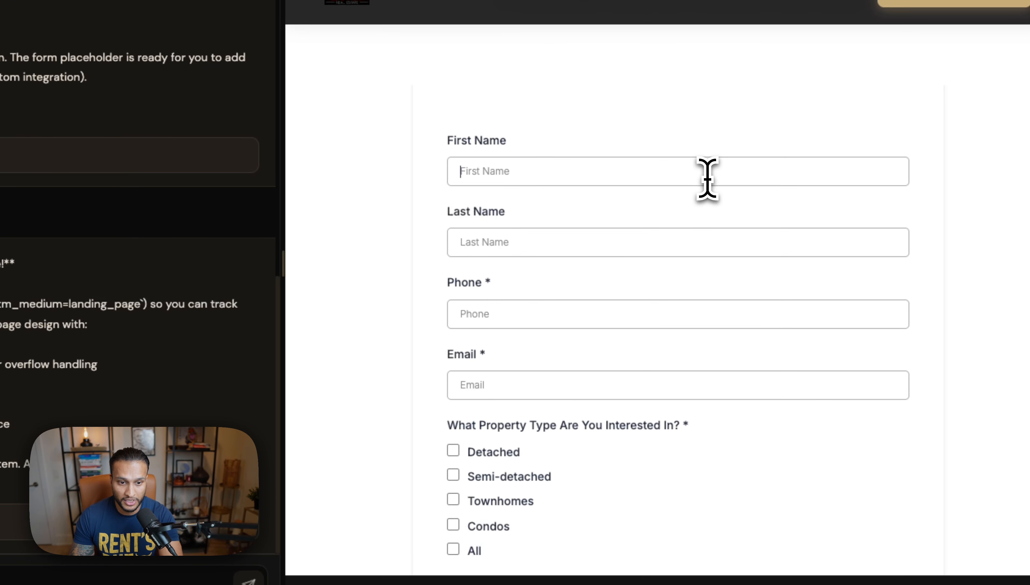
pyautogui.write('s')
pyautogui.click(640, 241)
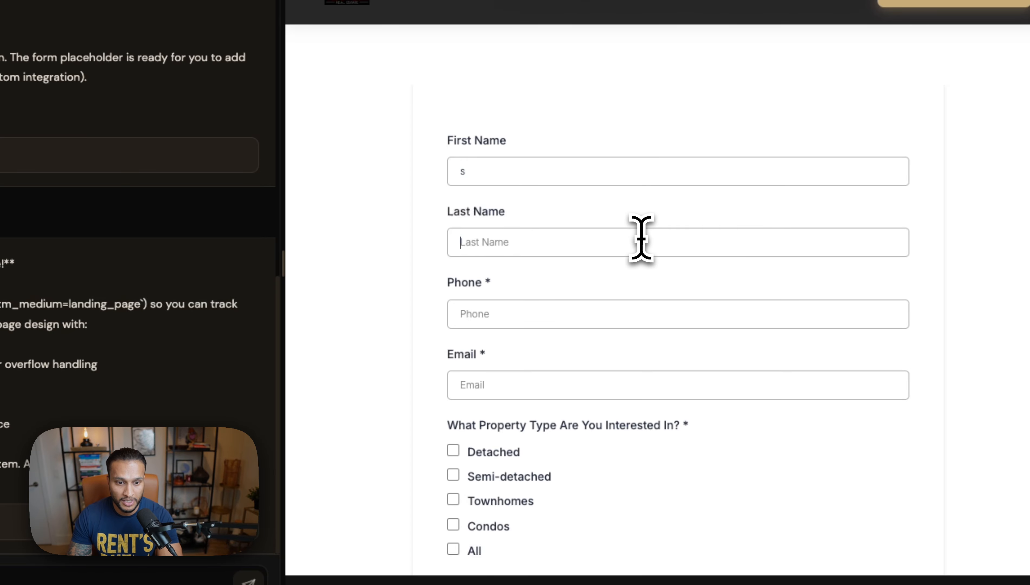
pyautogui.scroll(-1, 579, 368)
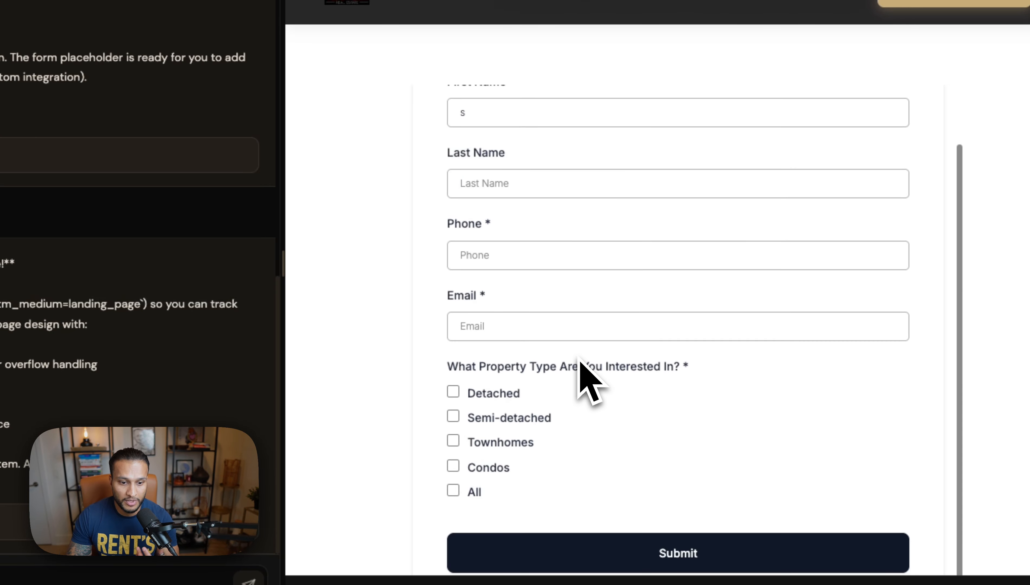
pyautogui.moveTo(459, 369); pyautogui.dragTo(580, 384)
pyautogui.click(578, 384)
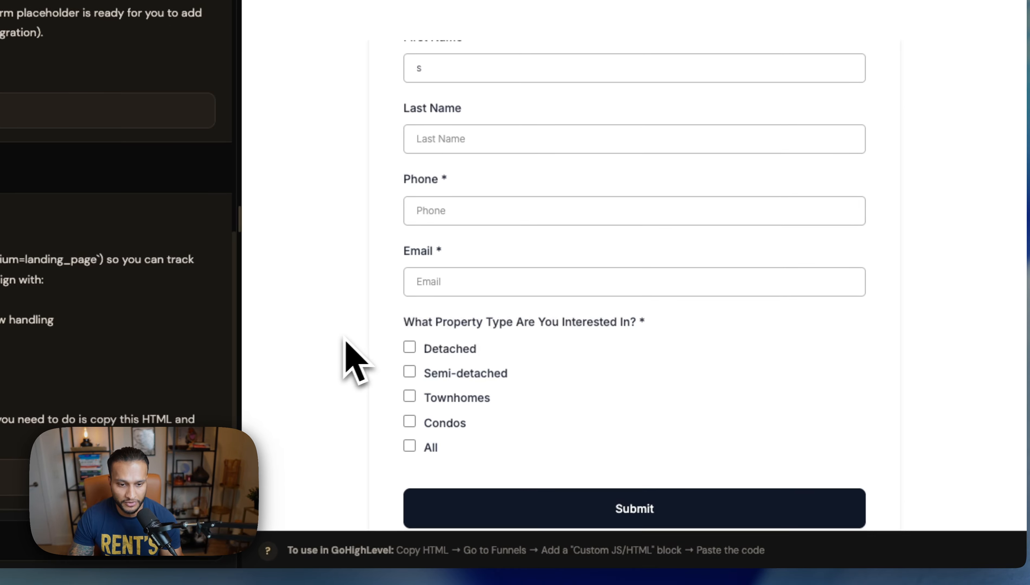
pyautogui.scroll(-8, 719, 340)
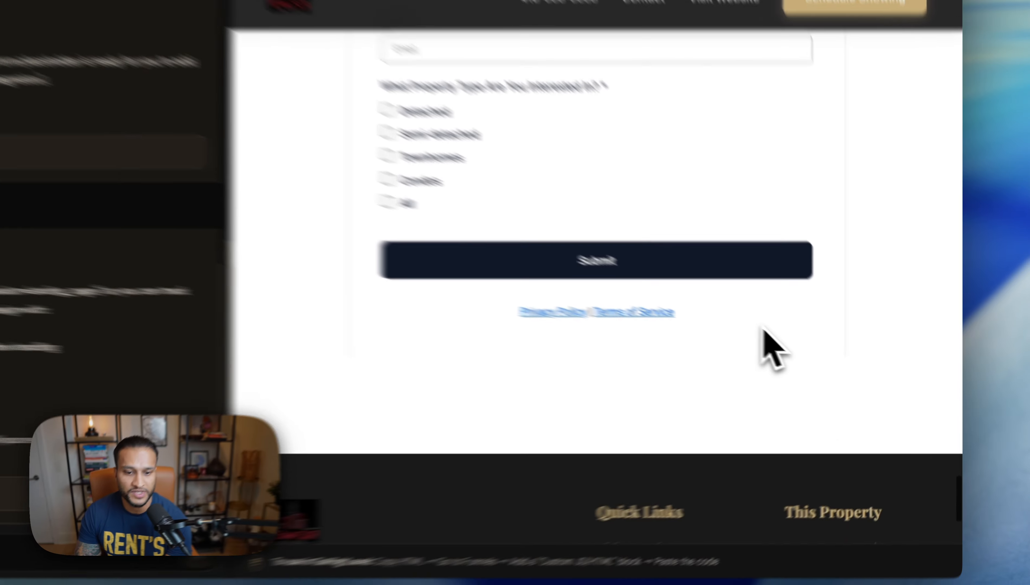
pyautogui.scroll(3, 797, 339)
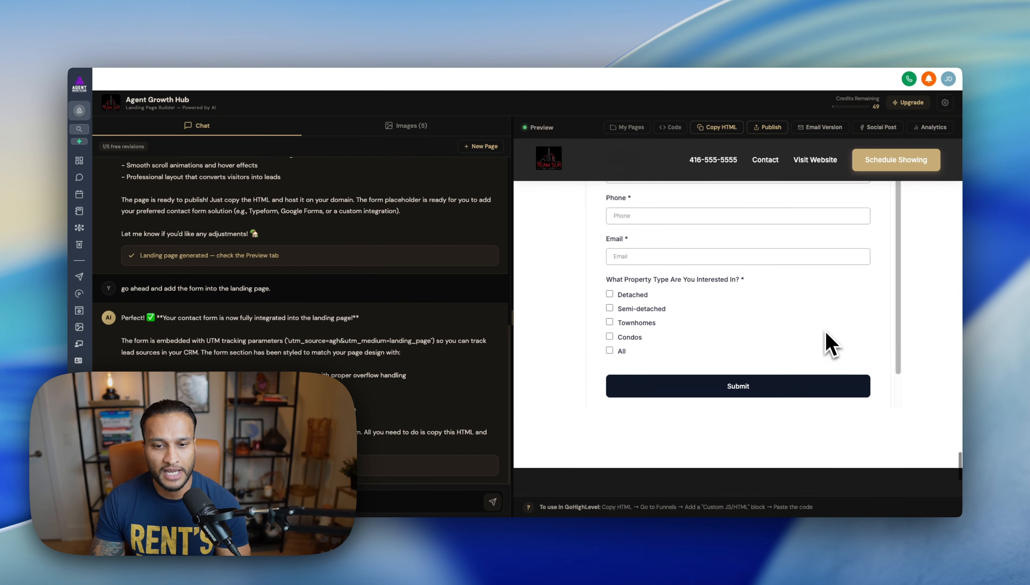
pyautogui.scroll(1, 826, 333)
pyautogui.scroll(2, 801, 313)
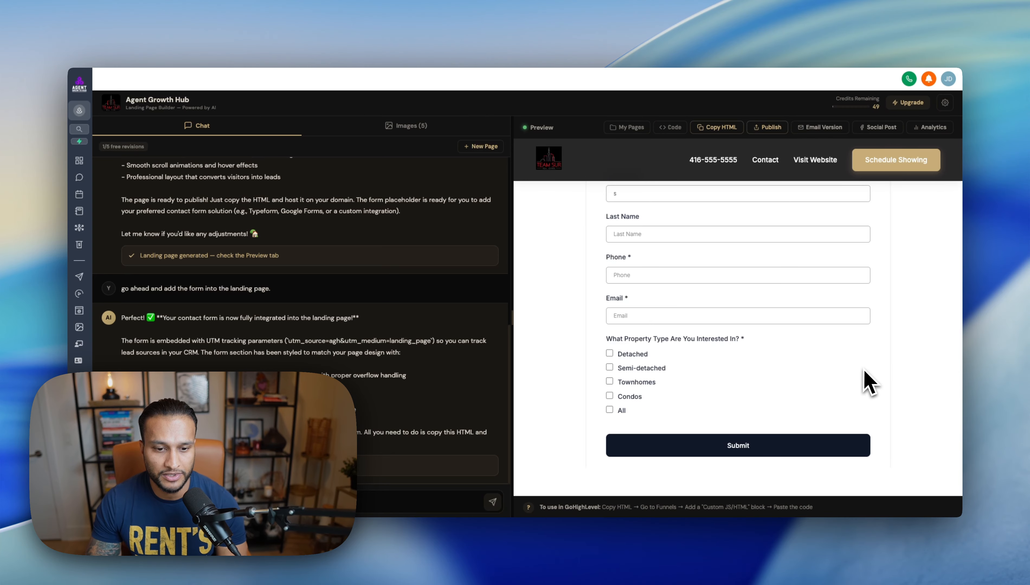
pyautogui.scroll(10, 892, 385)
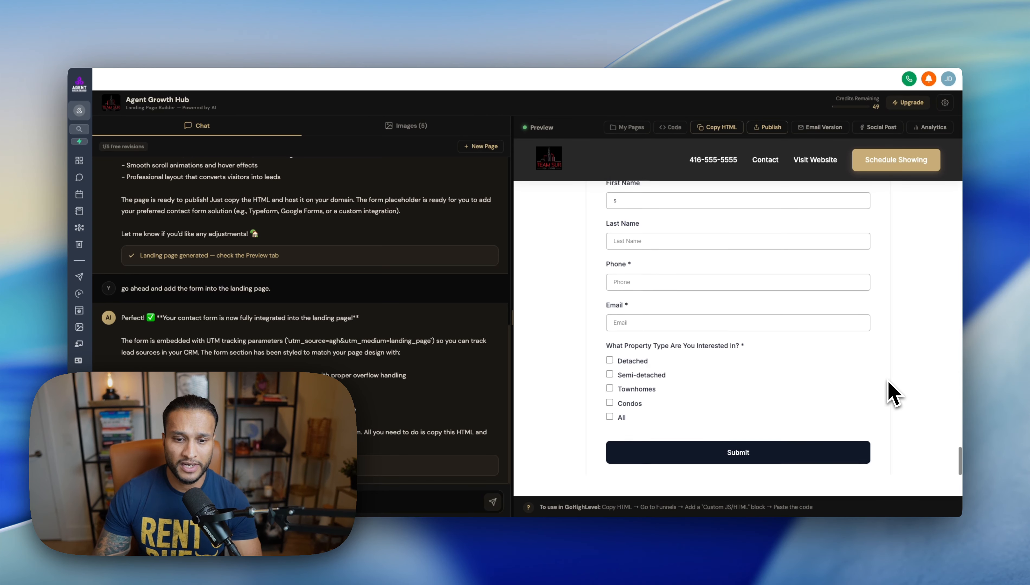
pyautogui.scroll(15, 924, 371)
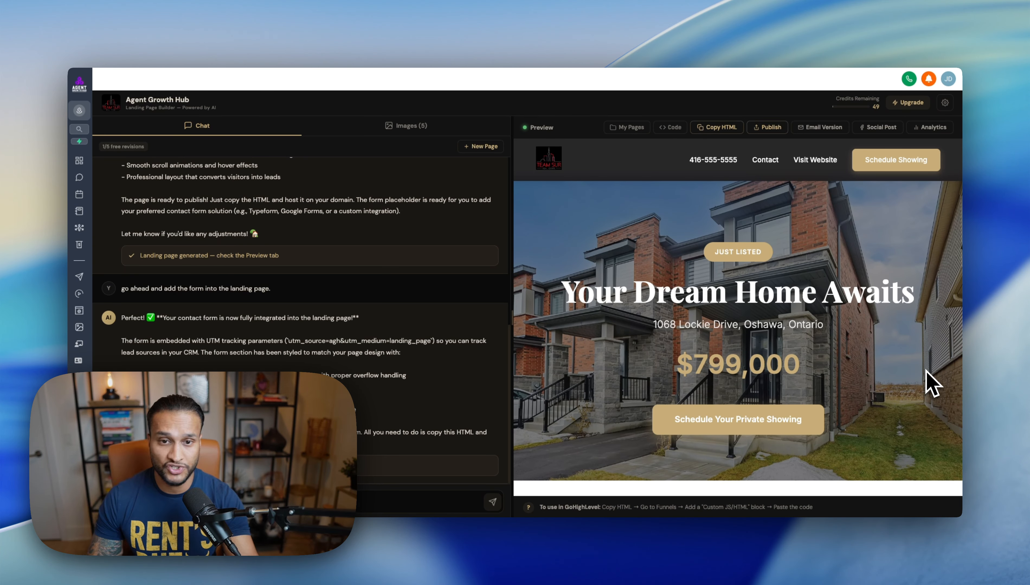
pyautogui.scroll(-15, 926, 370)
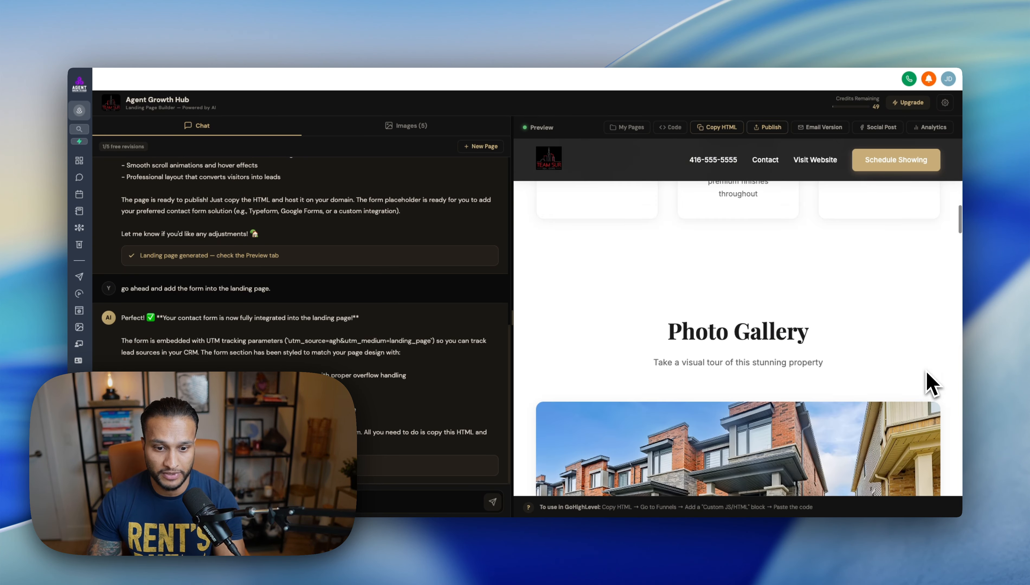
pyautogui.scroll(-10, 932, 389)
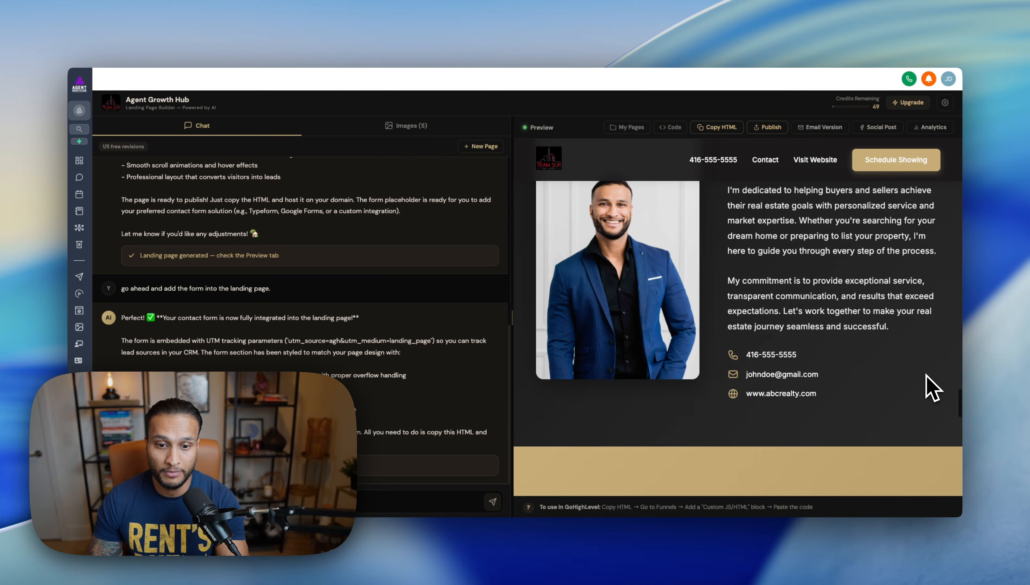
pyautogui.scroll(-10, 936, 388)
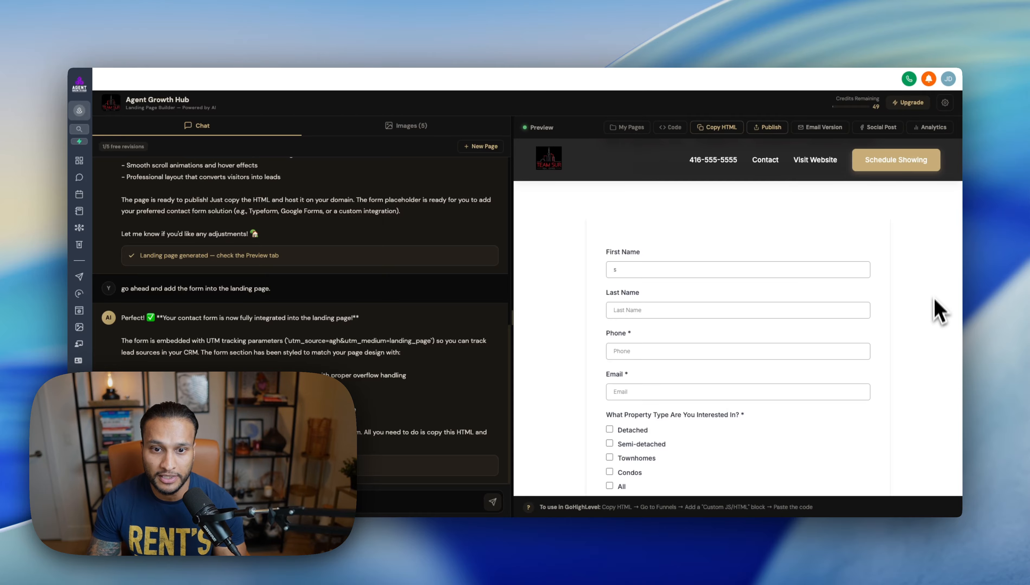
pyautogui.scroll(-5, 909, 359)
pyautogui.scroll(-5, 911, 384)
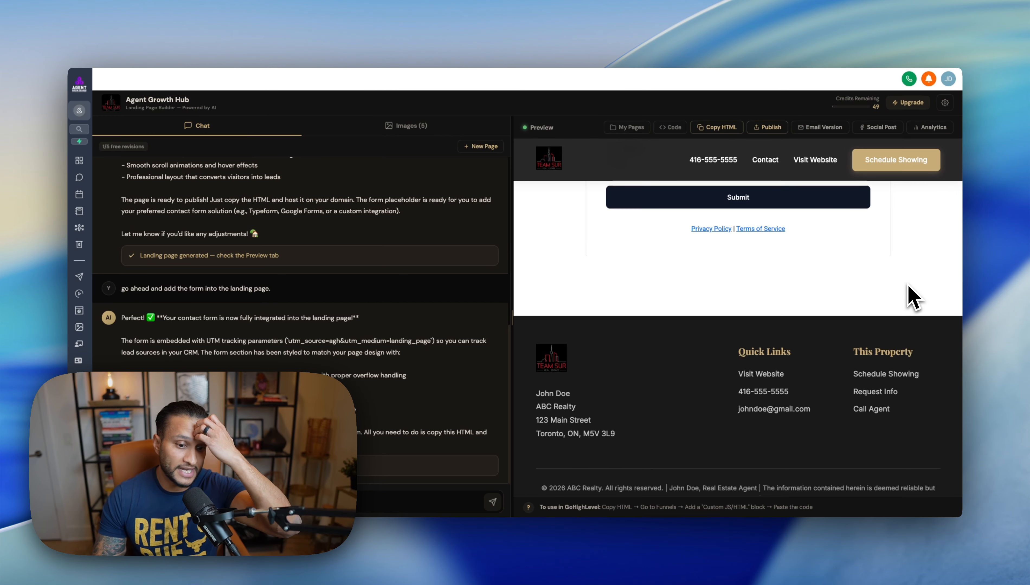
pyautogui.scroll(15, 912, 300)
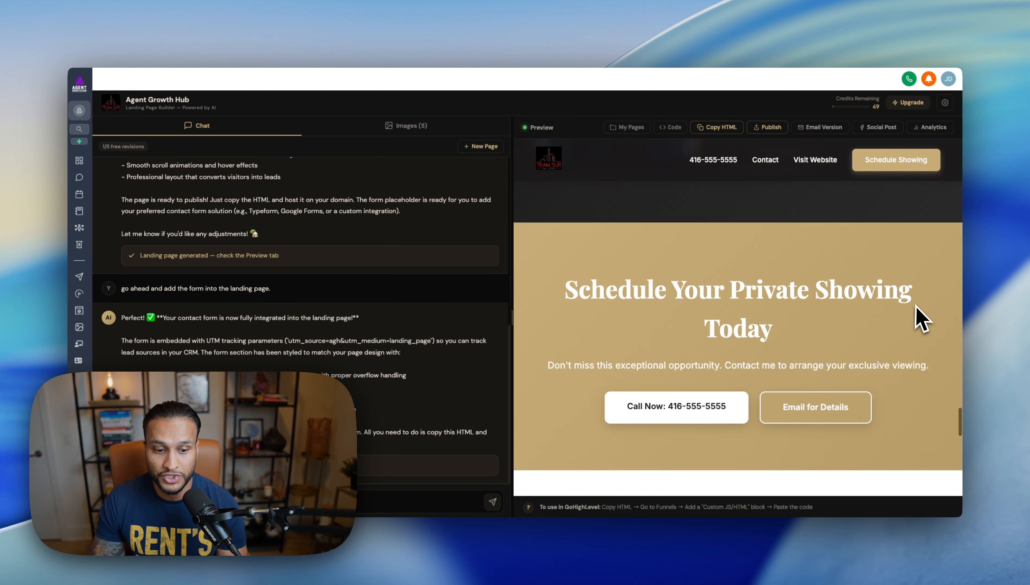
# Step: Publish the Just Listed landing page and open its live link in a new window
pyautogui.click(777, 130)
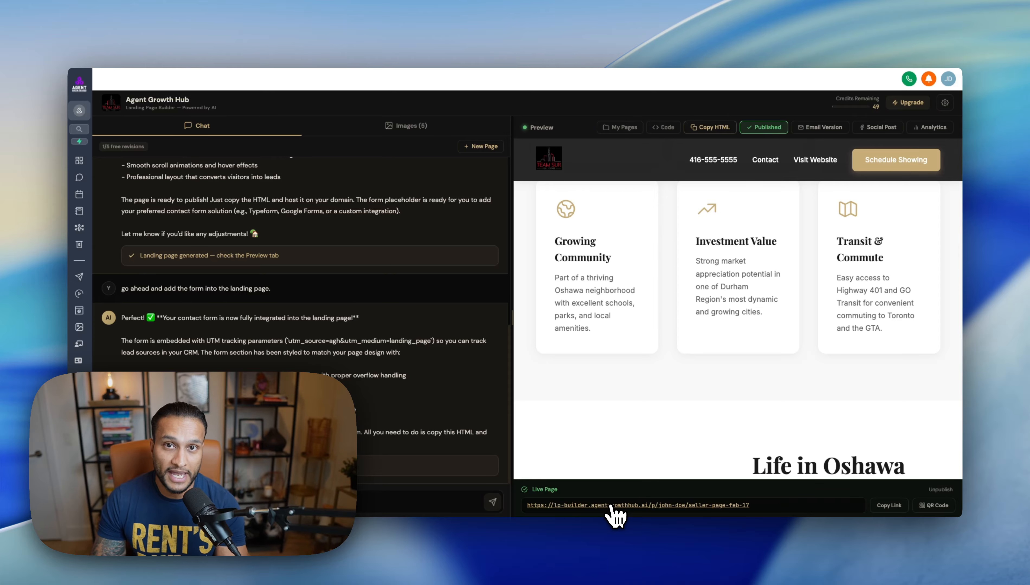
pyautogui.click(625, 505)
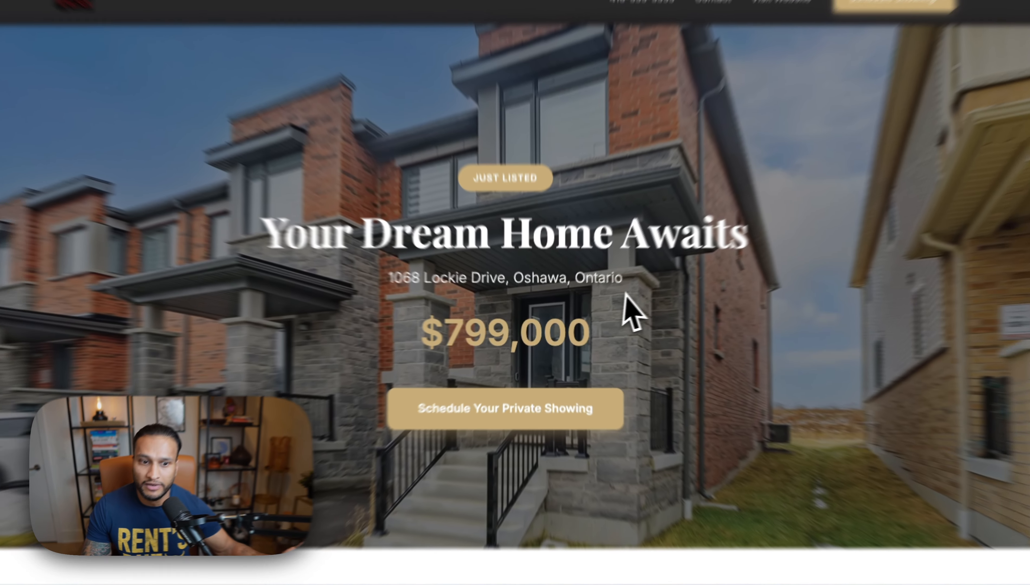
# Step: Check that the live page's showing call-to-action jumps to the form, then return to the builder
pyautogui.scroll(-3, 695, 351)
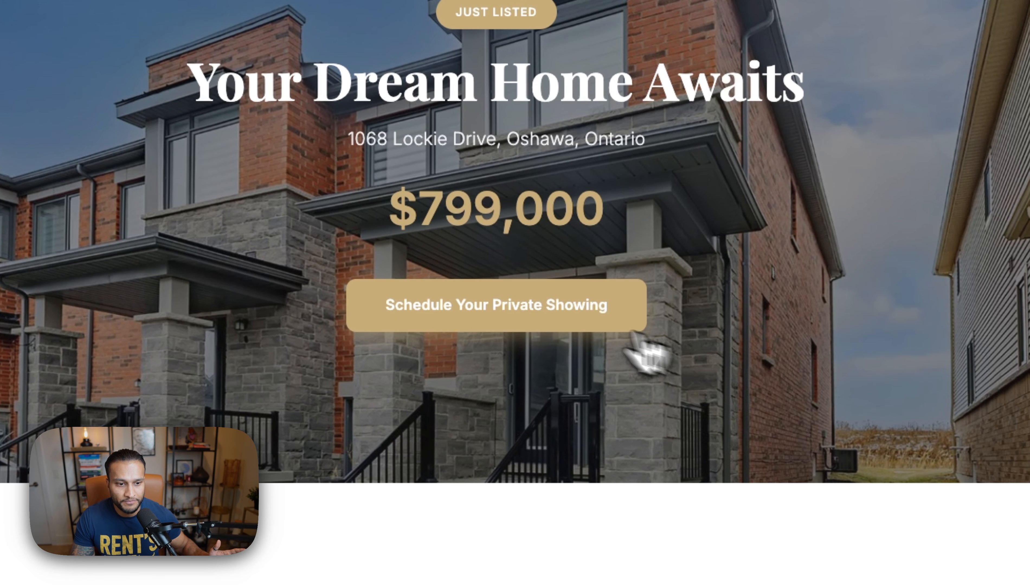
pyautogui.click(553, 310)
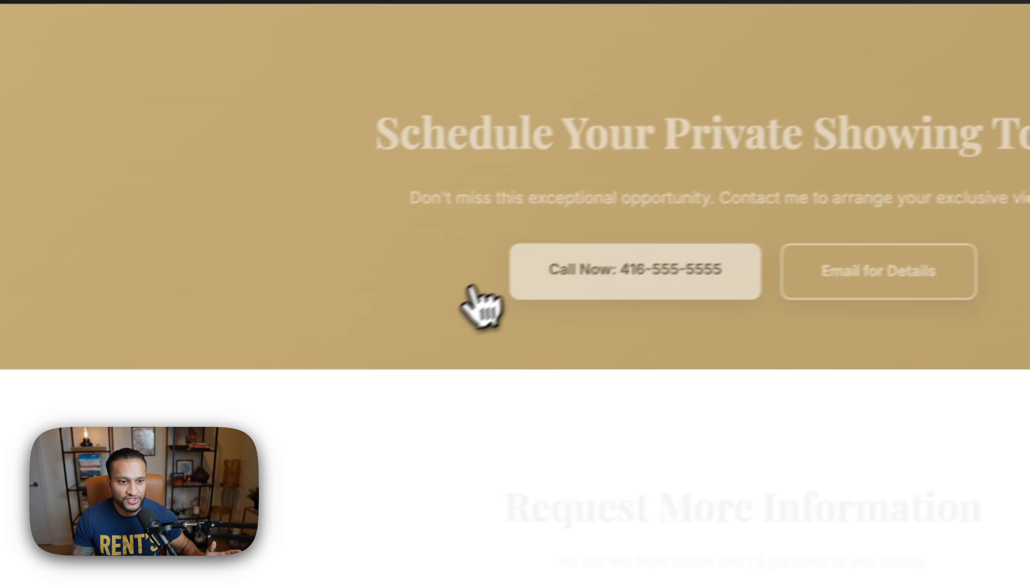
pyautogui.scroll(-10, 469, 287)
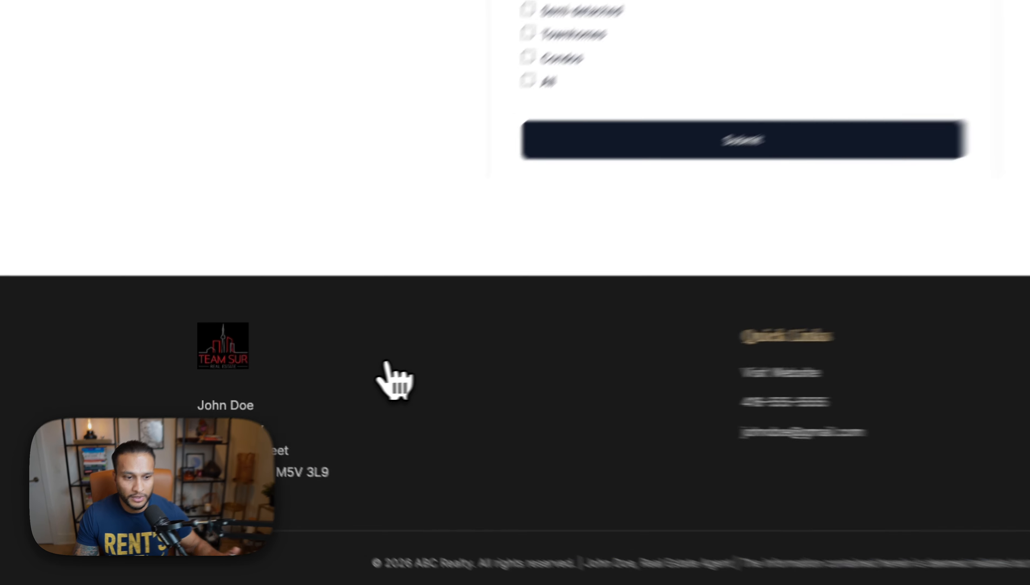
pyautogui.scroll(3, 386, 366)
pyautogui.scroll(3, 469, 374)
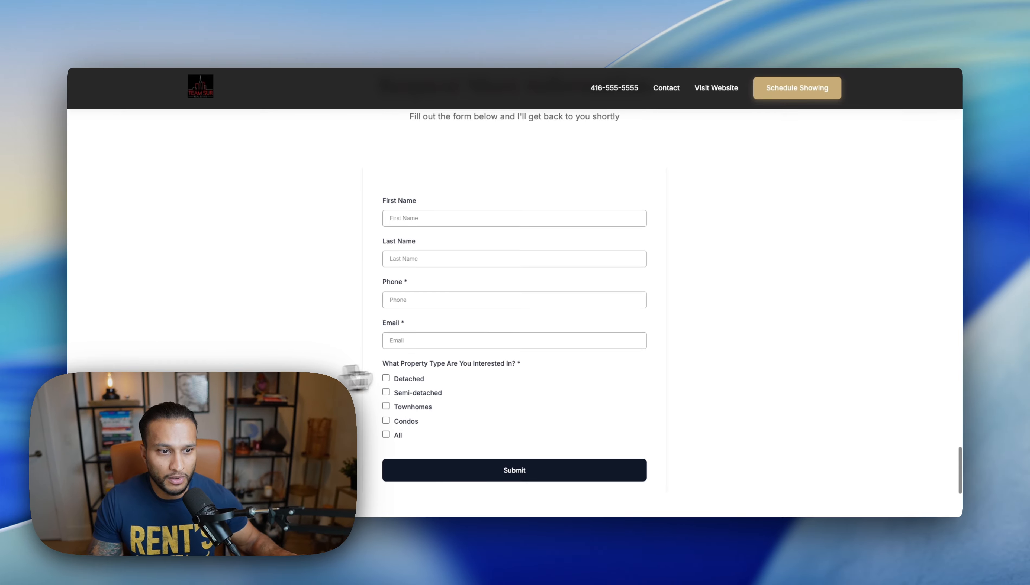
pyautogui.scroll(-3, 469, 373)
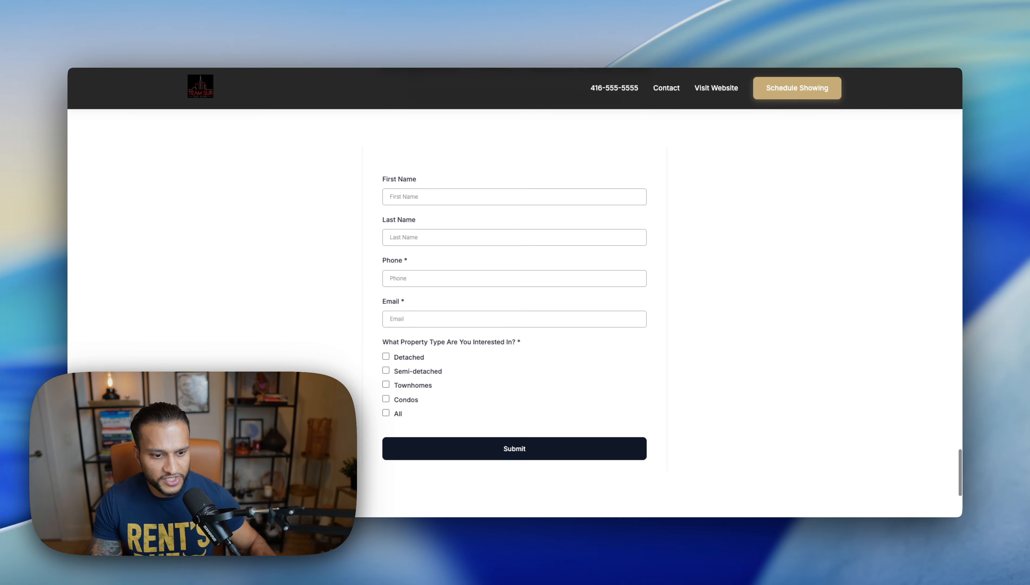
pyautogui.scroll(-5, 515, 313)
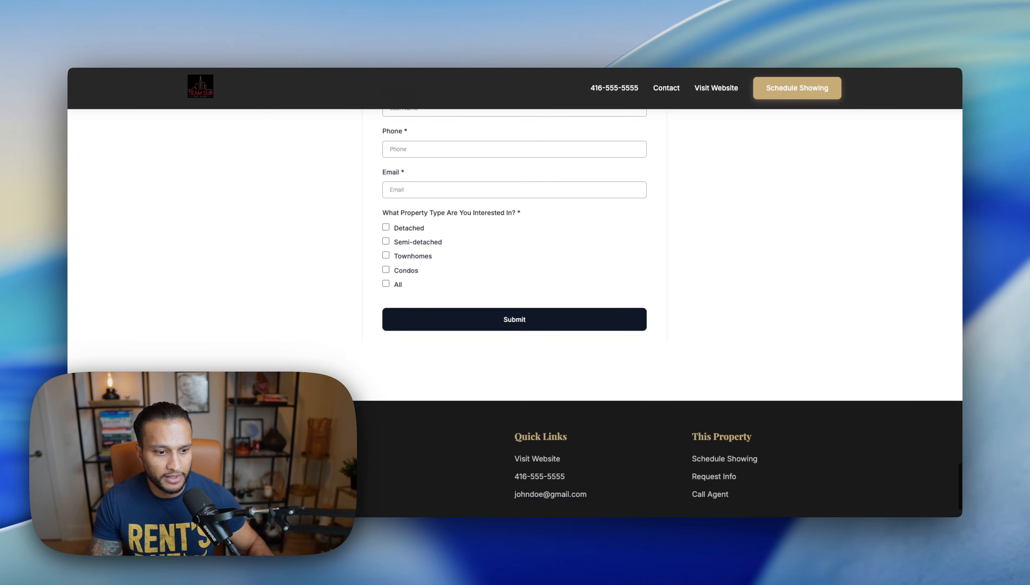
pyautogui.scroll(20, 515, 313)
pyautogui.scroll(20, 515, 293)
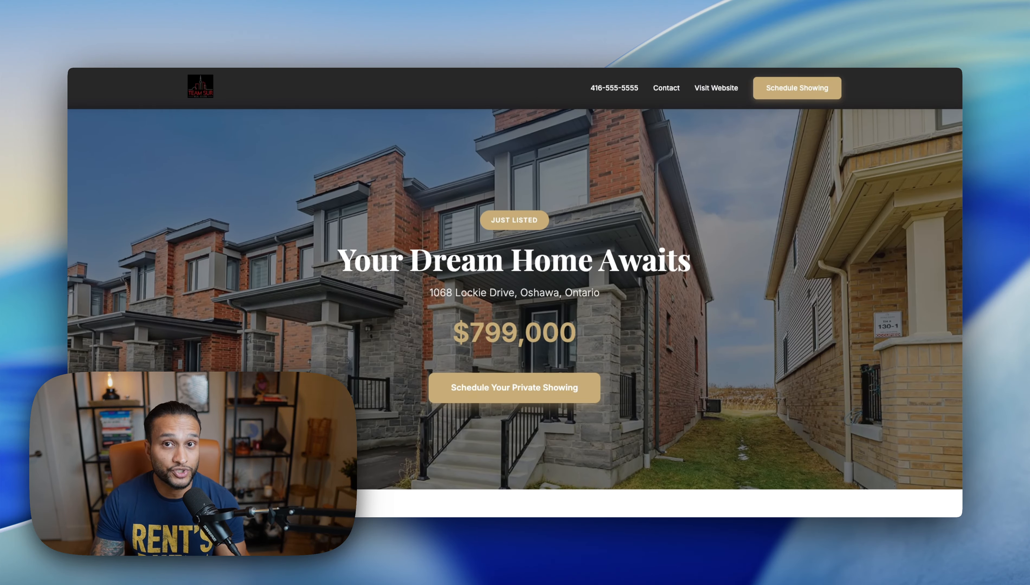
pyautogui.click(174, 42)
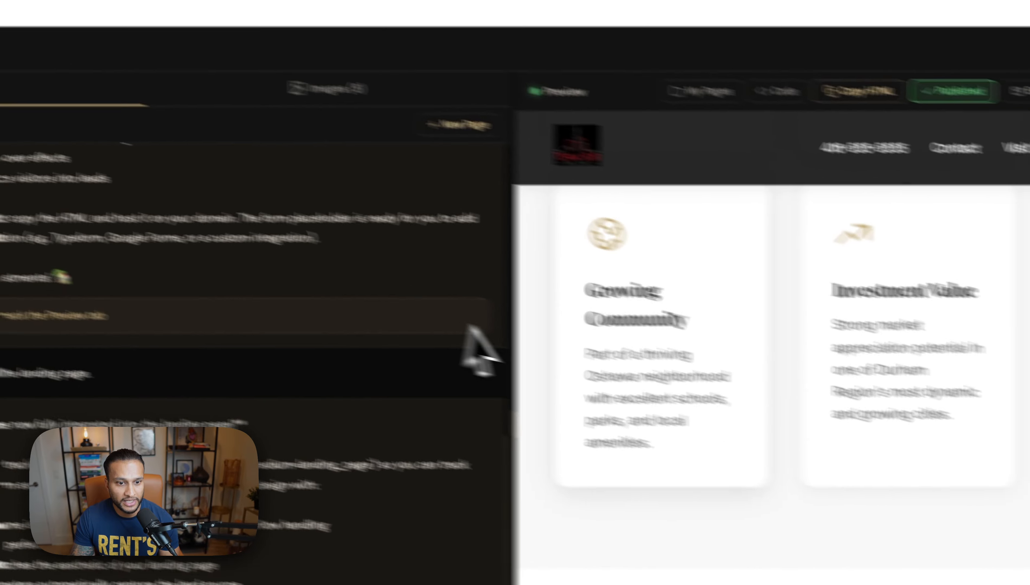
# Step: Bring the preview back to the top and display the published page's QR code
pyautogui.scroll(-10, 749, 316)
pyautogui.scroll(10, 682, 351)
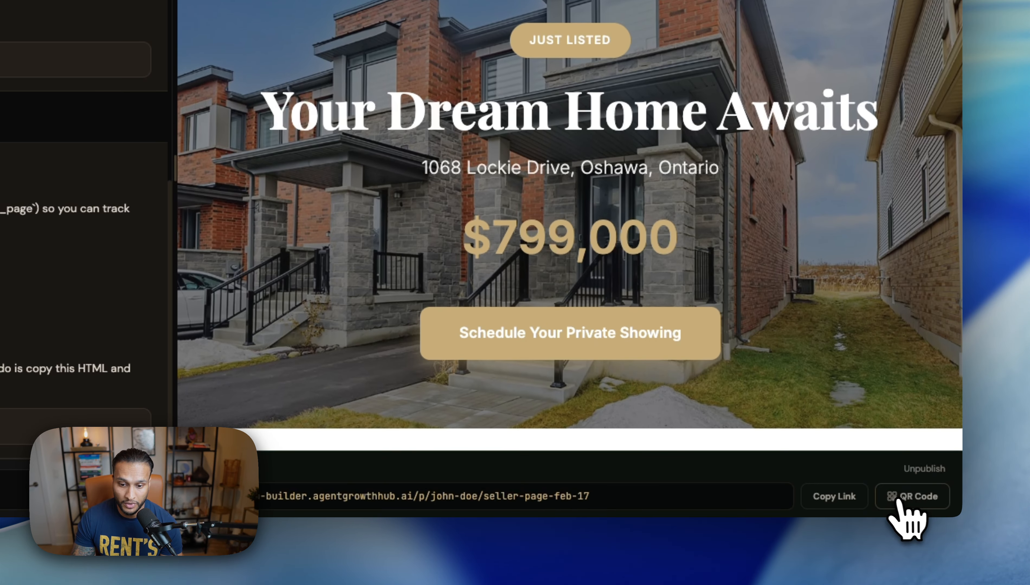
pyautogui.click(909, 503)
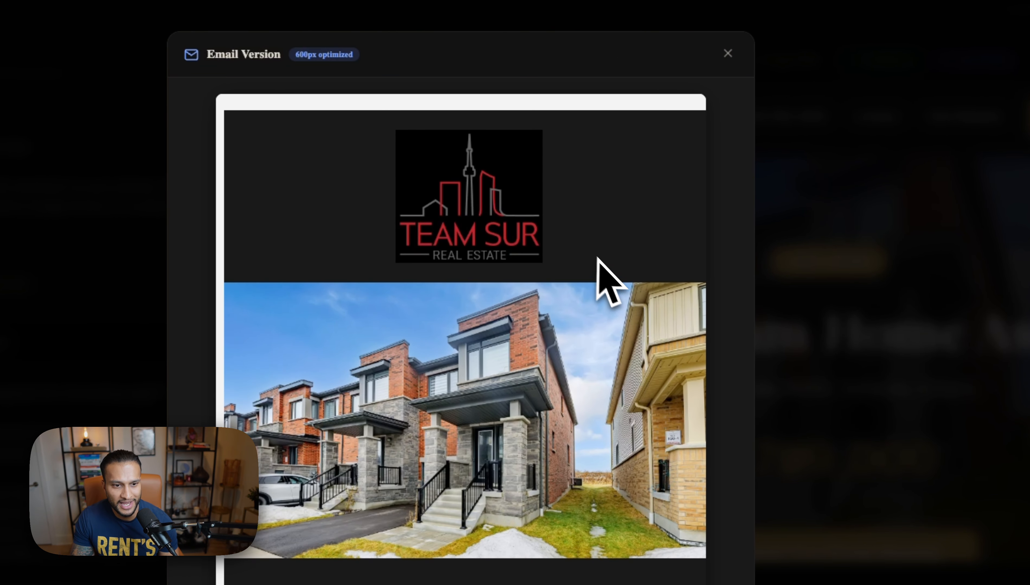
pyautogui.scroll(-2, 625, 303)
pyautogui.scroll(-2, 622, 295)
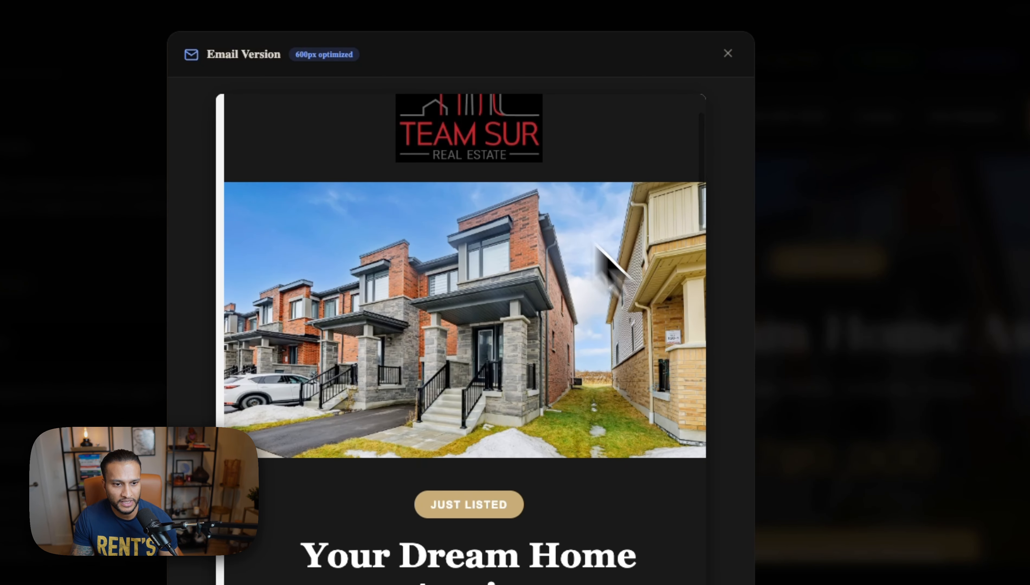
pyautogui.scroll(-4, 472, 365)
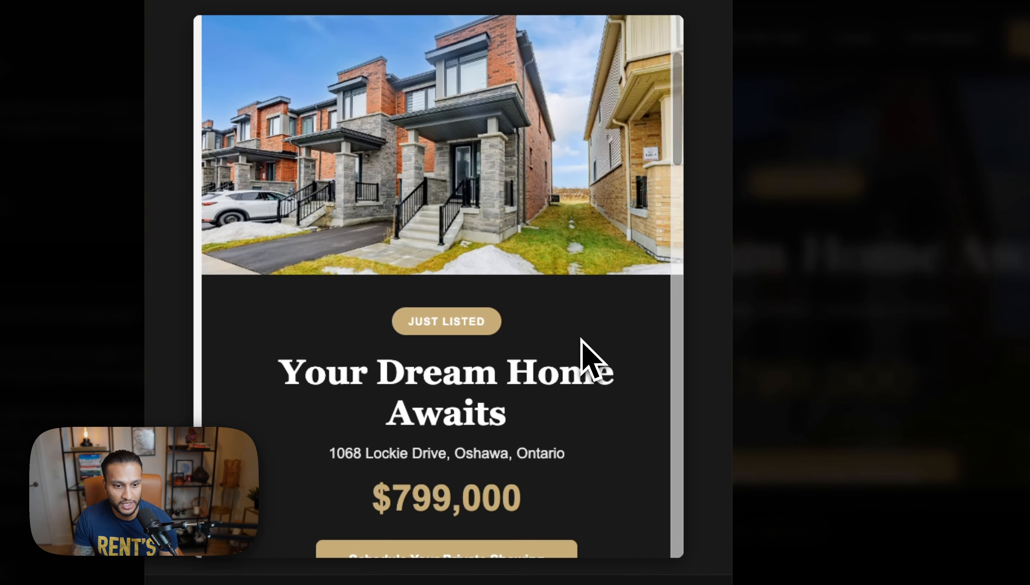
pyautogui.scroll(-2, 584, 347)
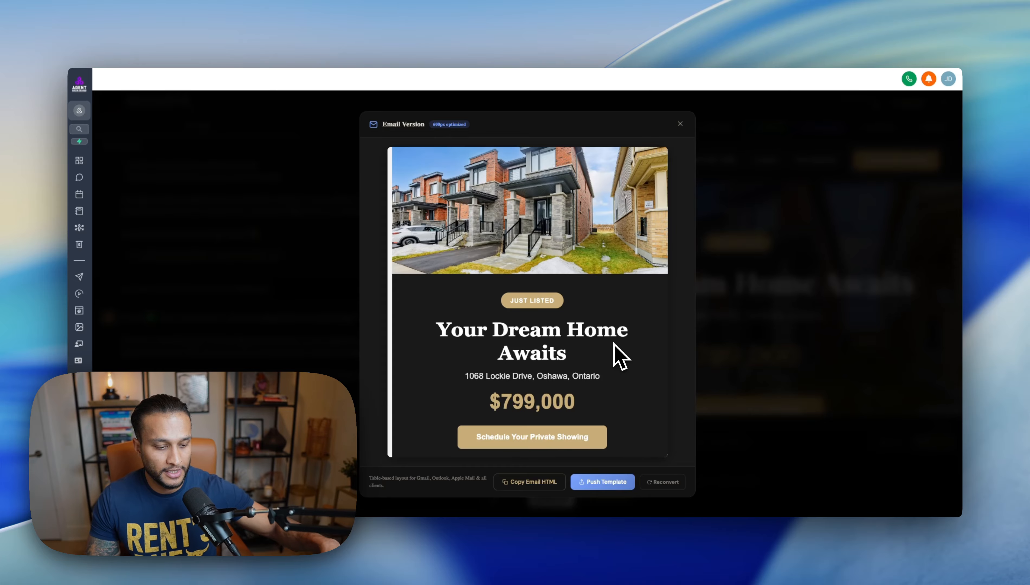
pyautogui.scroll(2, 621, 356)
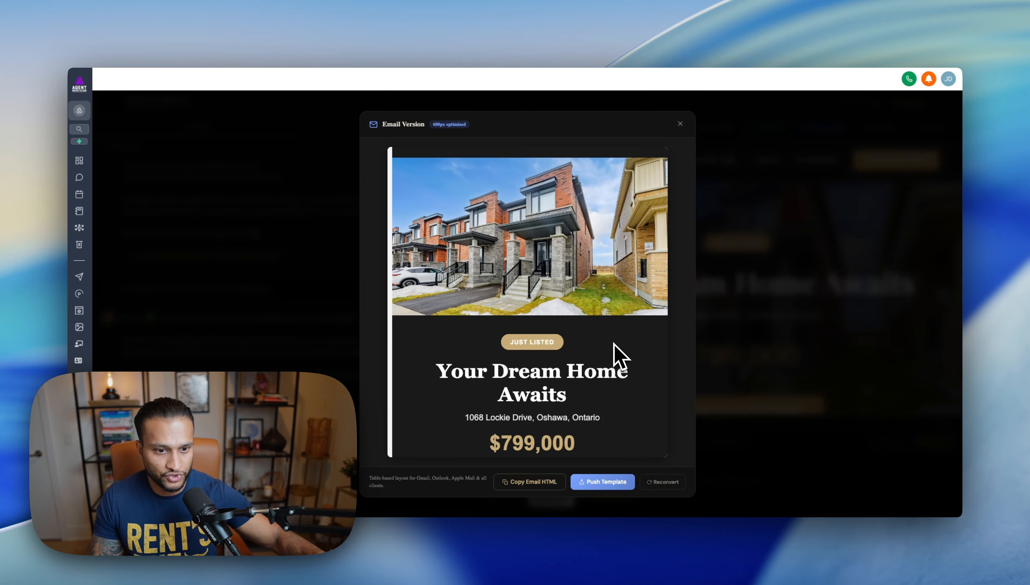
pyautogui.scroll(1, 617, 354)
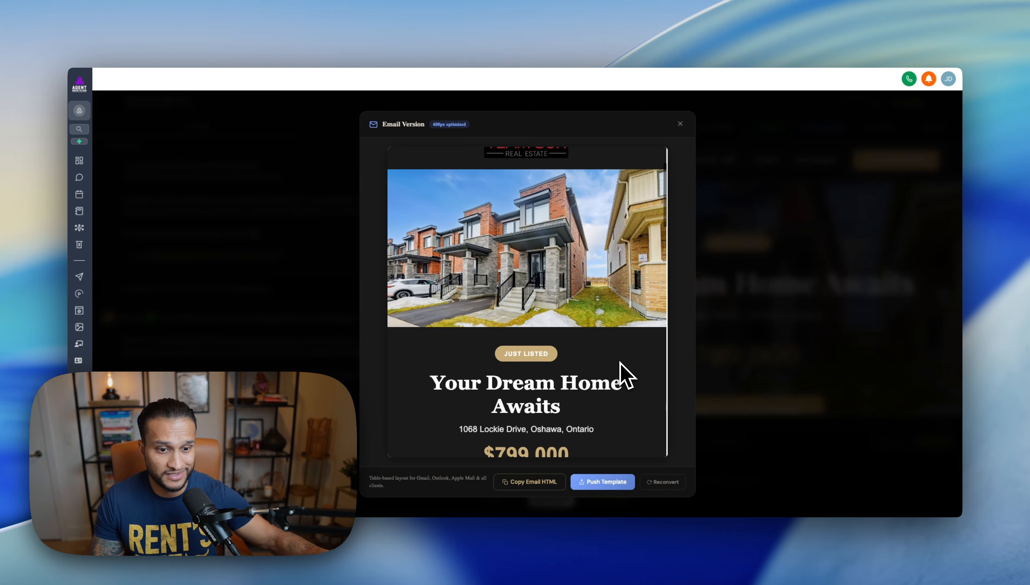
pyautogui.scroll(-4, 625, 374)
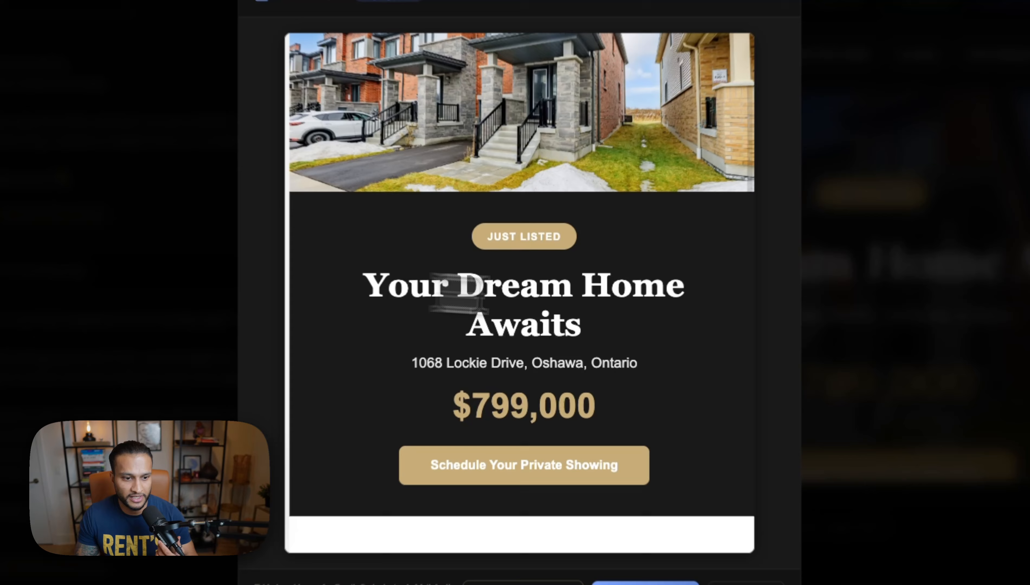
pyautogui.scroll(-3, 662, 367)
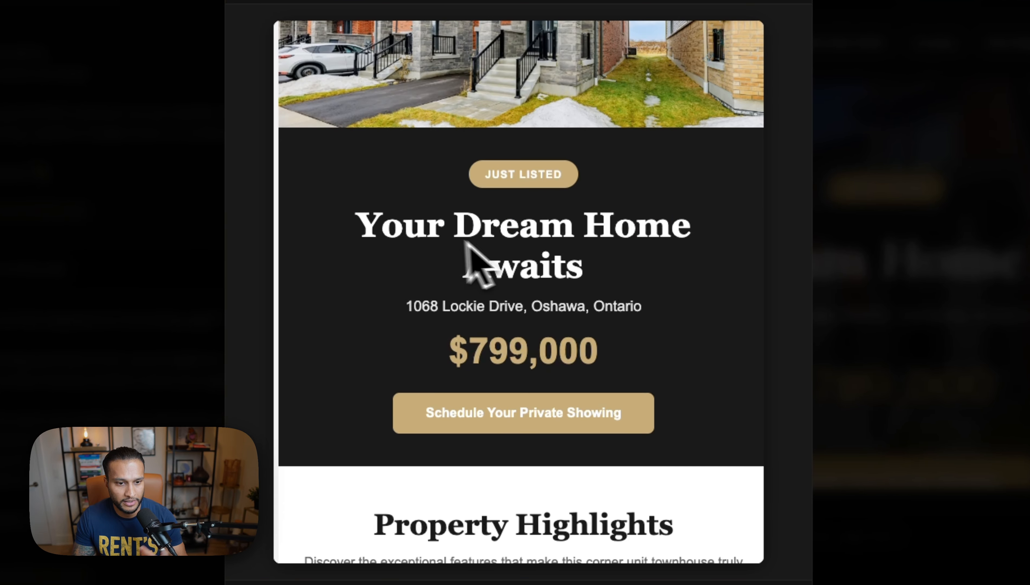
pyautogui.scroll(-4, 570, 338)
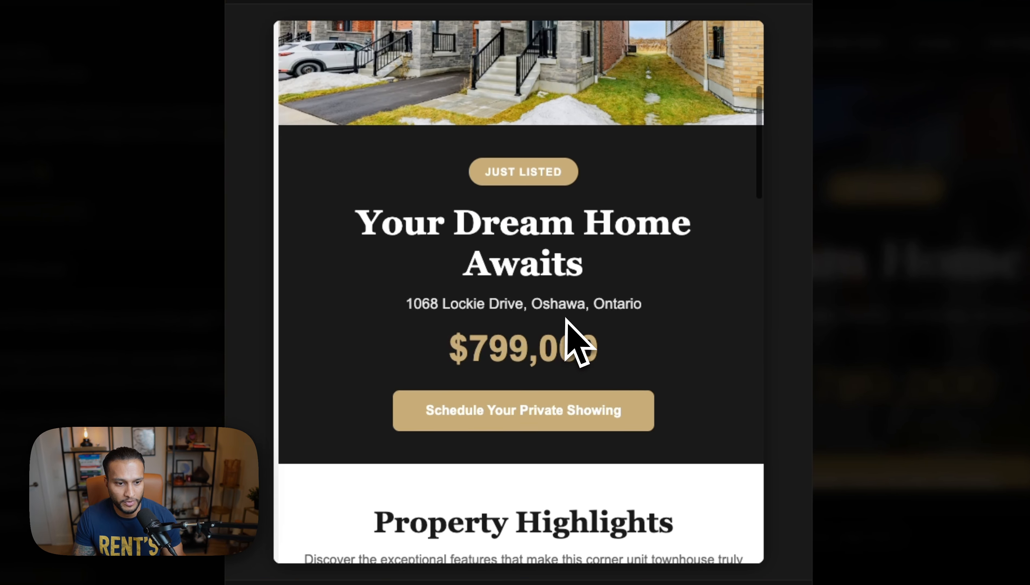
pyautogui.scroll(-1, 647, 370)
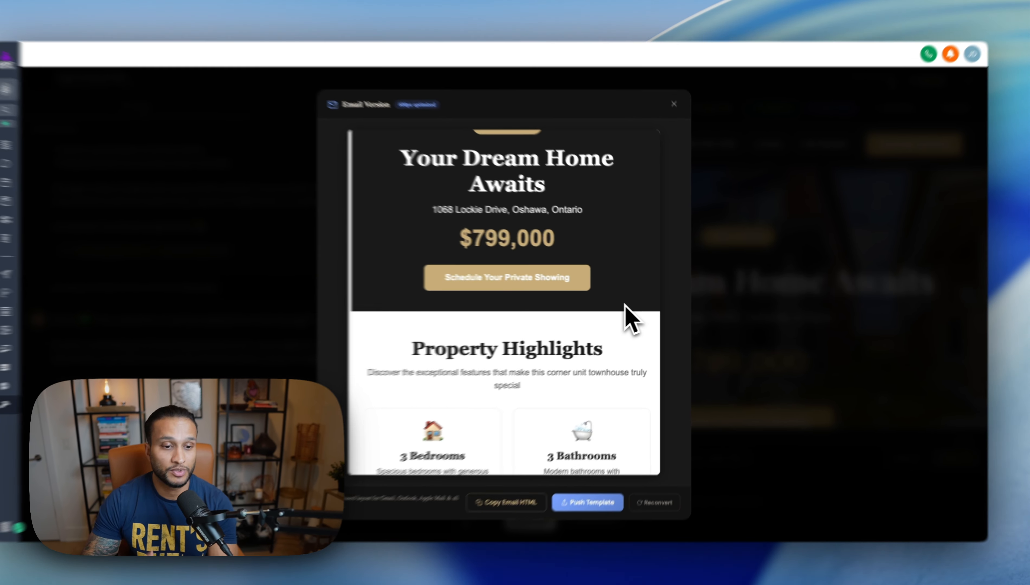
pyautogui.scroll(-4, 561, 310)
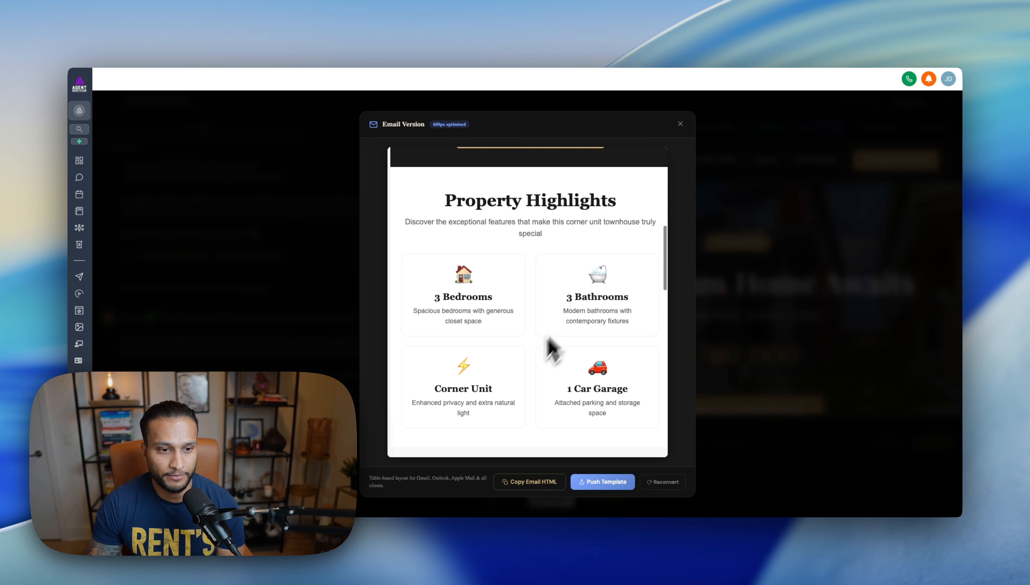
pyautogui.scroll(-3, 554, 392)
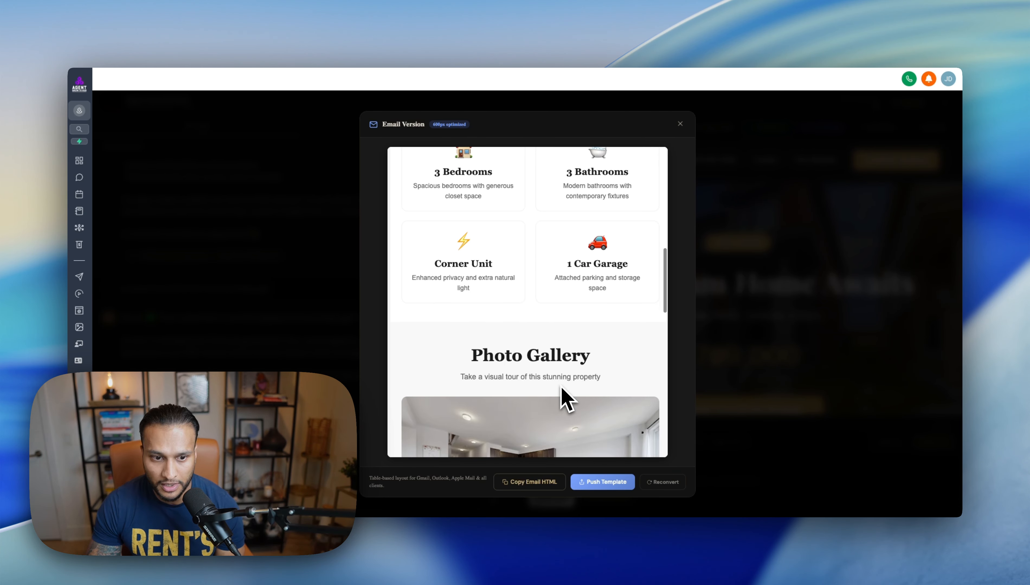
pyautogui.scroll(-10, 562, 388)
pyautogui.scroll(-5, 533, 349)
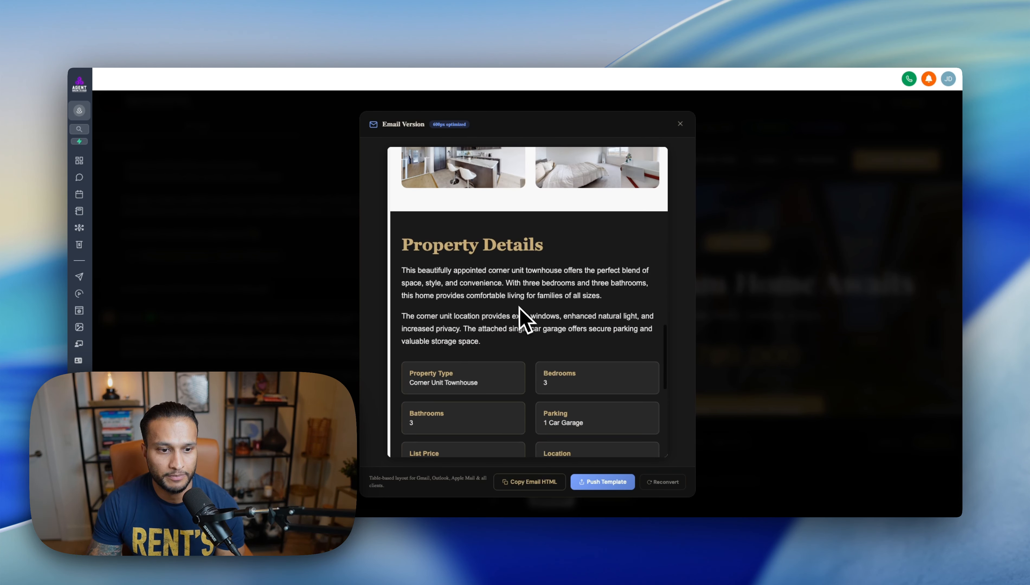
pyautogui.scroll(-5, 588, 400)
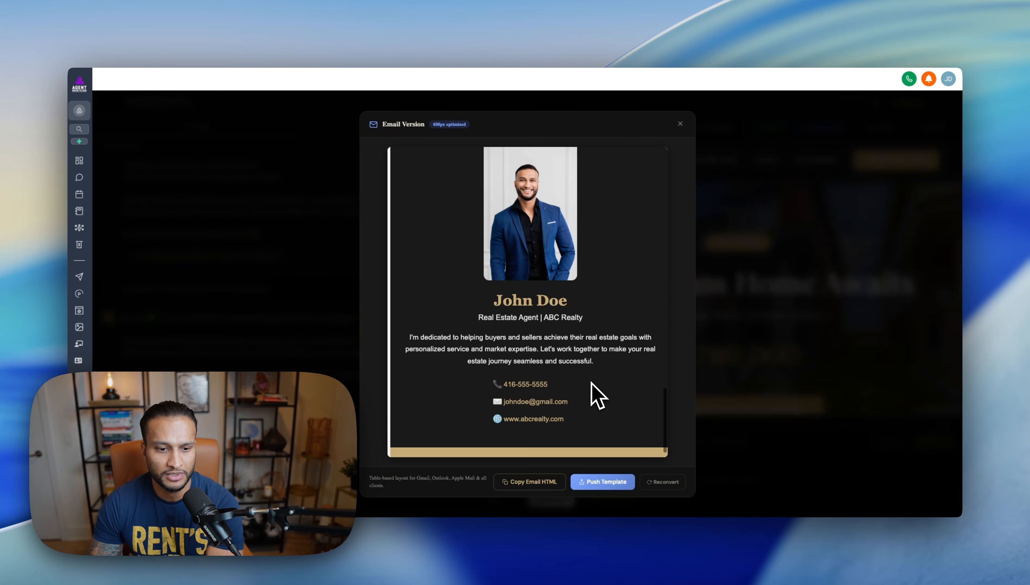
pyautogui.scroll(-4, 593, 379)
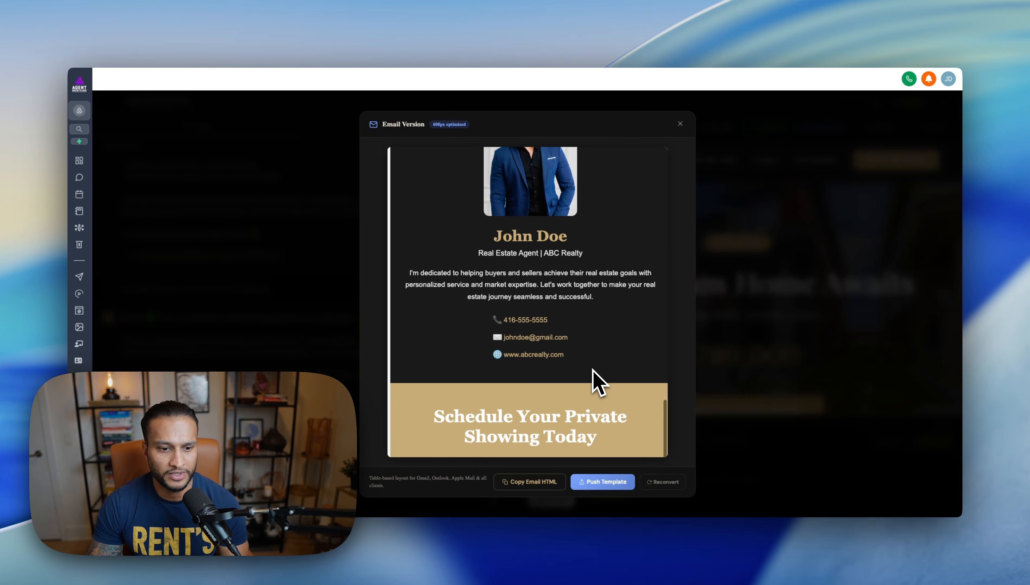
pyautogui.scroll(-3, 558, 405)
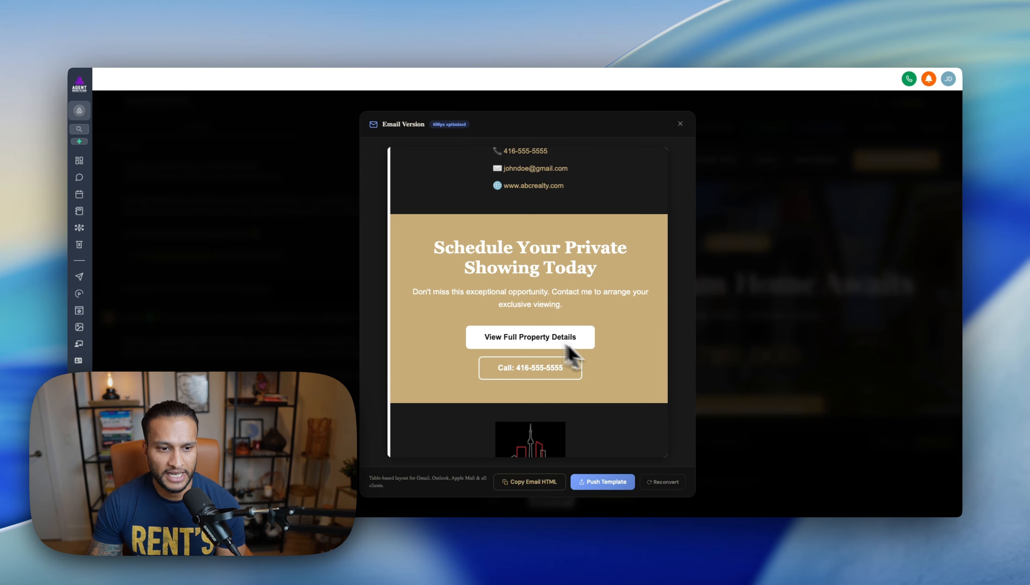
pyautogui.scroll(-2, 588, 368)
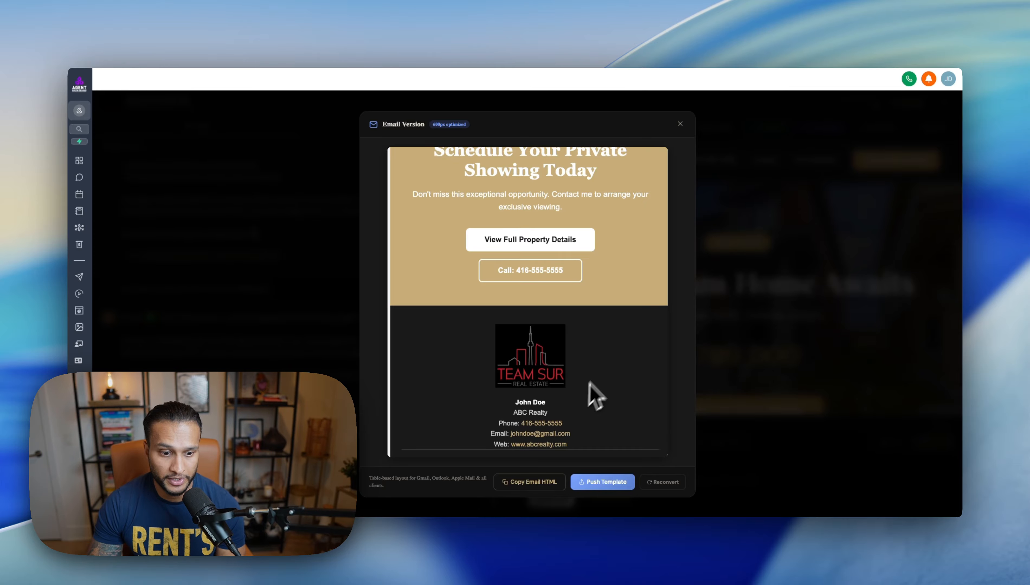
pyautogui.scroll(4, 597, 381)
pyautogui.scroll(15, 608, 363)
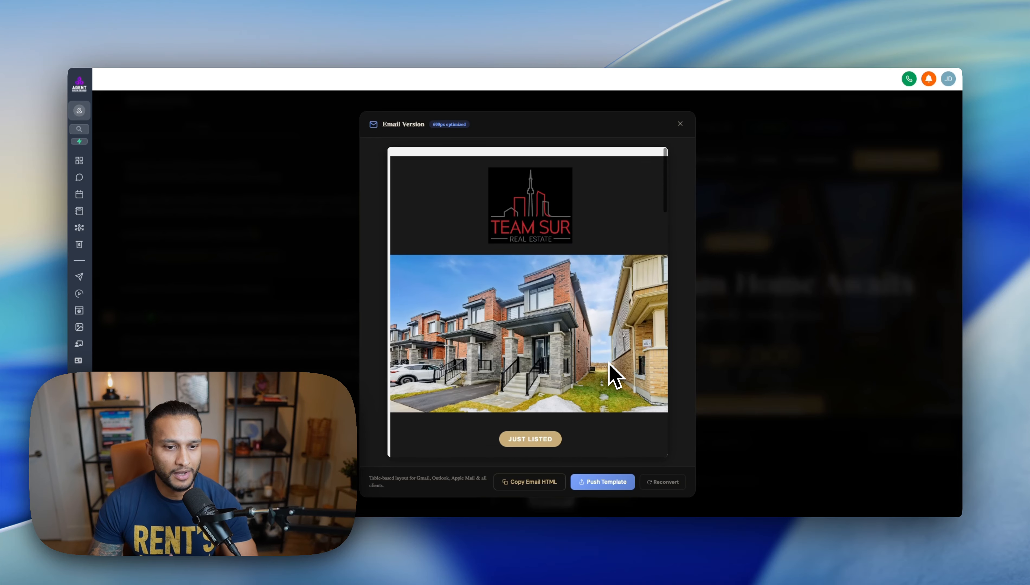
pyautogui.scroll(-1, 609, 363)
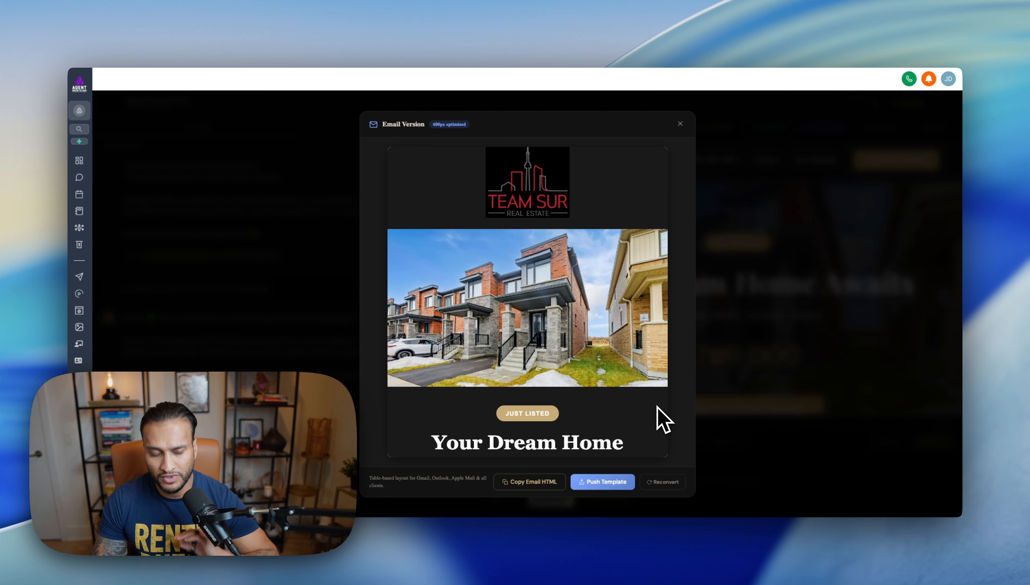
pyautogui.scroll(-1, 657, 407)
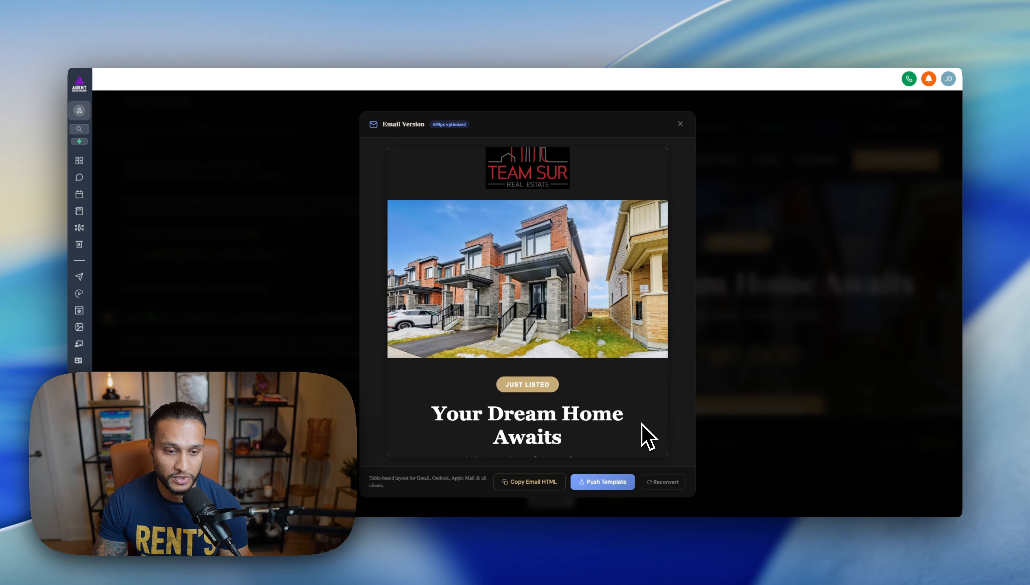
pyautogui.scroll(-1, 641, 425)
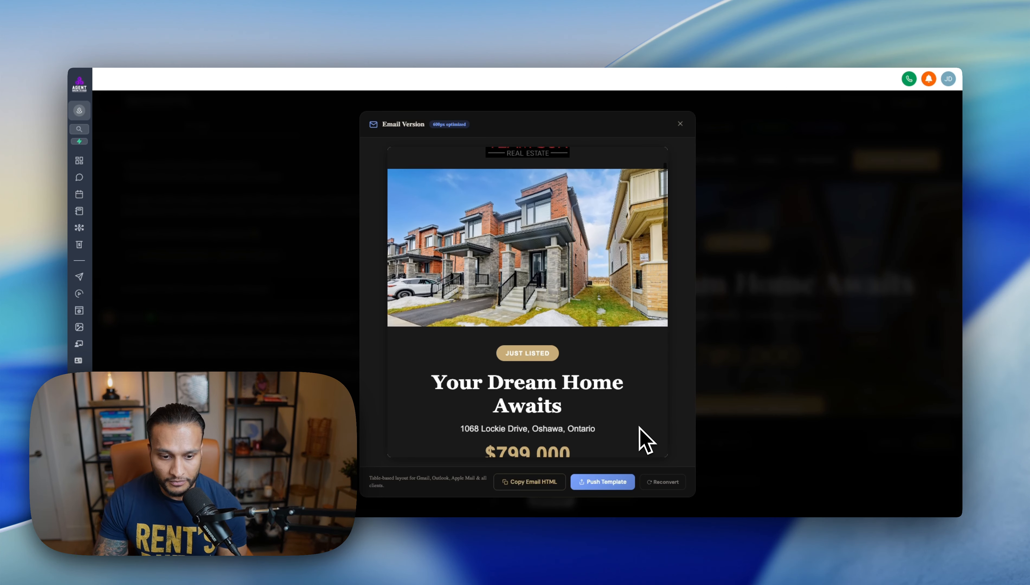
# Step: Push the email version as a template and close the Email Version preview
pyautogui.click(607, 484)
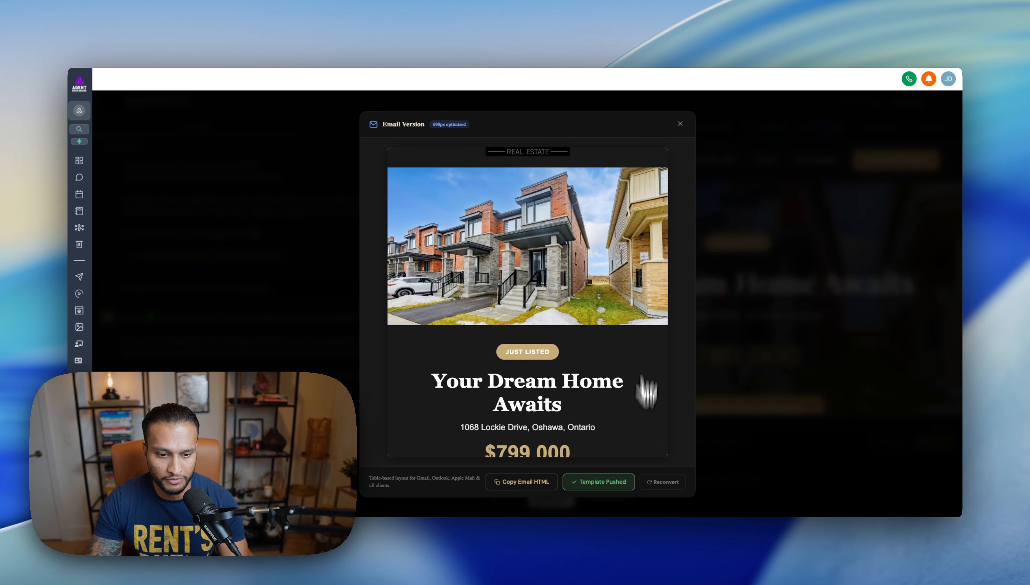
pyautogui.scroll(3, 634, 322)
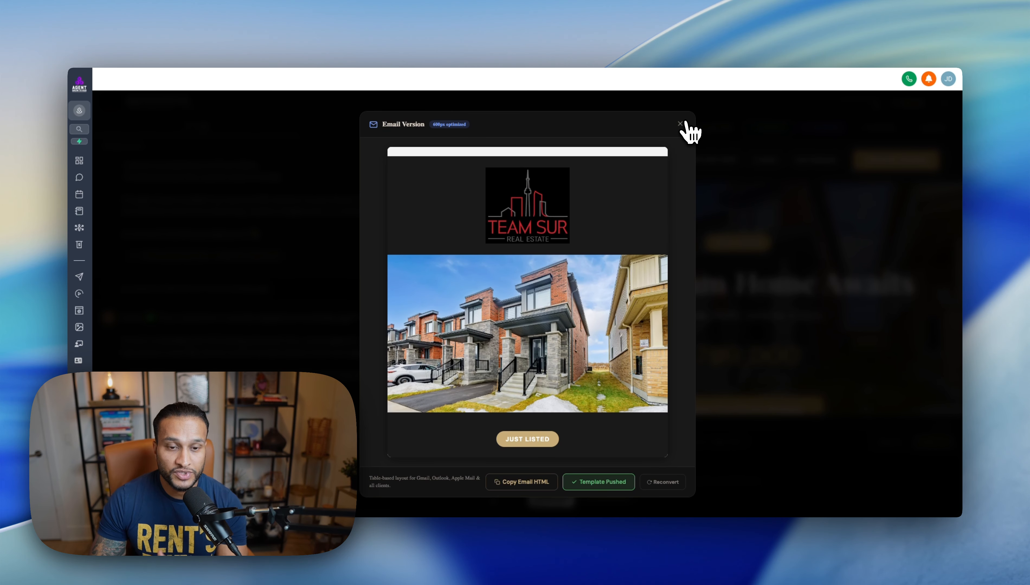
pyautogui.scroll(-1, 658, 179)
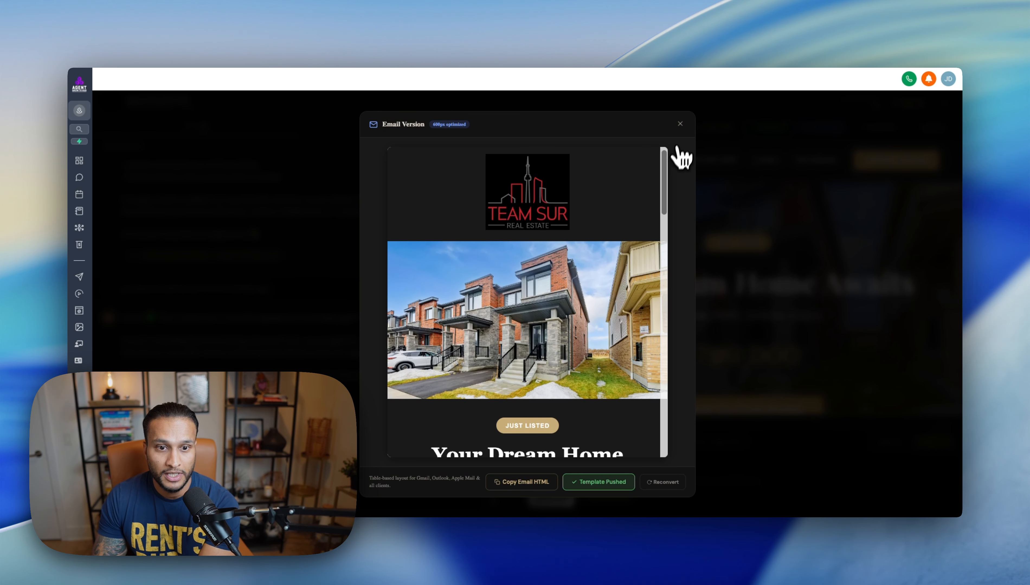
pyautogui.click(680, 124)
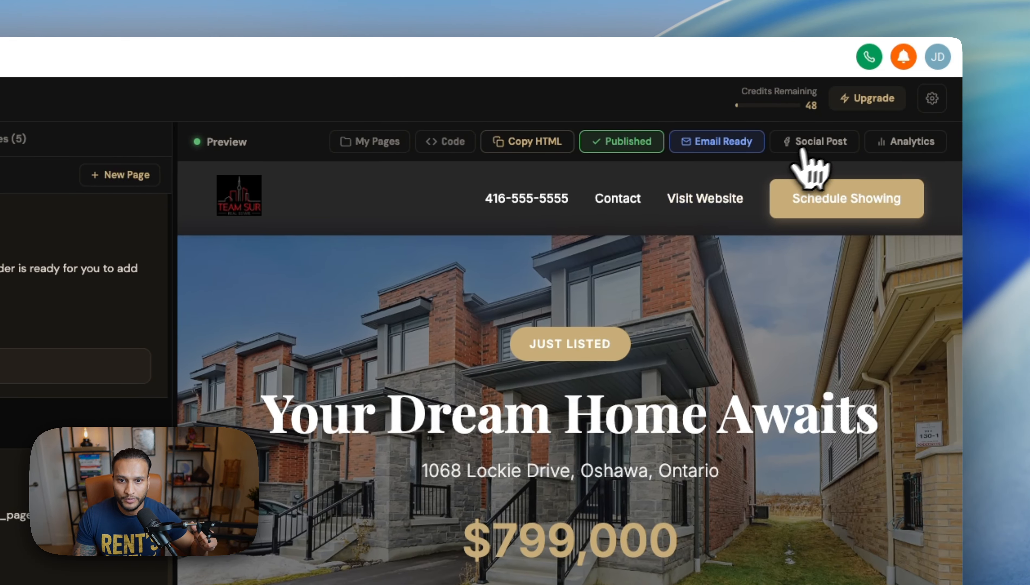
# Step: Generate a social media post for the listing and read its no-accounts-found warning
pyautogui.click(819, 144)
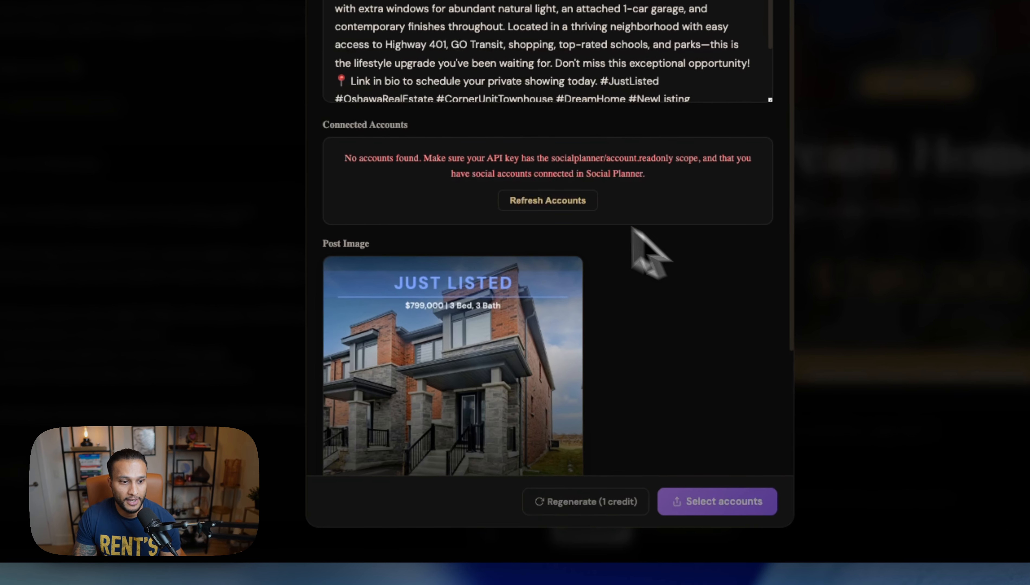
pyautogui.moveTo(425, 158); pyautogui.dragTo(611, 177)
pyautogui.click(612, 177)
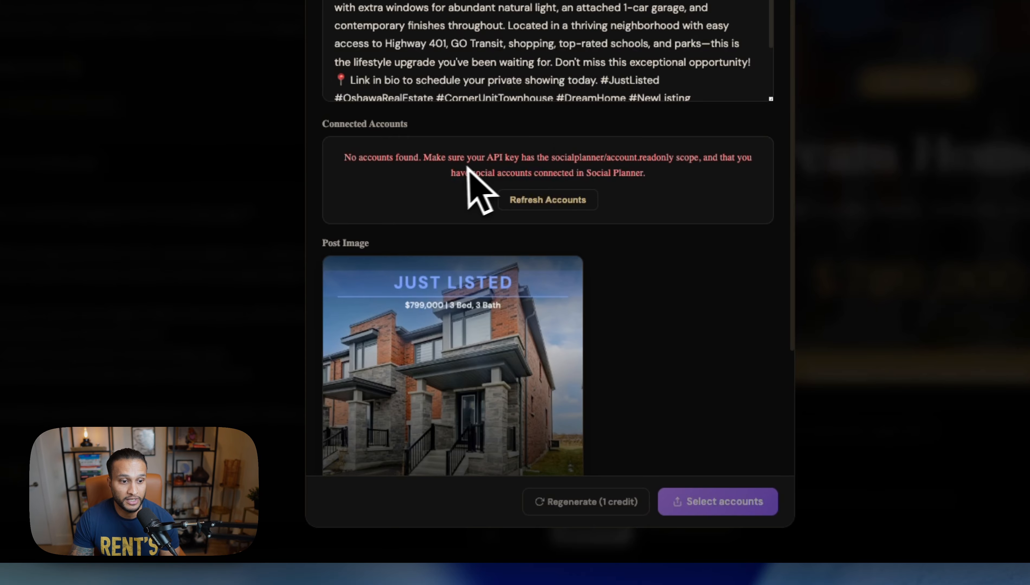
pyautogui.moveTo(395, 157); pyautogui.dragTo(577, 173)
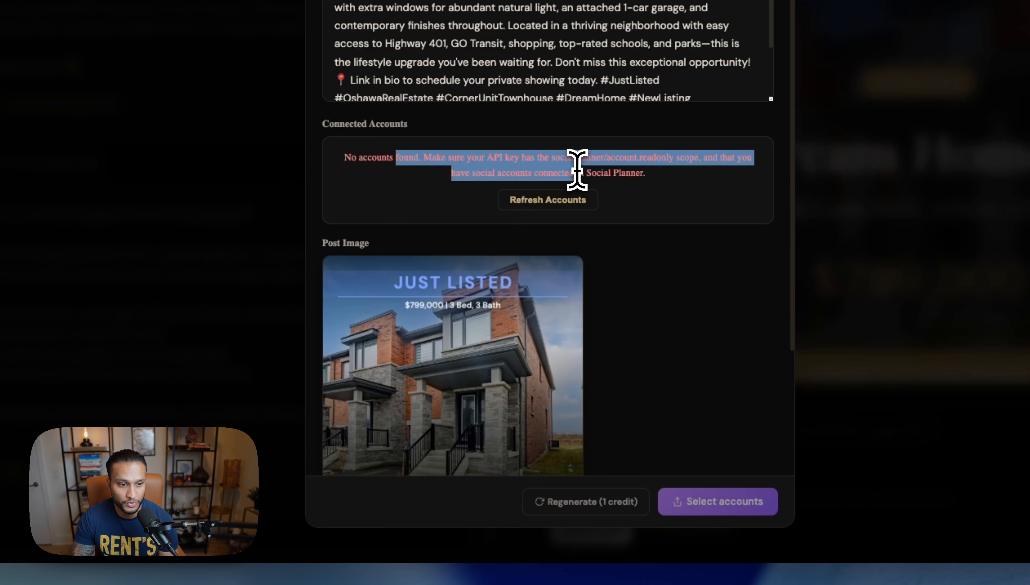
pyautogui.click(577, 172)
# Step: Check the optional Schedule Post date field, then close the Social Media Post window
pyautogui.scroll(-4, 653, 315)
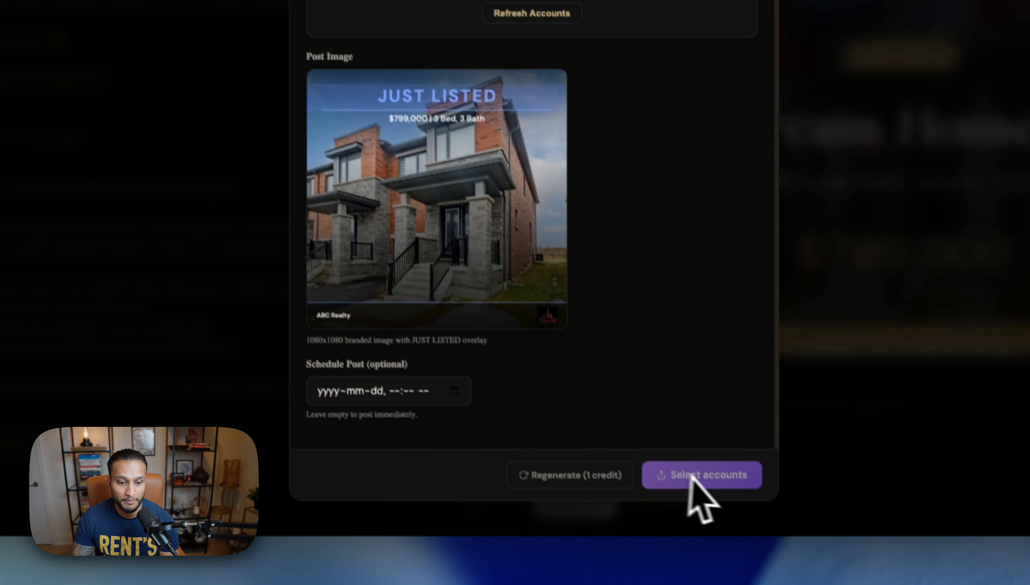
pyautogui.click(343, 419)
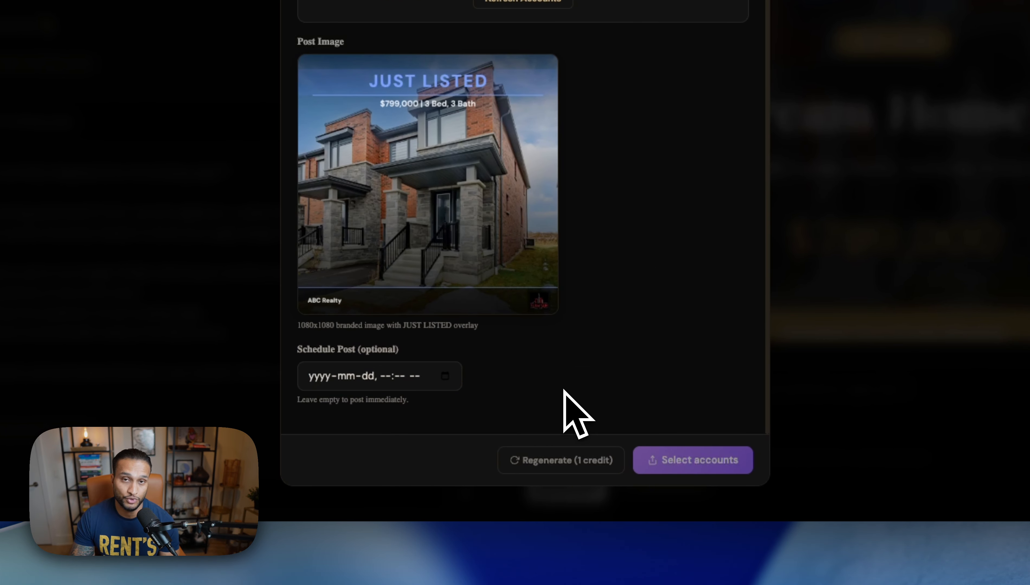
pyautogui.scroll(5, 568, 306)
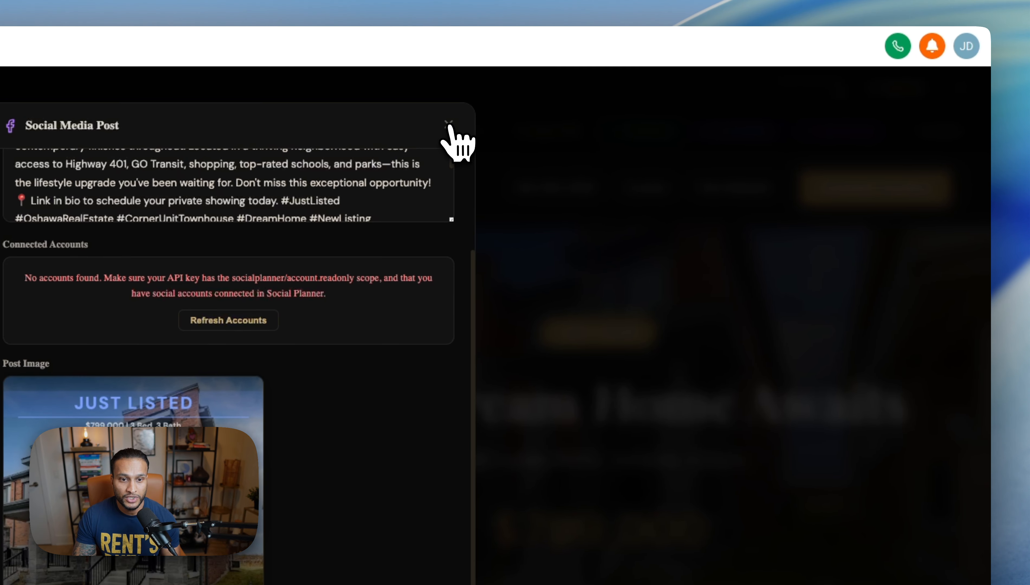
pyautogui.click(460, 113)
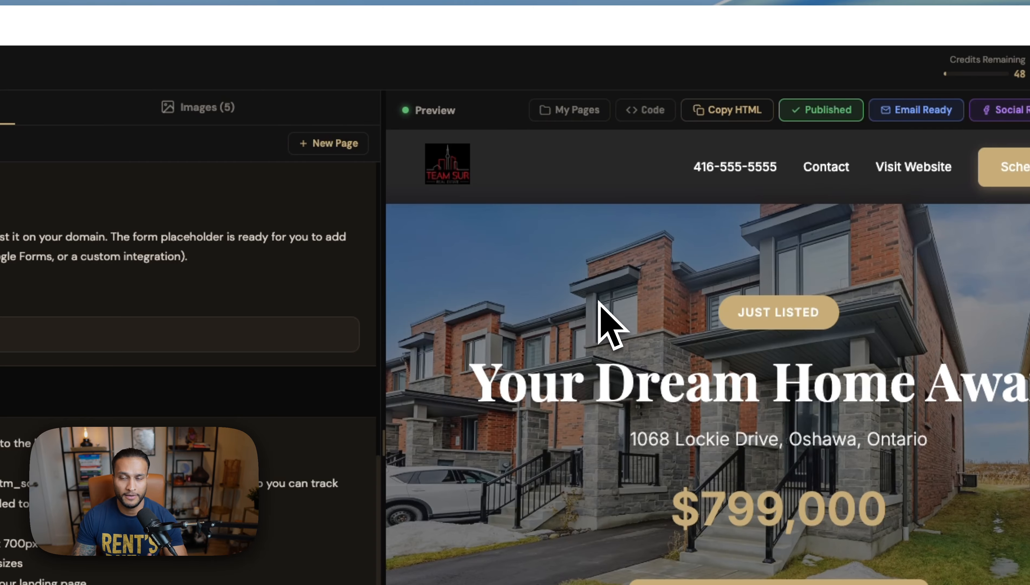
# Step: Start a new page keeping the 5 images, choosing the Open House template with prompt editing first
pyautogui.click(338, 143)
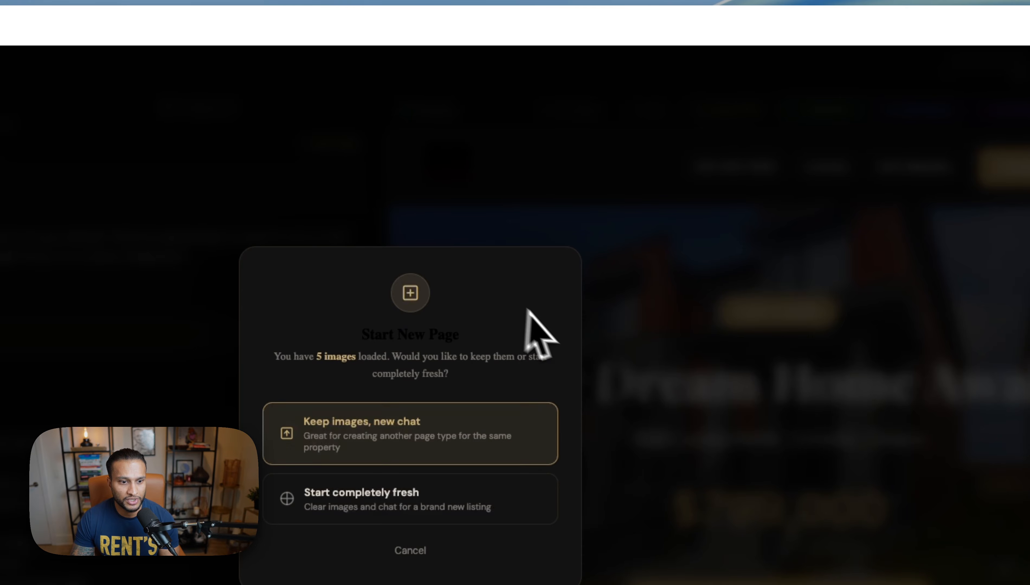
pyautogui.moveTo(281, 356); pyautogui.dragTo(430, 359)
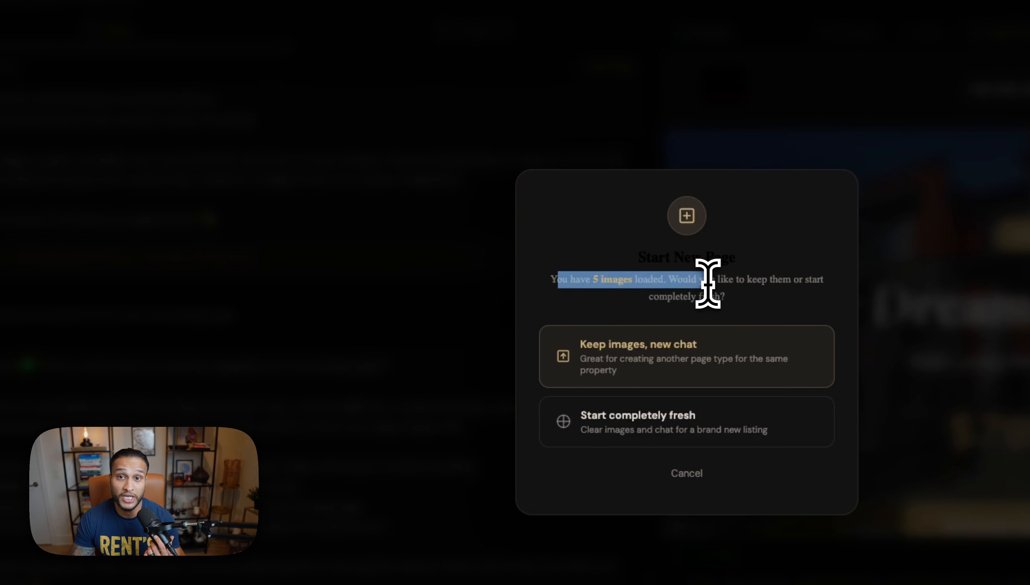
pyautogui.moveTo(707, 284); pyautogui.dragTo(710, 291)
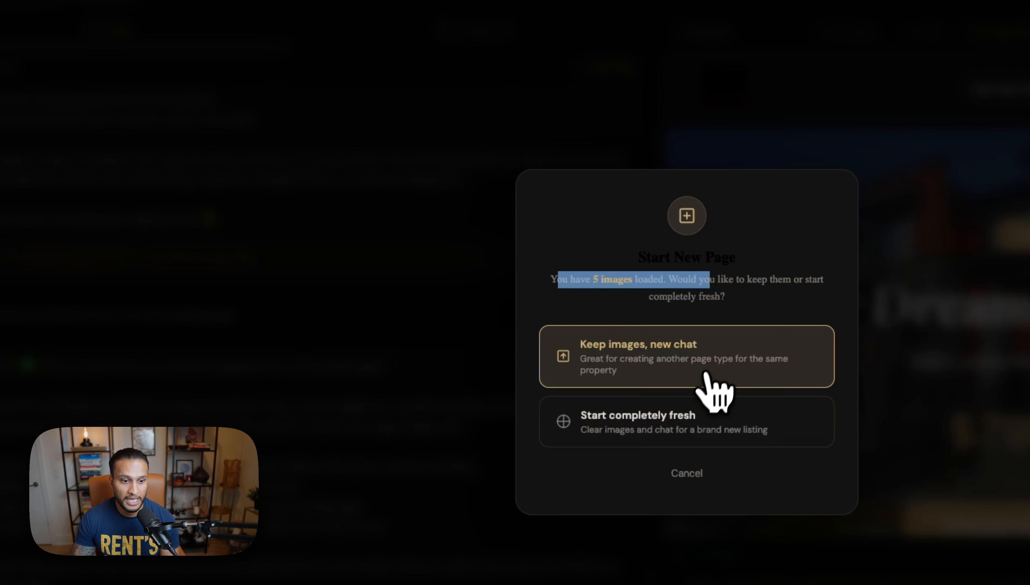
pyautogui.click(670, 351)
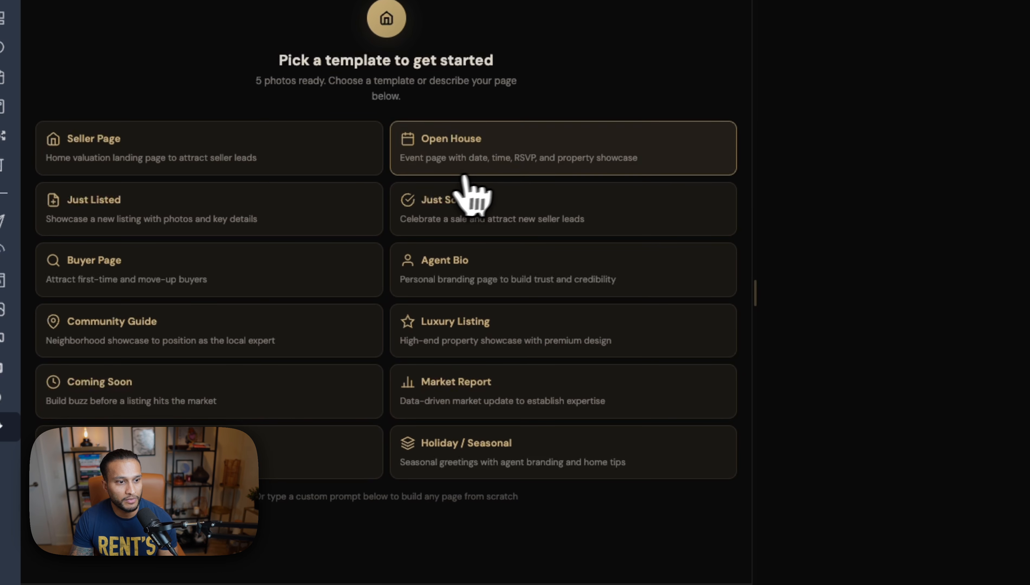
pyautogui.click(489, 164)
pyautogui.click(690, 343)
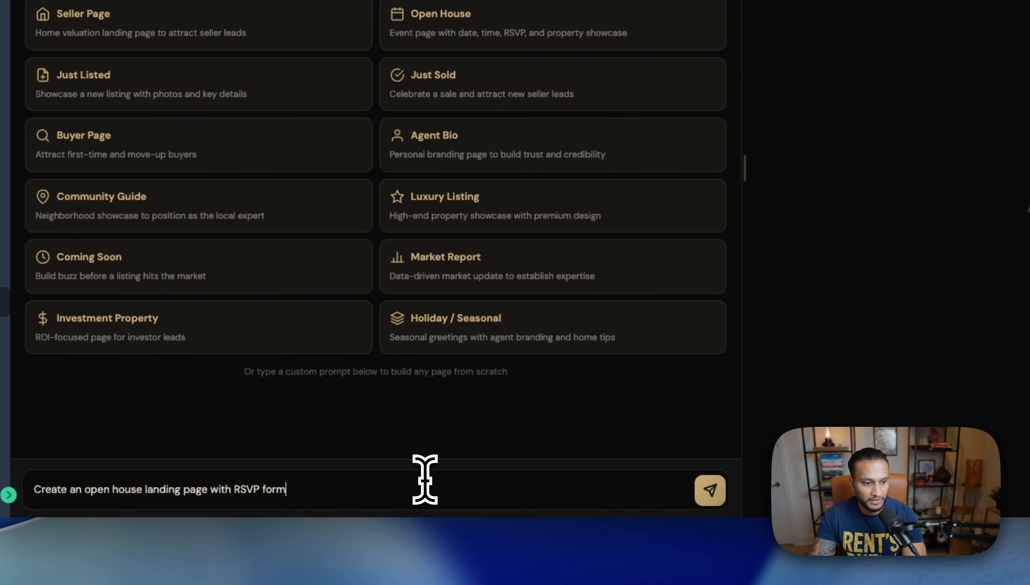
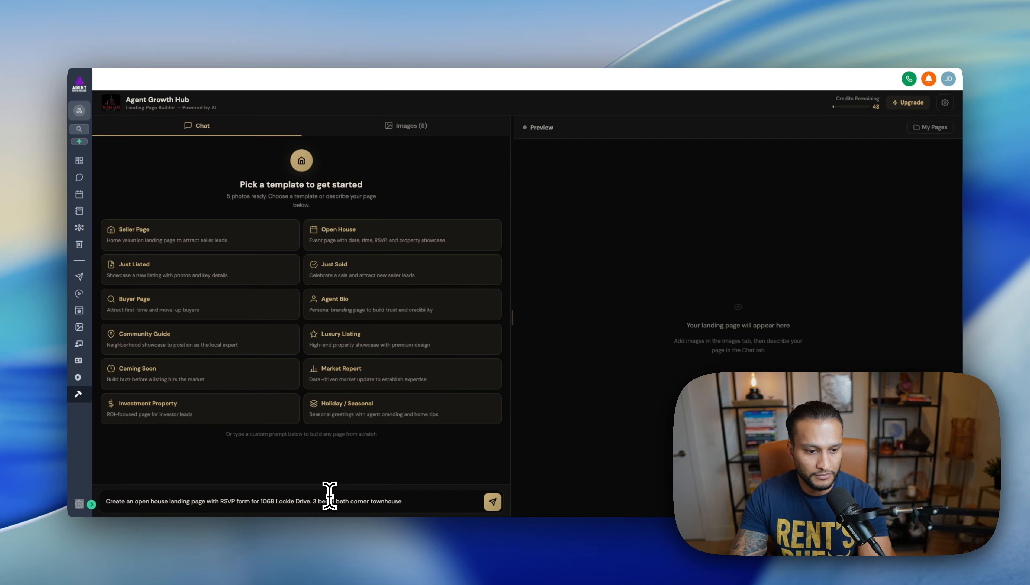
# Step: Extend the open house prompt with the property address and 'with 1 car garage', then send it
pyautogui.write('.')
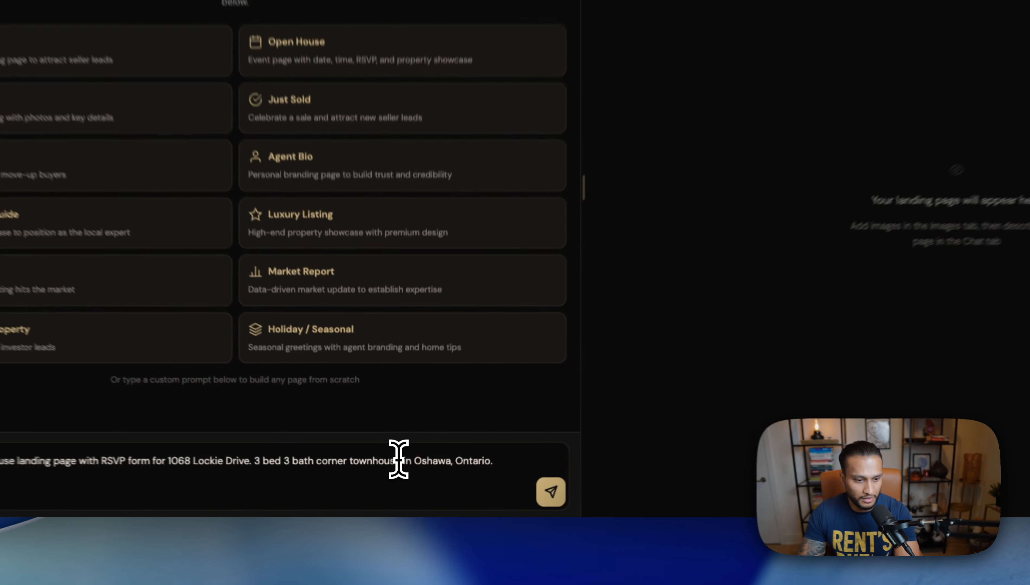
pyautogui.click(401, 483)
pyautogui.write('with 1')
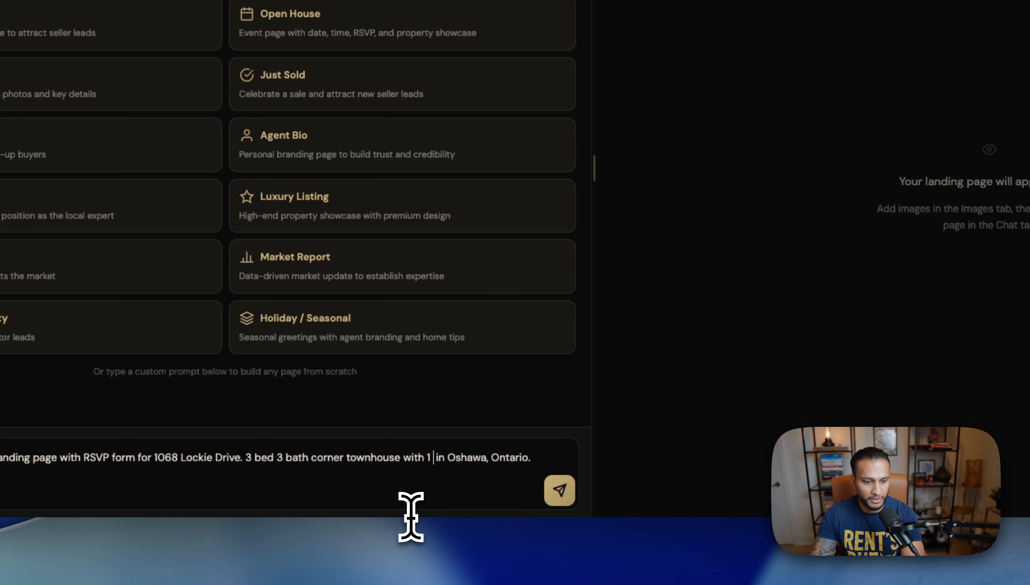
pyautogui.write(' car')
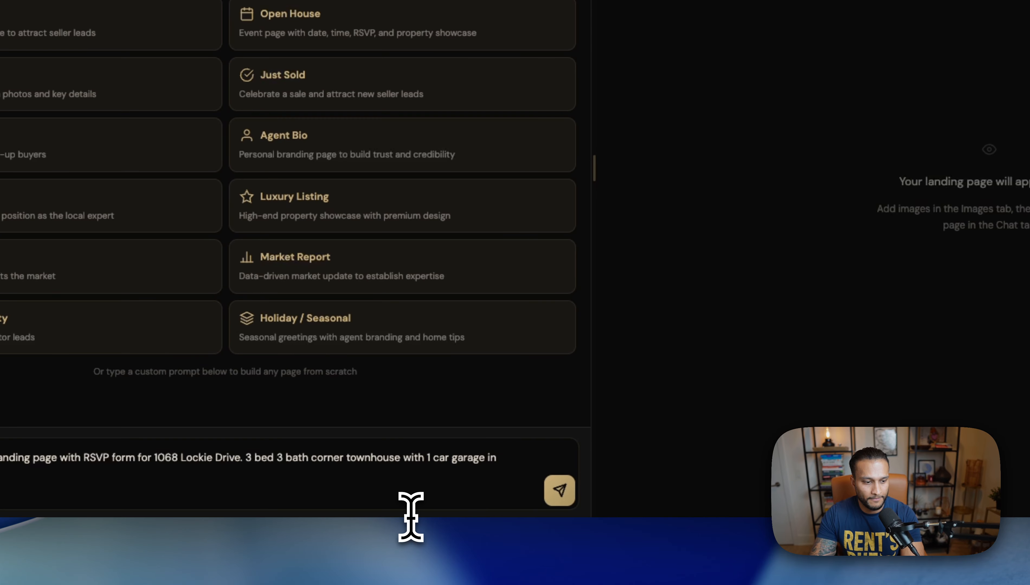
pyautogui.write(' garage')
pyautogui.click(560, 492)
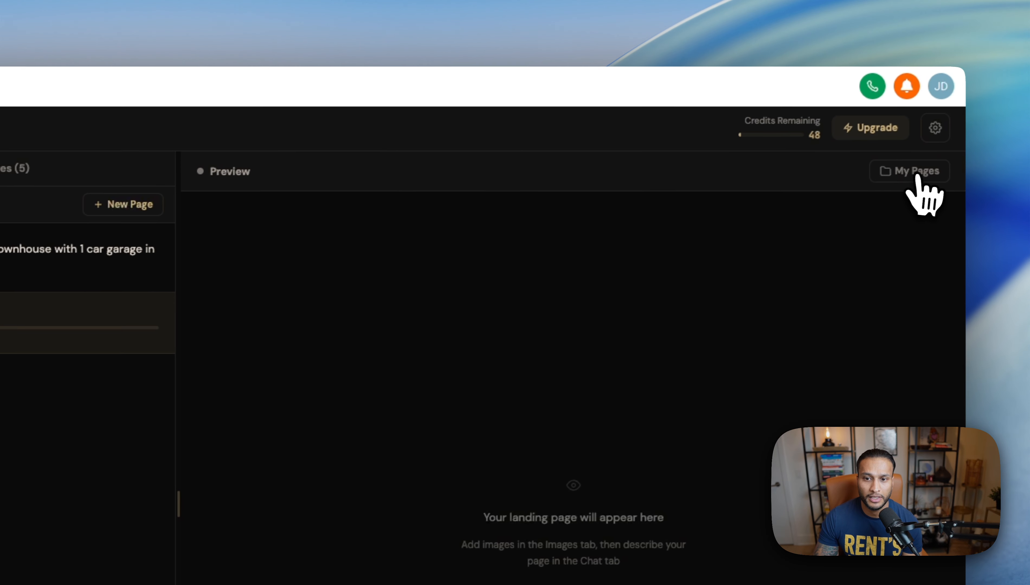
pyautogui.click(916, 176)
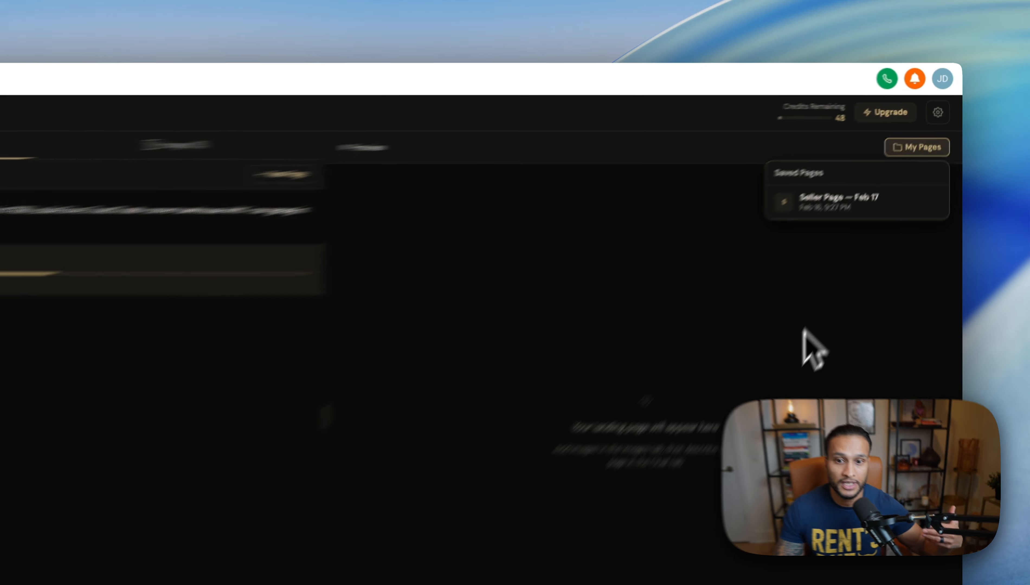
pyautogui.click(851, 255)
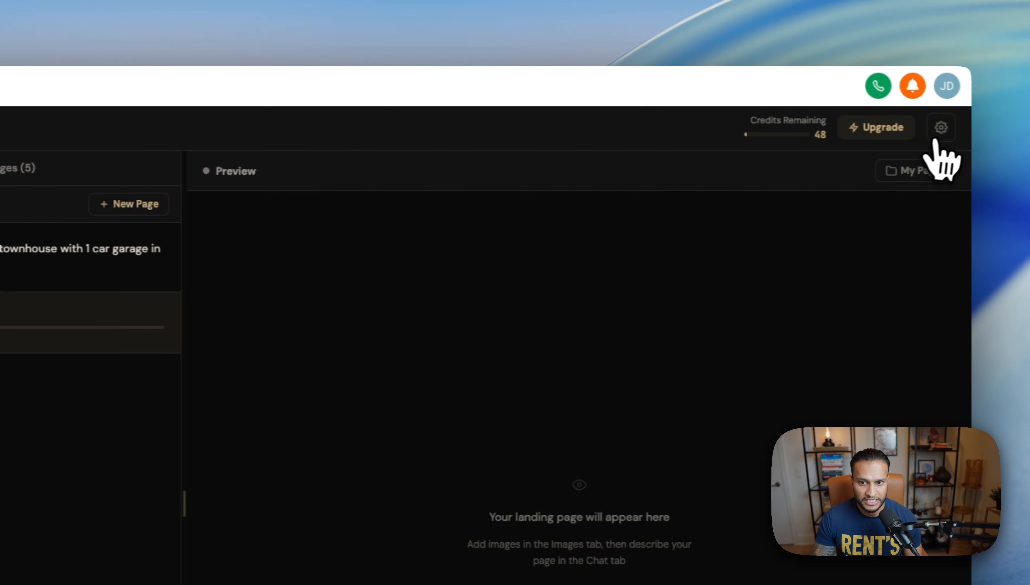
pyautogui.click(937, 133)
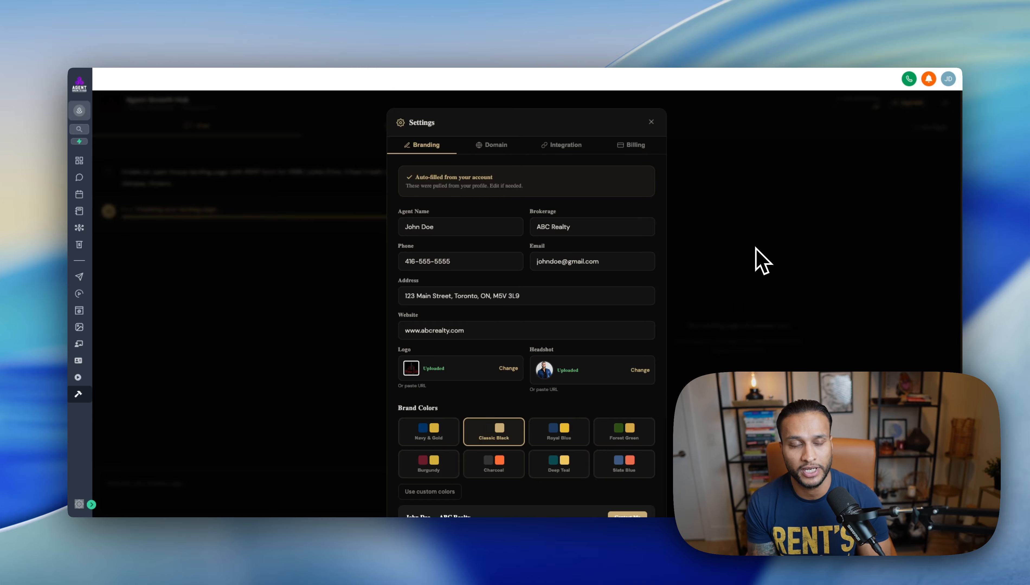
# Step: Close the settings and load the saved Seller Page — Feb 17 into the preview
pyautogui.click(651, 121)
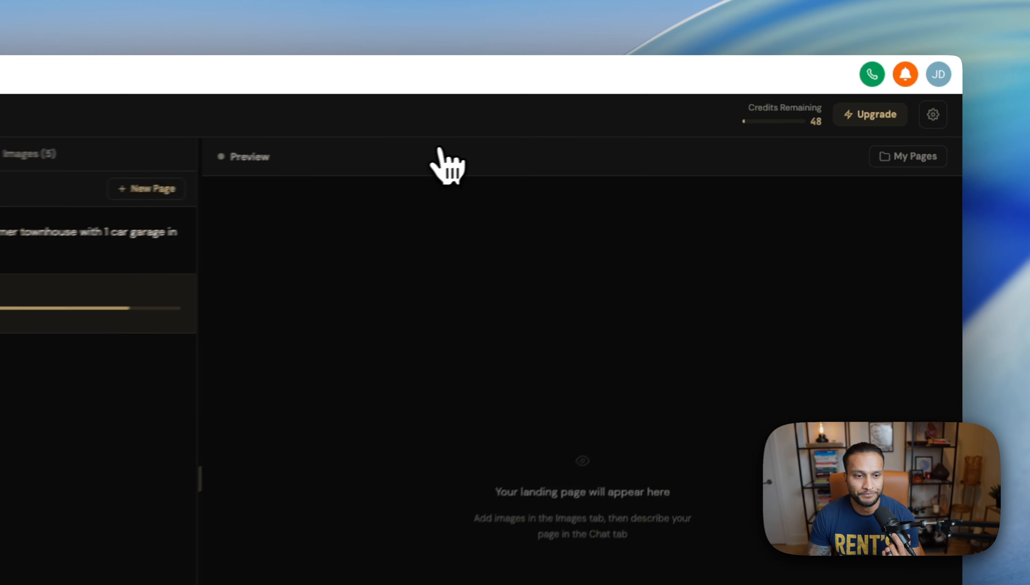
pyautogui.click(906, 159)
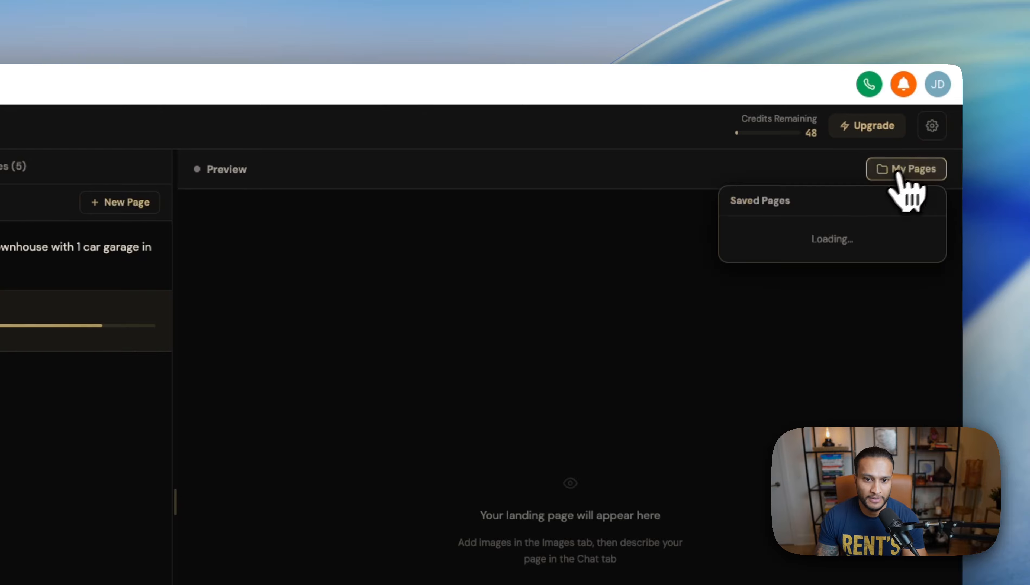
pyautogui.click(826, 241)
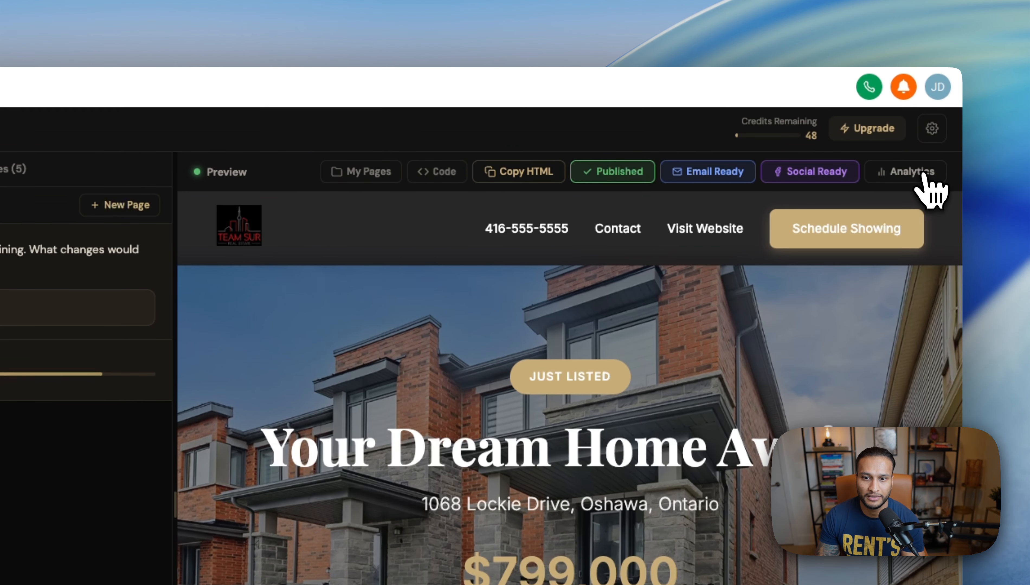
# Step: Review the page analytics (1 view, 100% scroll depth), then close them
pyautogui.click(905, 169)
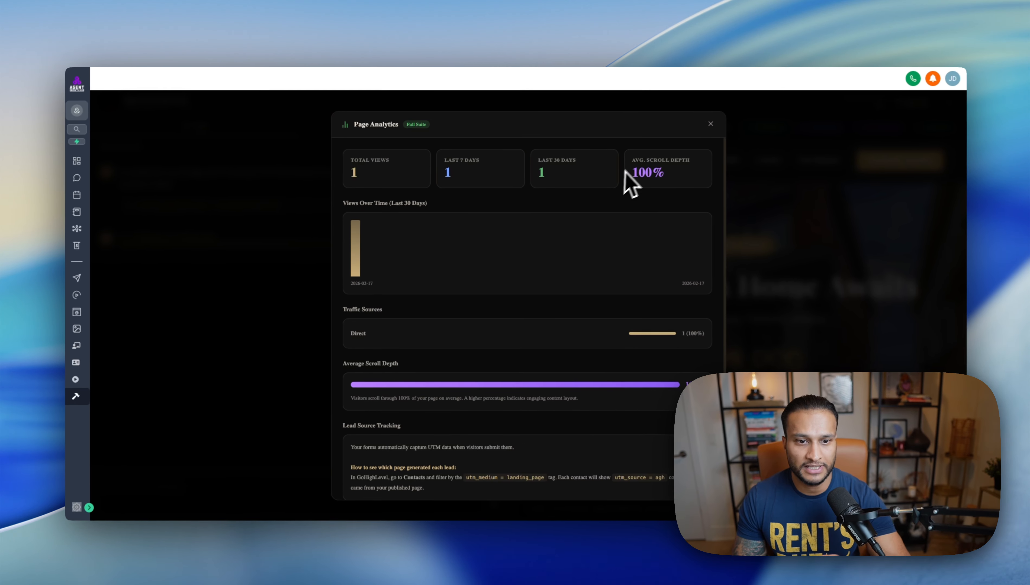
pyautogui.scroll(-2, 609, 241)
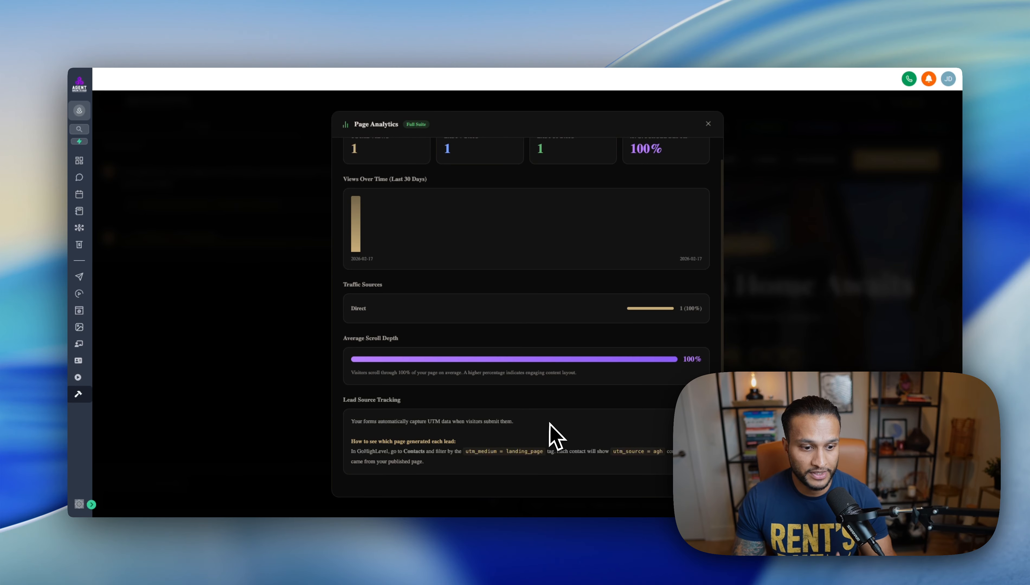
pyautogui.scroll(2, 632, 378)
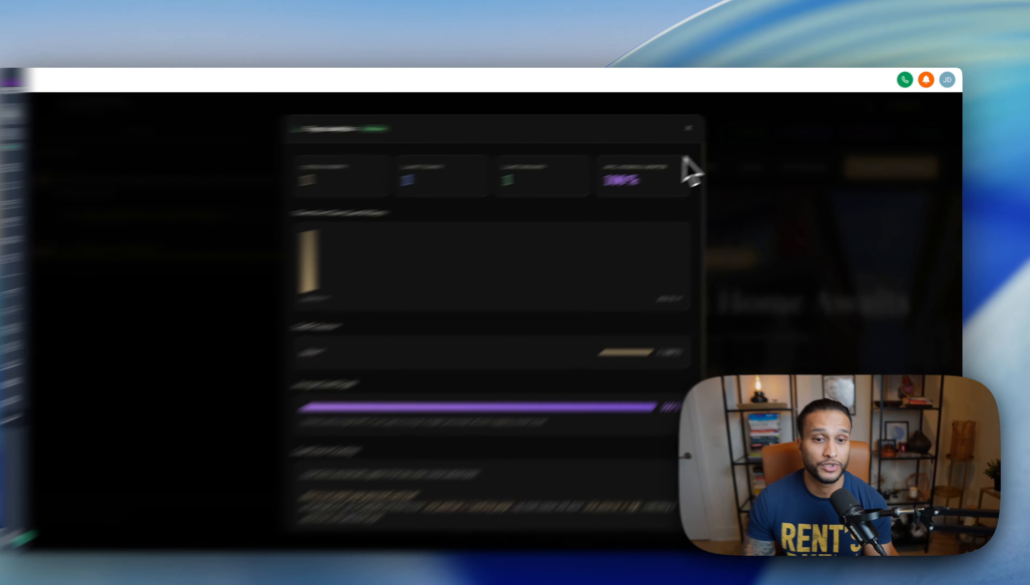
pyautogui.click(708, 123)
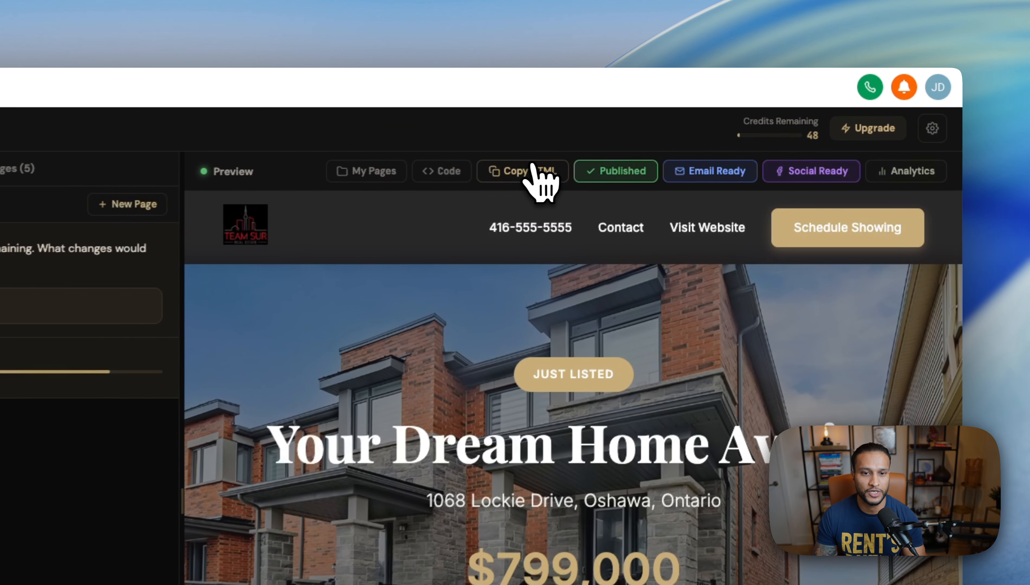